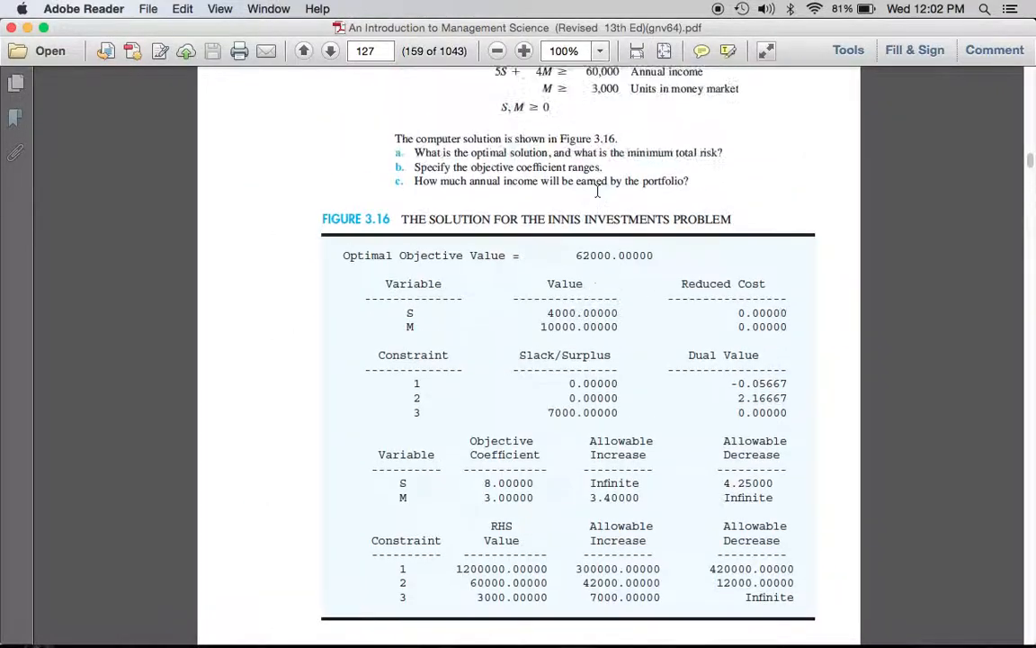
Step: Bring Problem 10 on page 129 and its Figure 3.16 solution into view at 75% zoom
scroll(597, 195, down, 2)
scroll(597, 195, down, 1)
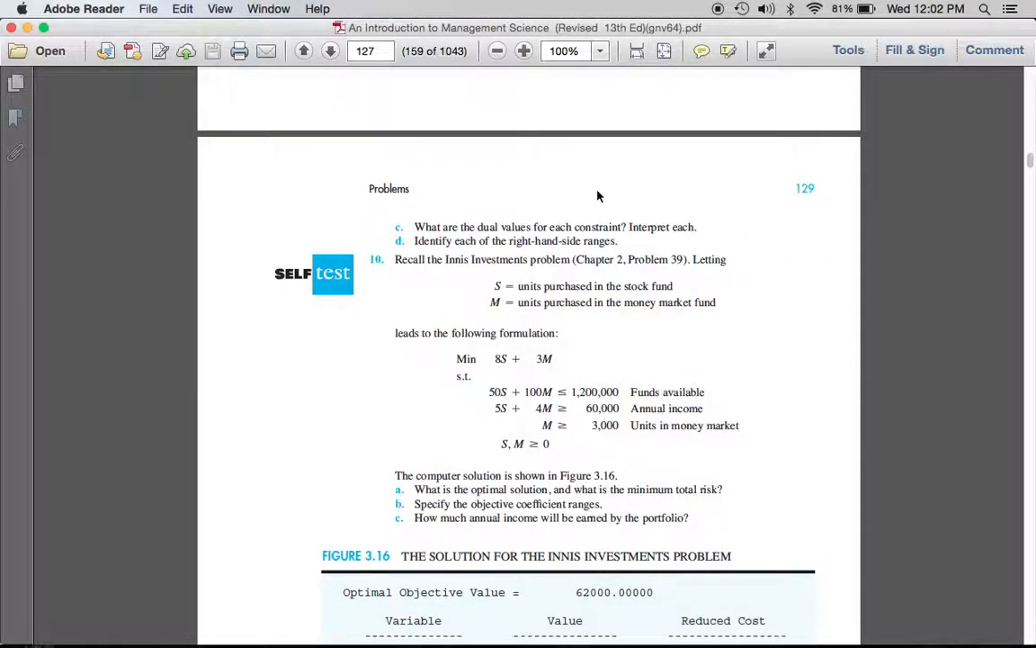
key(super+minus)
scroll(597, 191, down, 2)
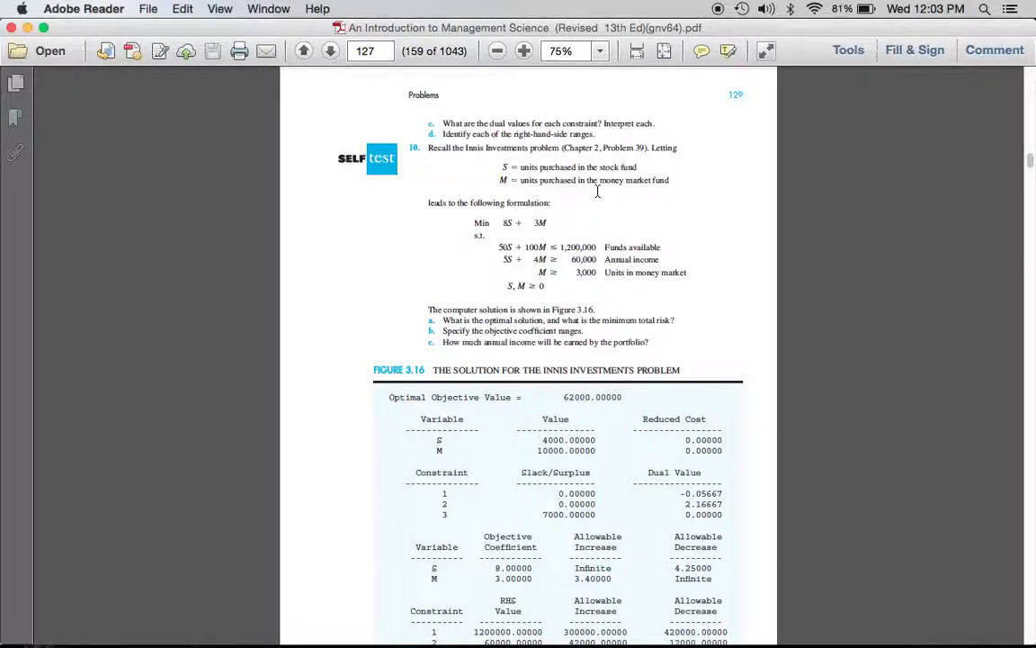
Step: Switch to the Excel workbook that holds the "Self Test Pg 129" heading
key(ctrl+Left)
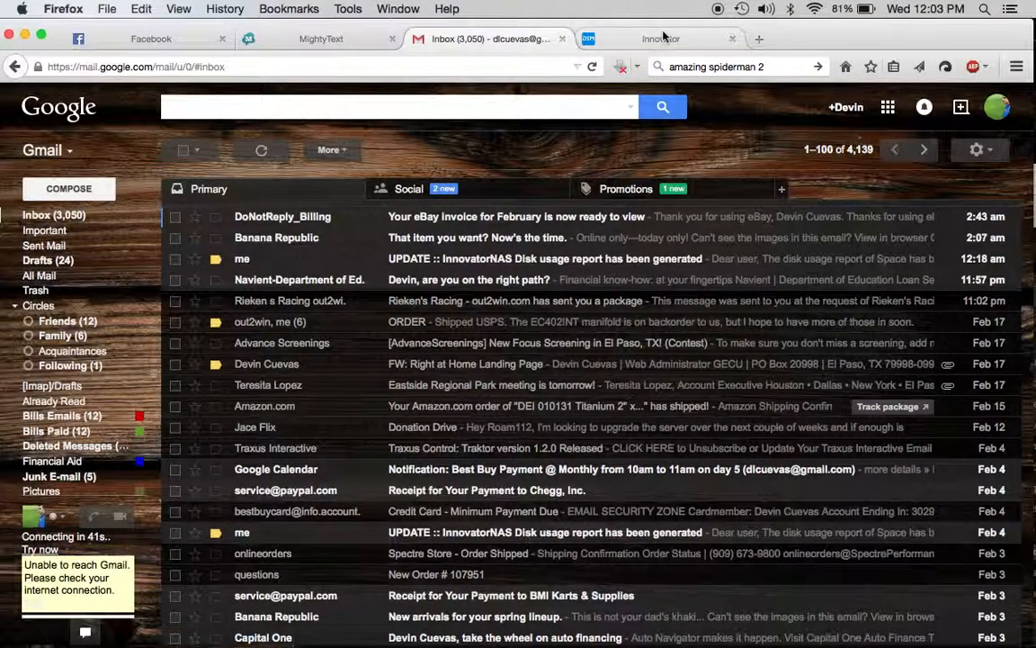
key(ctrl+Right)
key(ctrl+Up)
drag(704, 333, 685, 54)
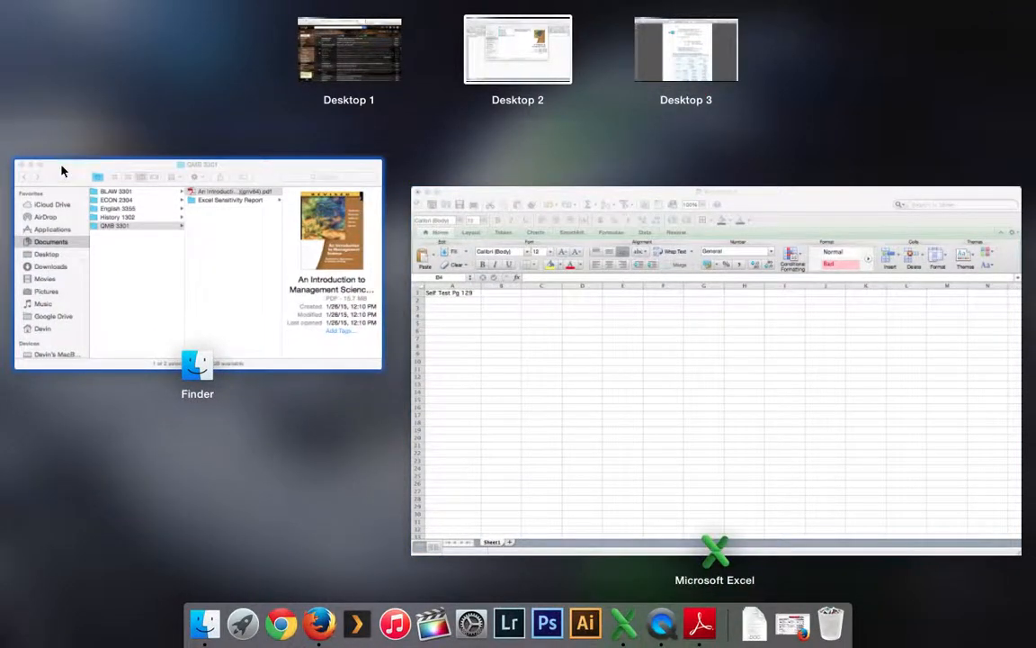
click(62, 171)
click(204, 85)
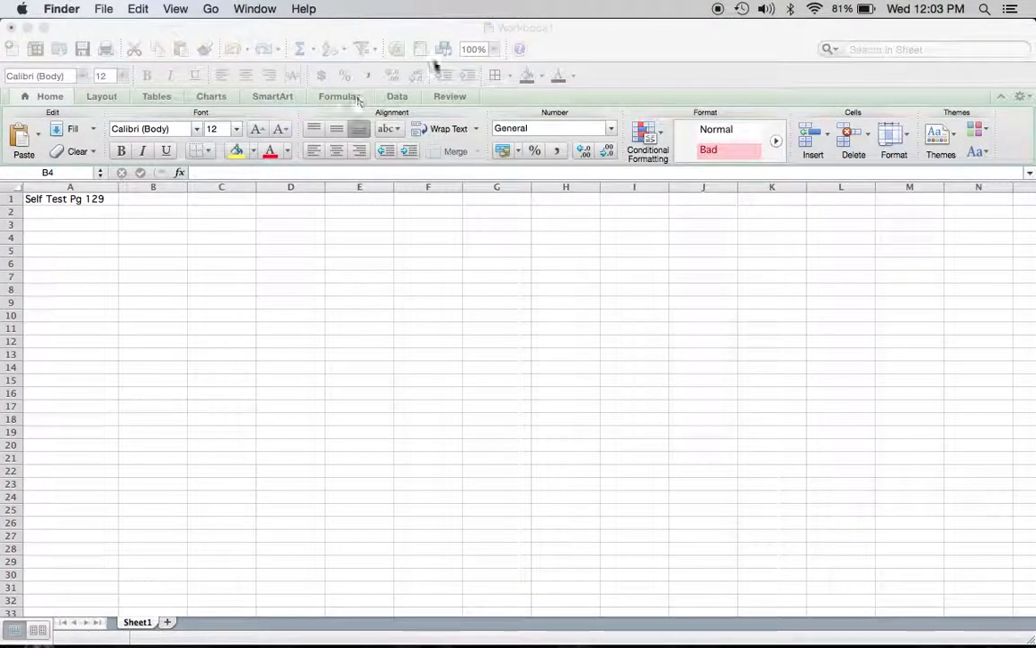
click(475, 30)
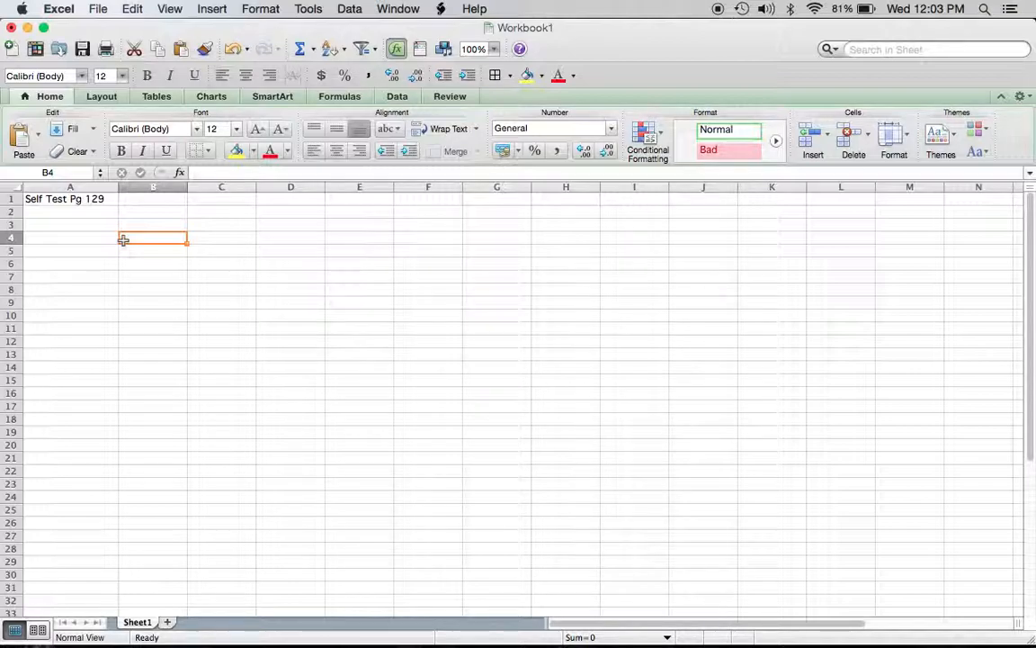
Step: Enter the row label "Variables" in cell C4
click(212, 240)
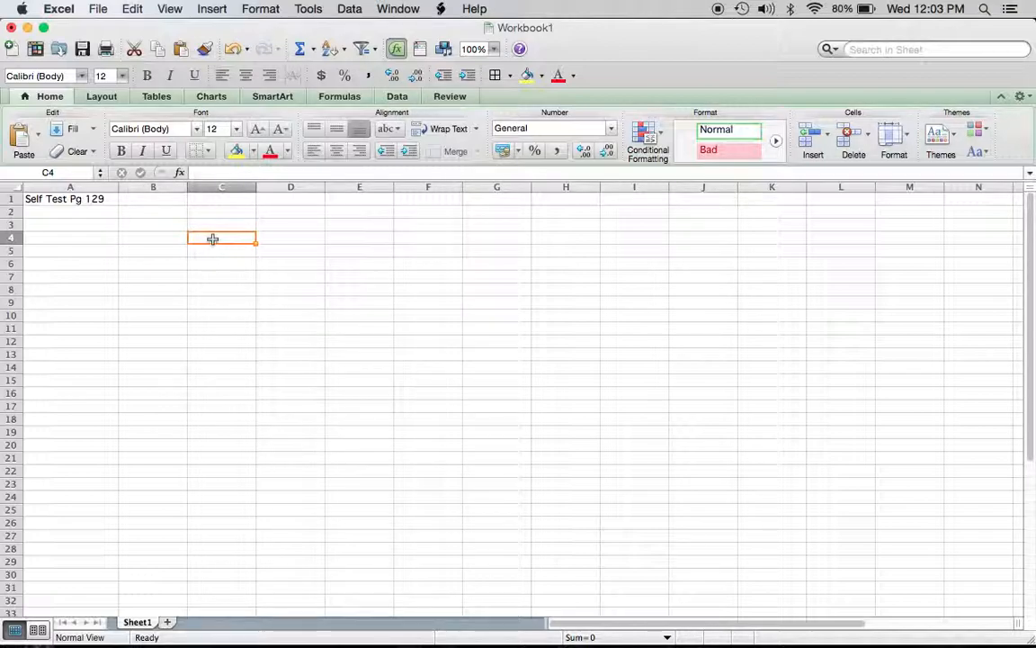
text(Variabl)
key(BackSpace)
key(BackSpace)
text(bles)
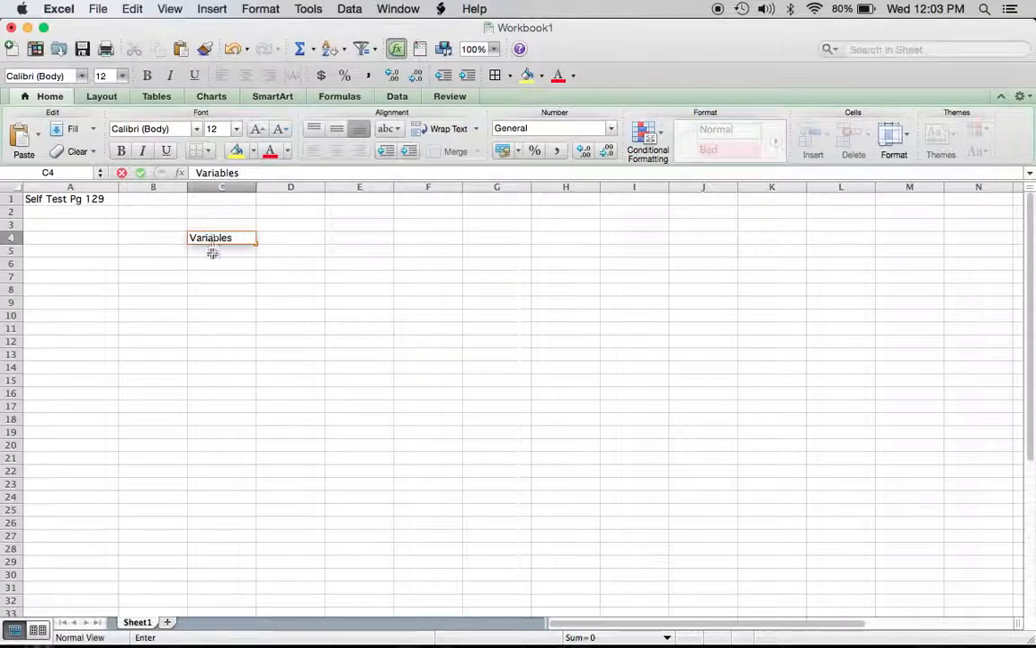
text(Contribution)
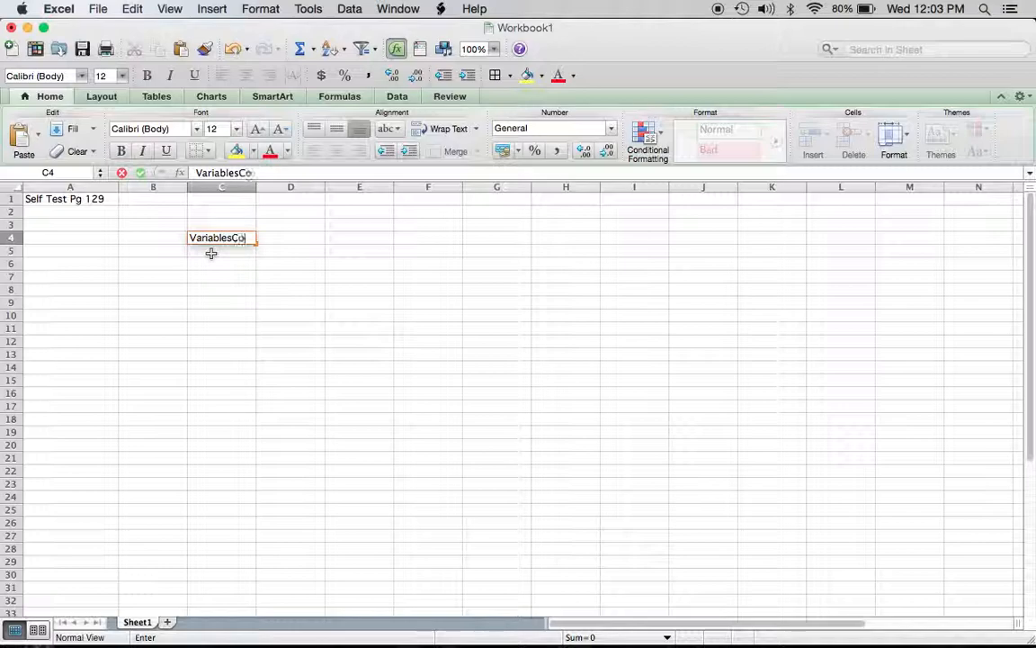
key(BackSpace)
key(BackSpace)
key(BackSpace)
key(BackSpace)
key(BackSpace)
key(BackSpace)
key(BackSpace)
key(BackSpace)
key(BackSpace)
key(BackSpace)
key(BackSpace)
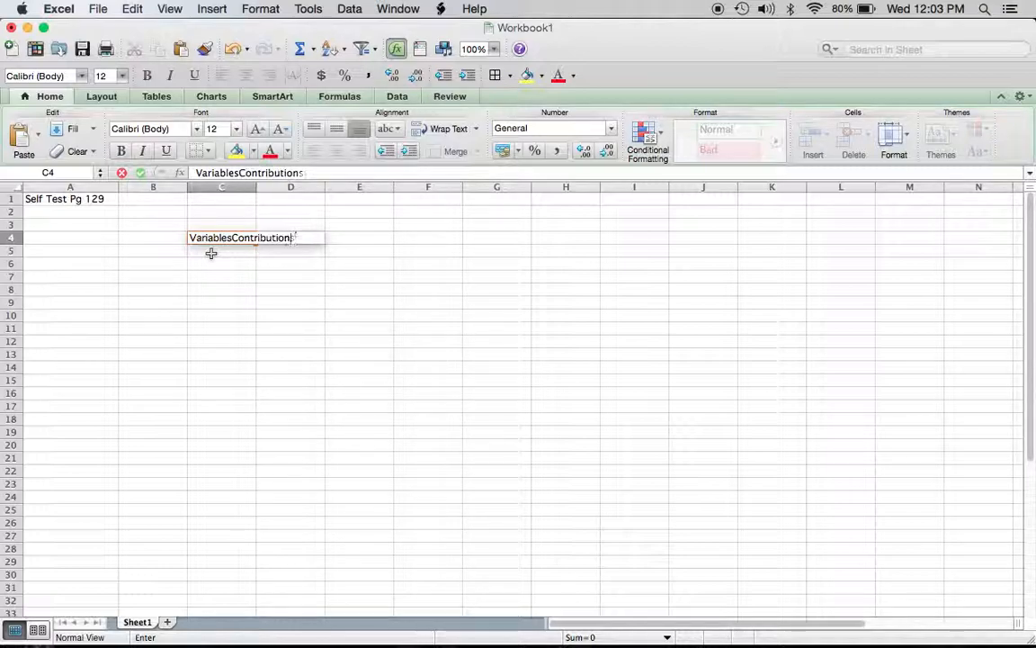
key(BackSpace)
key(Return)
Step: Add the row labels "Contributions" in C5 and "Contraints" in C7
text(Ca)
key(BackSpace)
text(on)
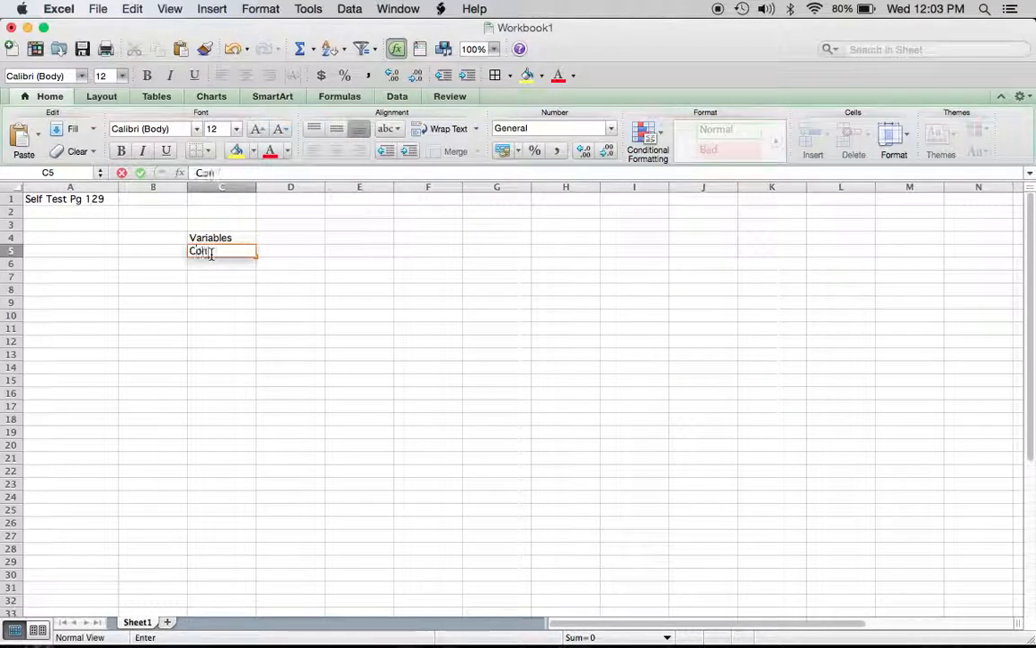
text(tributions)
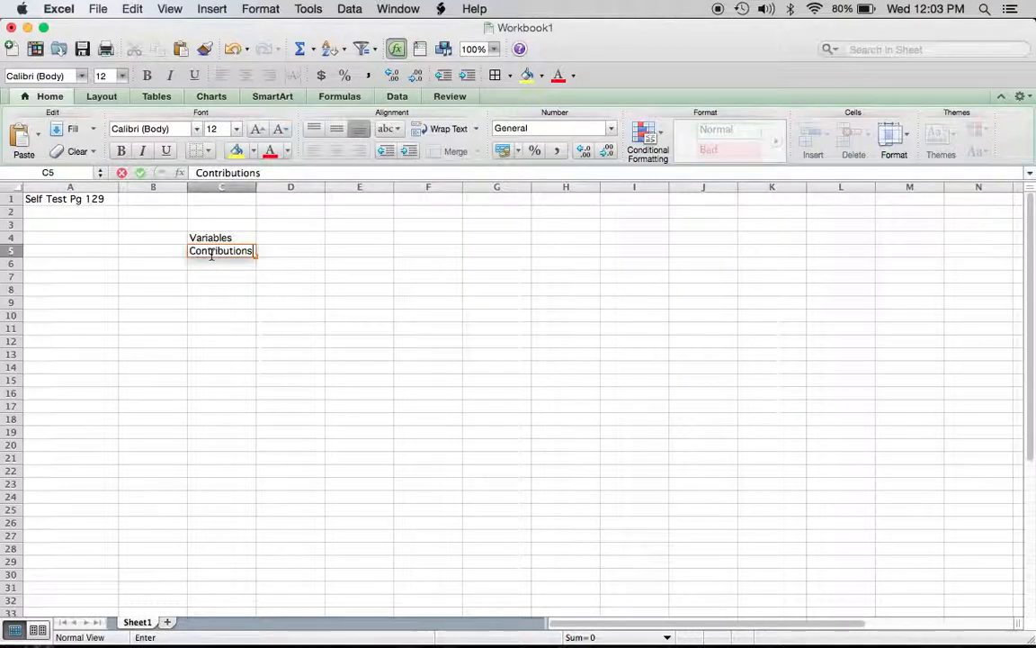
key(Return)
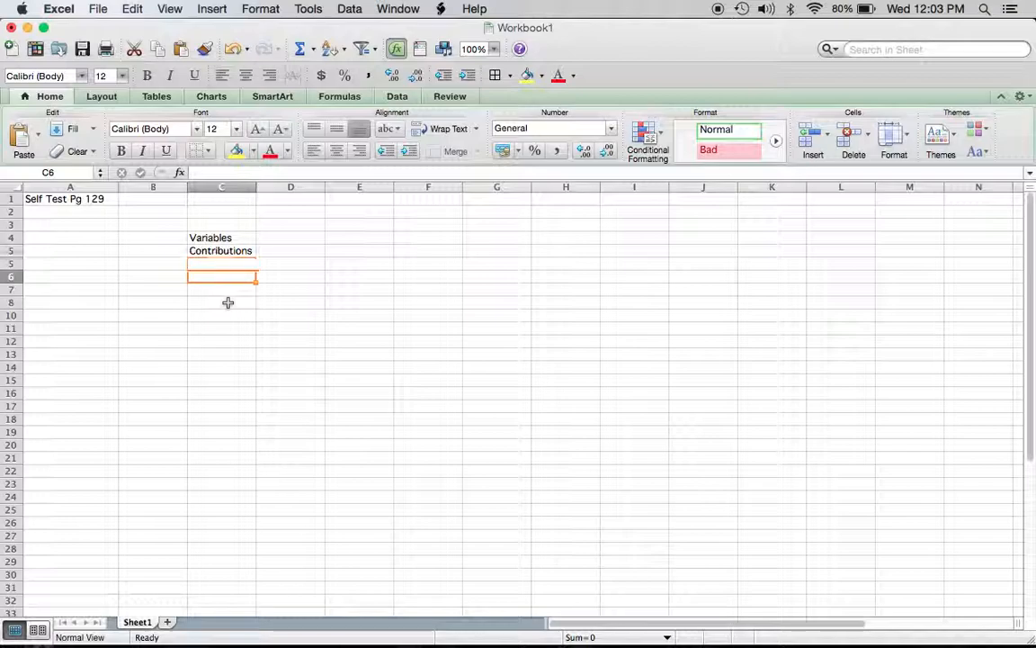
key(Return)
text(Contraints)
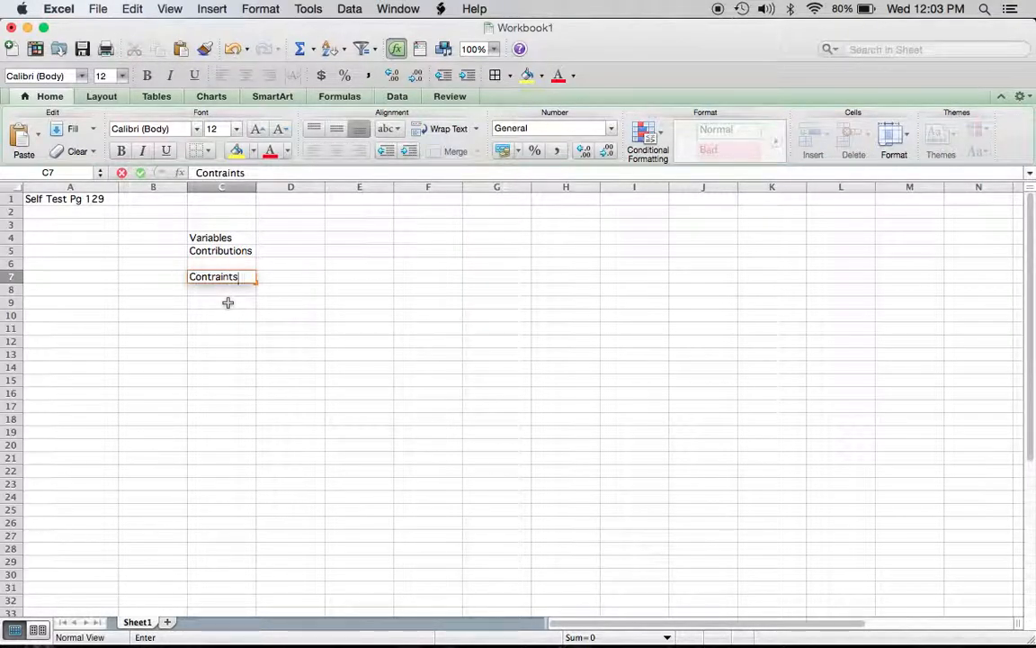
Step: Enter the column headings S in D3 and M in E3, both capitalized
click(300, 229)
text(s)
click(343, 225)
text(m)
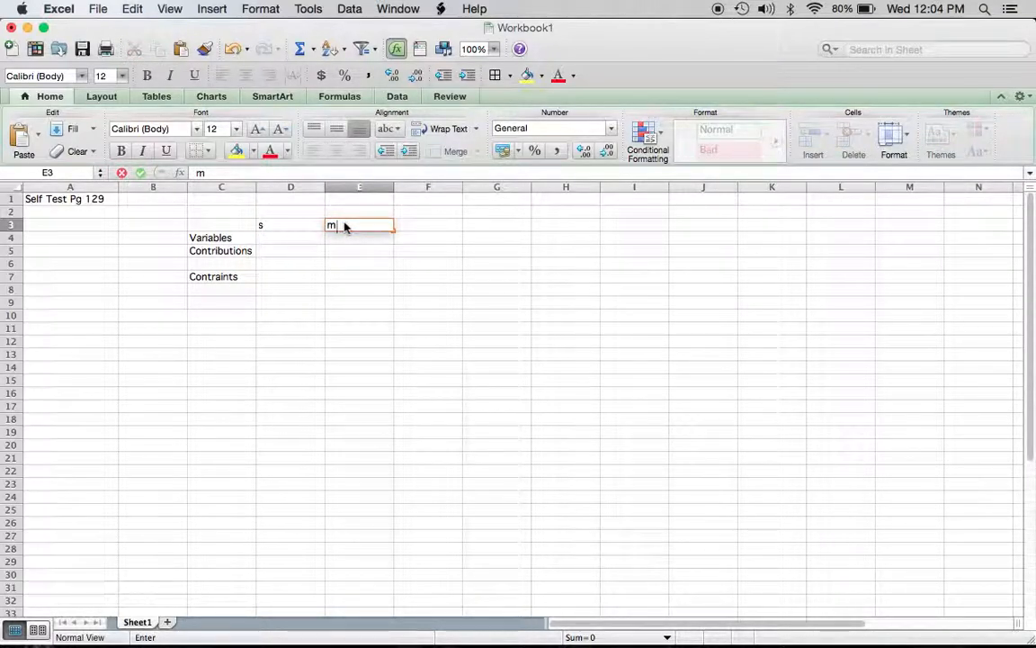
click(307, 224)
double_click(308, 225)
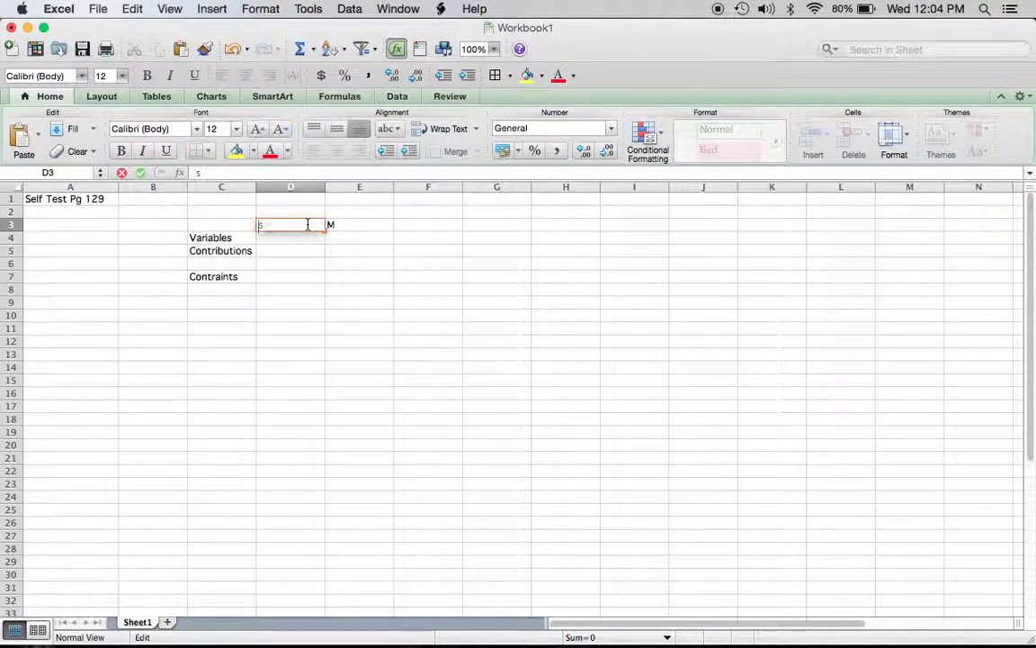
key(BackSpace)
click(294, 263)
Step: Switch to the textbook PDF in Adobe Reader and review Problem 10's formulation and the computer solutions in Figures 3.15 and 3.16
key(ctrl+Right)
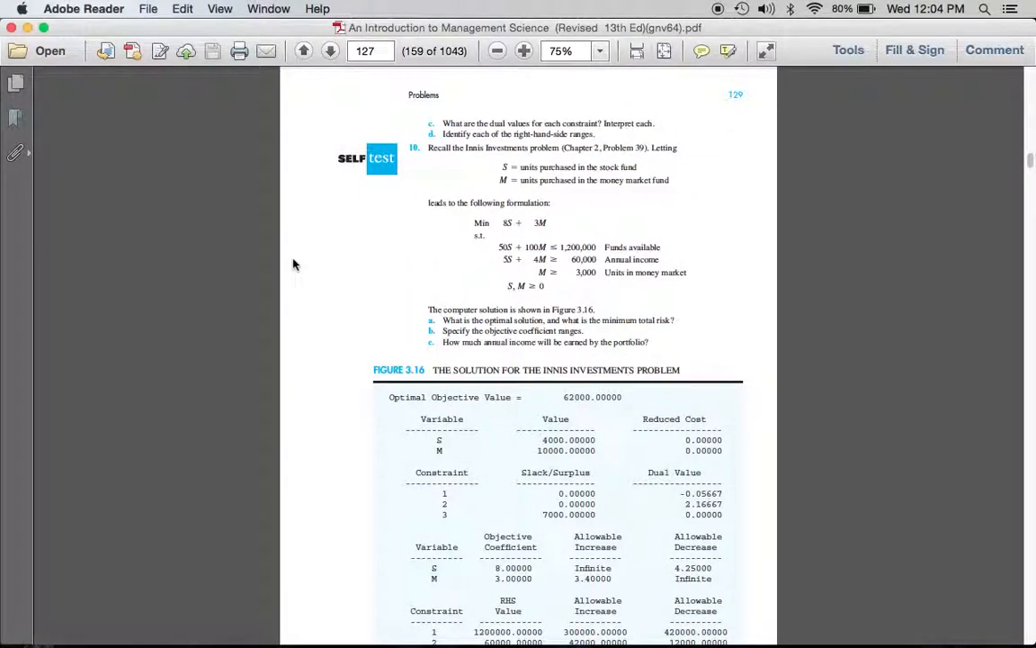
scroll(405, 352, down, 2)
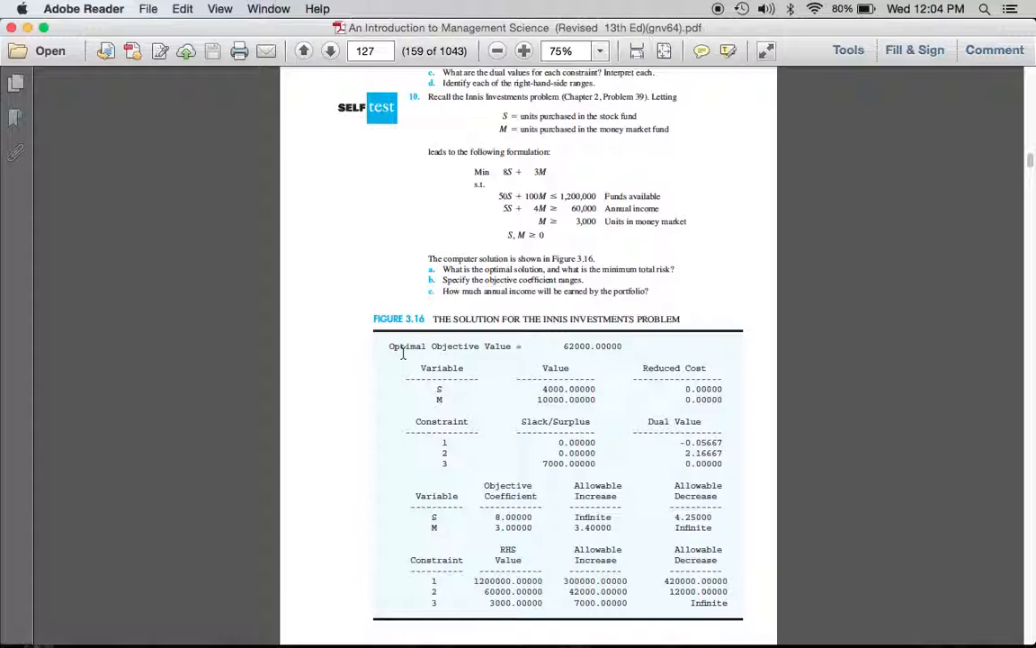
scroll(403, 354, down, 5)
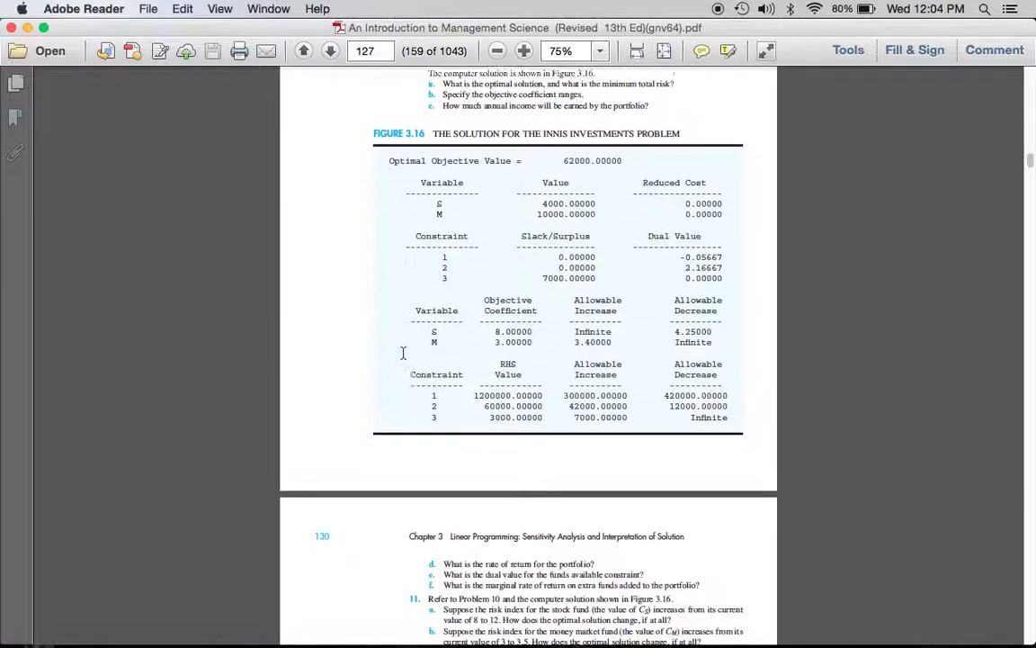
scroll(403, 353, up, 10)
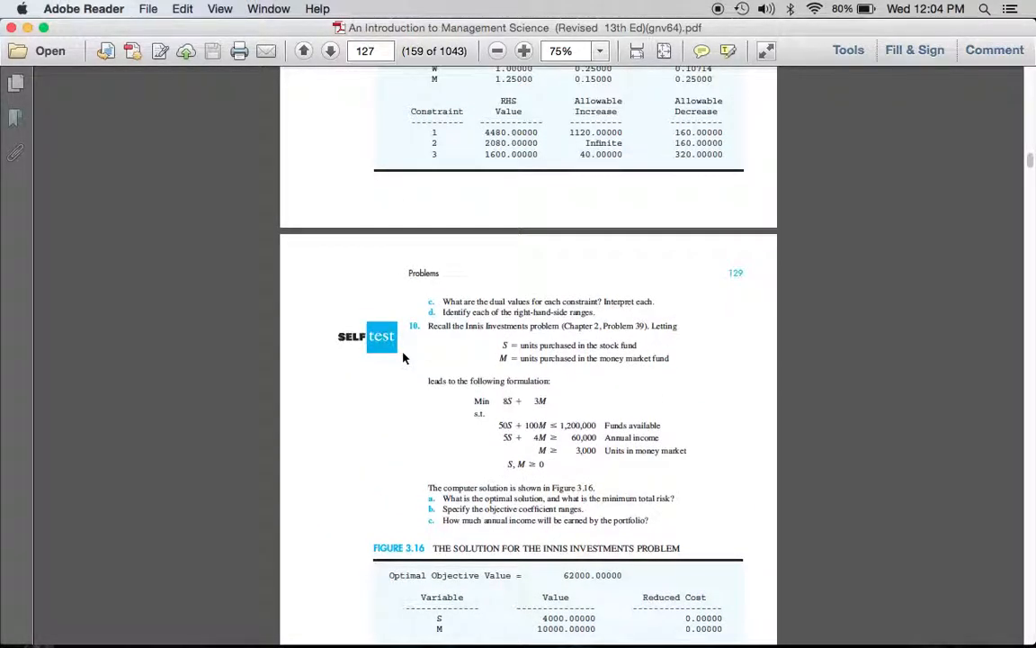
scroll(403, 358, up, 7)
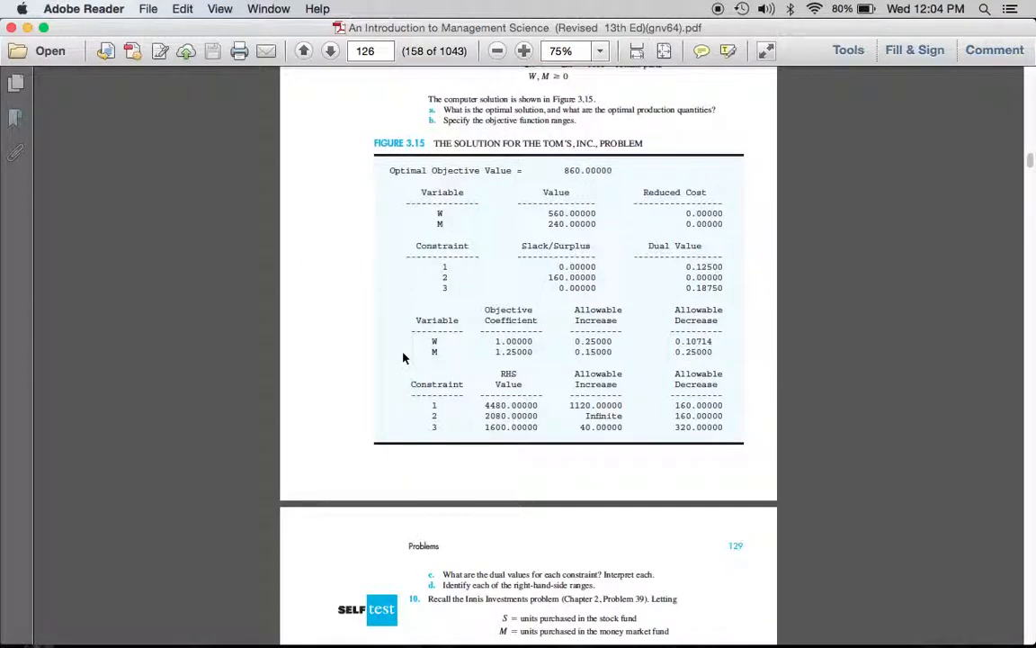
scroll(403, 358, down, 1)
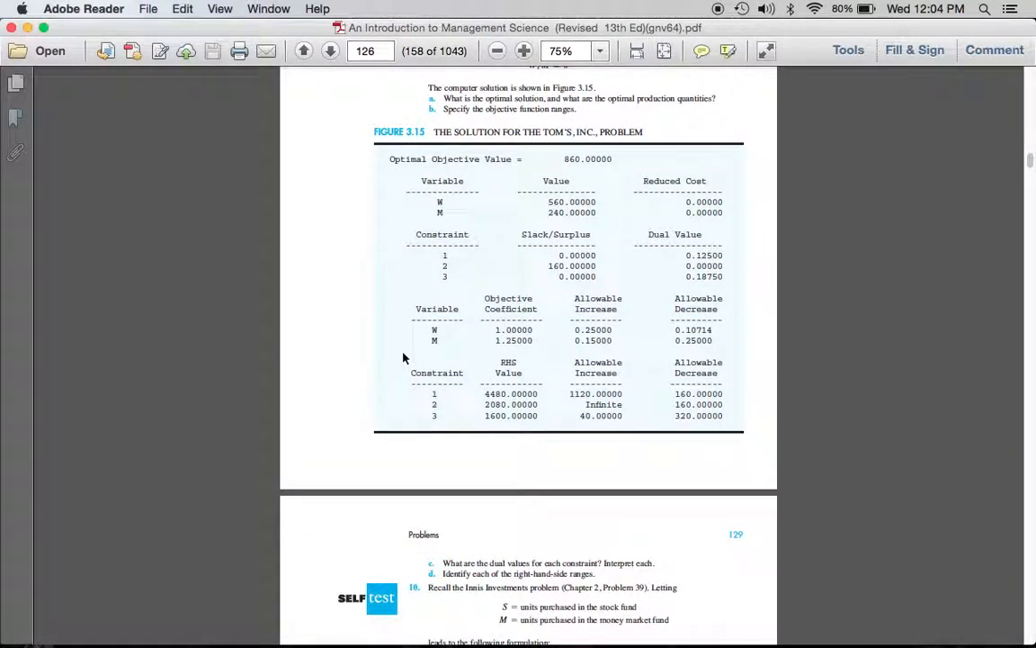
Step: Return to the Excel workbook and add the labels "totals" in F4 and "capacity" in G7
key(ctrl+Left)
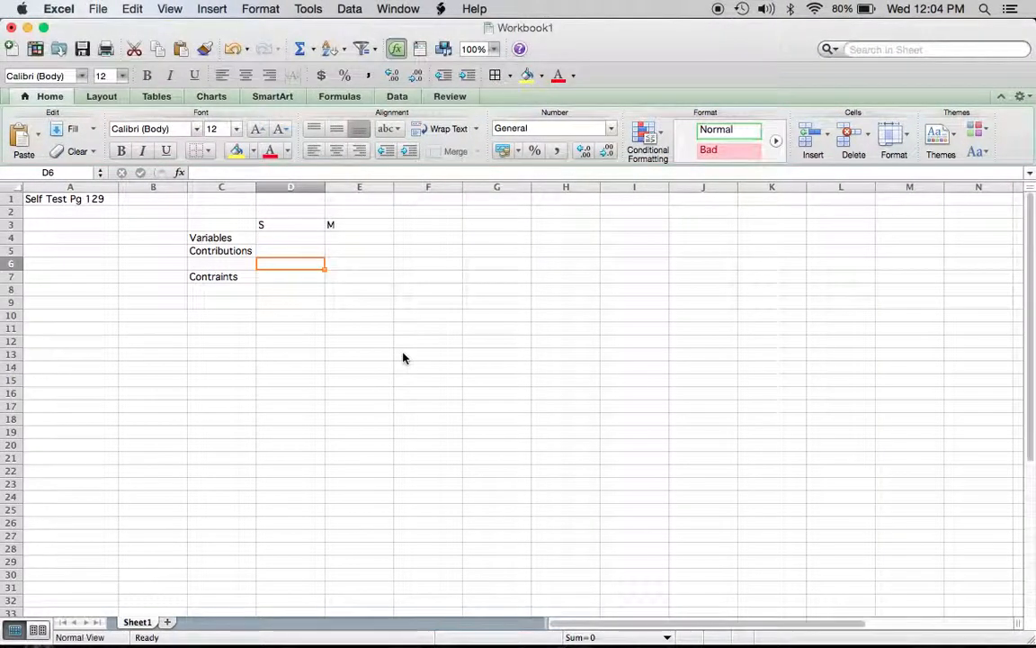
click(415, 241)
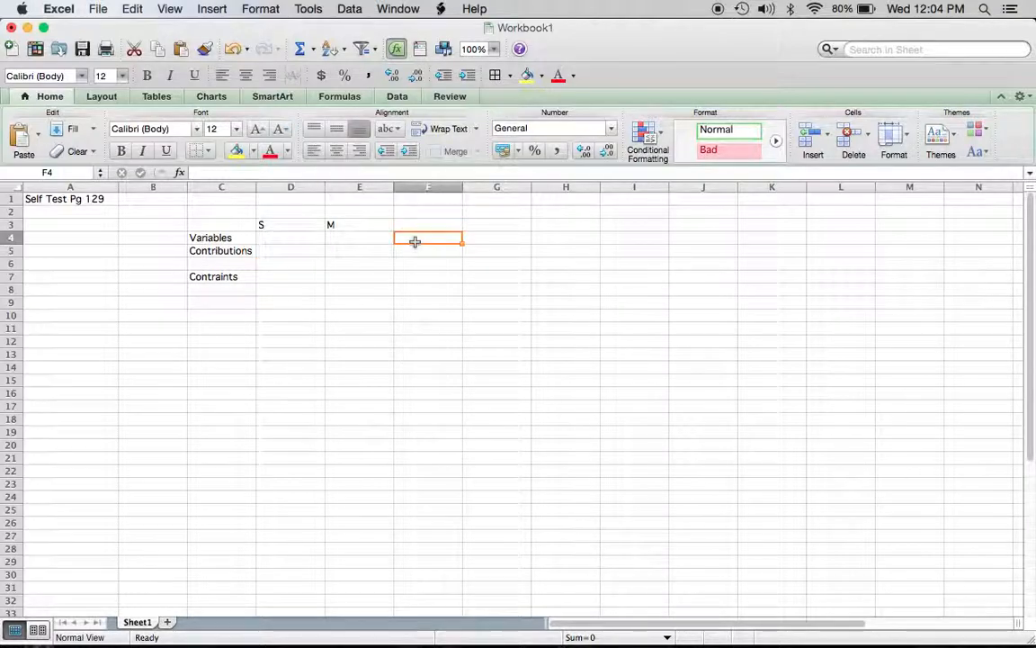
text(toto)
key(BackSpace)
text(als)
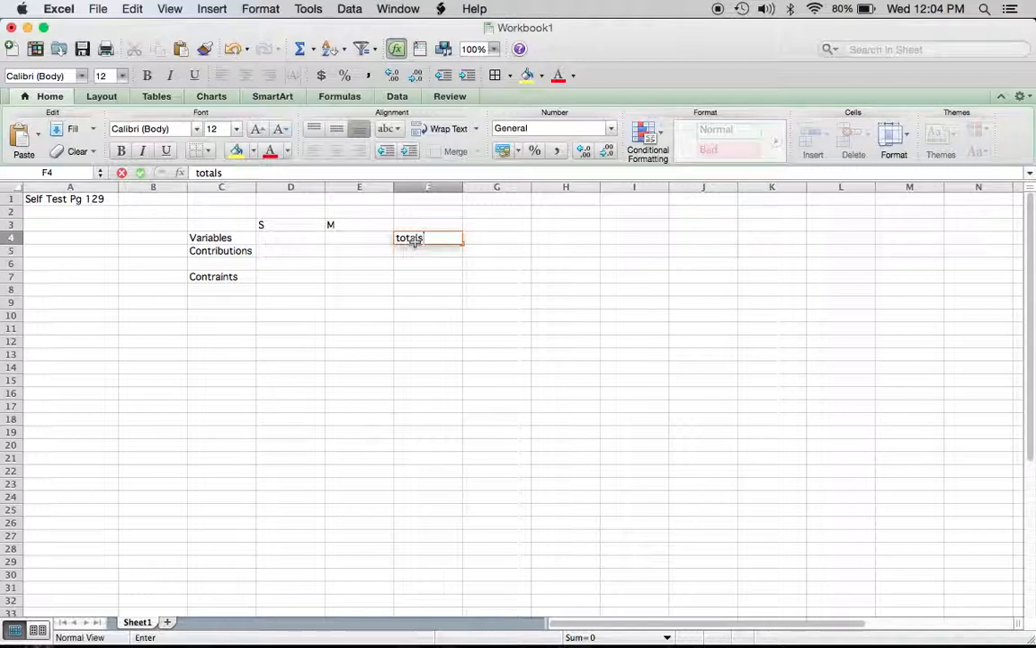
click(489, 277)
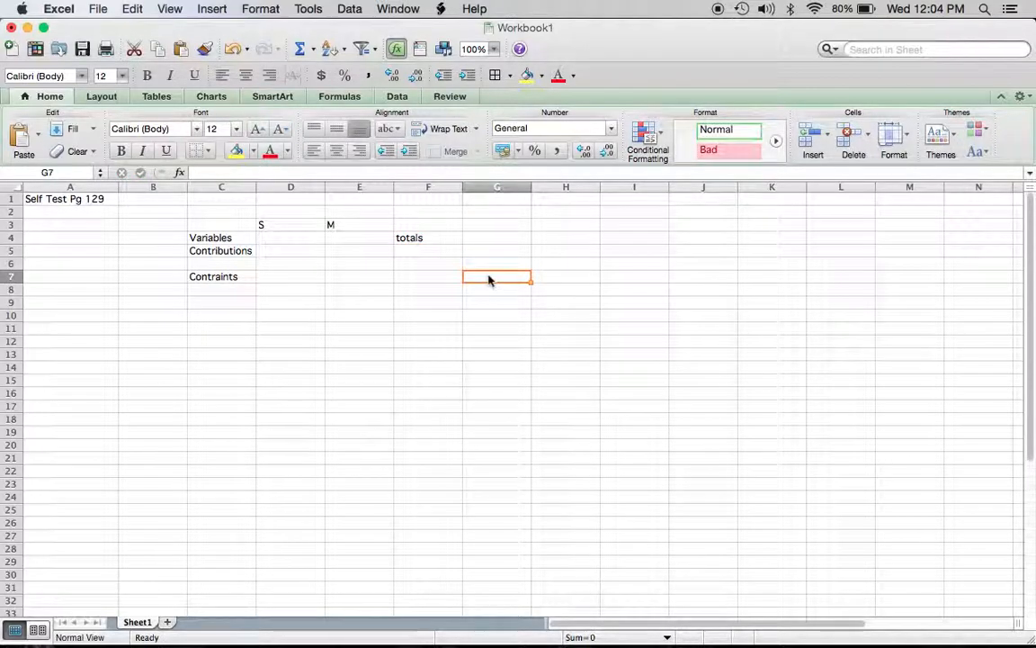
text(capacity)
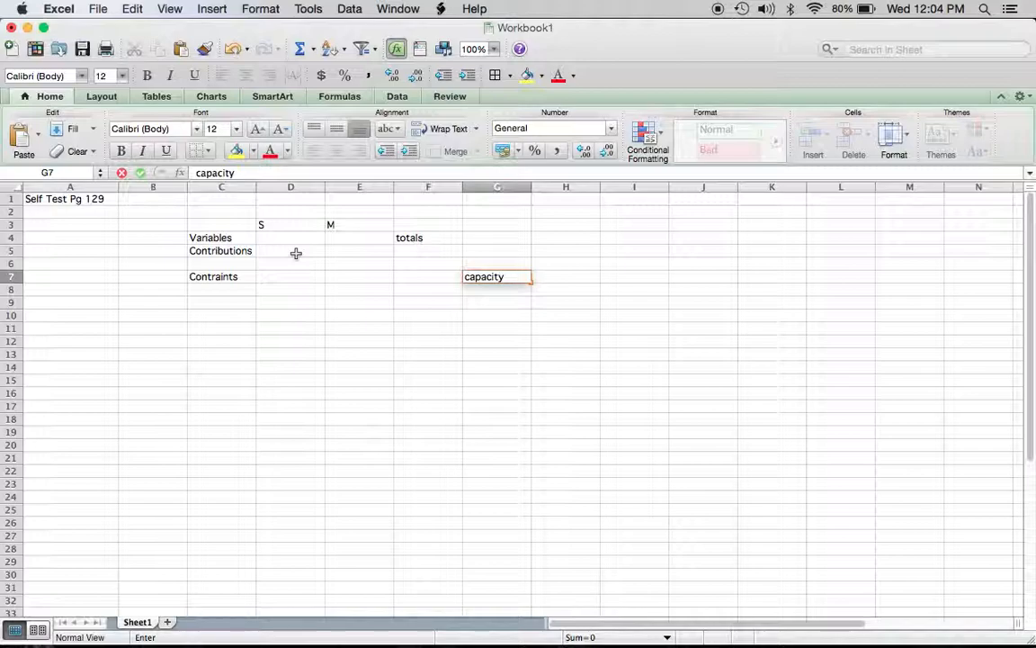
Step: Make sure the Solver.Xlam add-in is enabled and check that Solver is offered among the data analysis commands
click(313, 9)
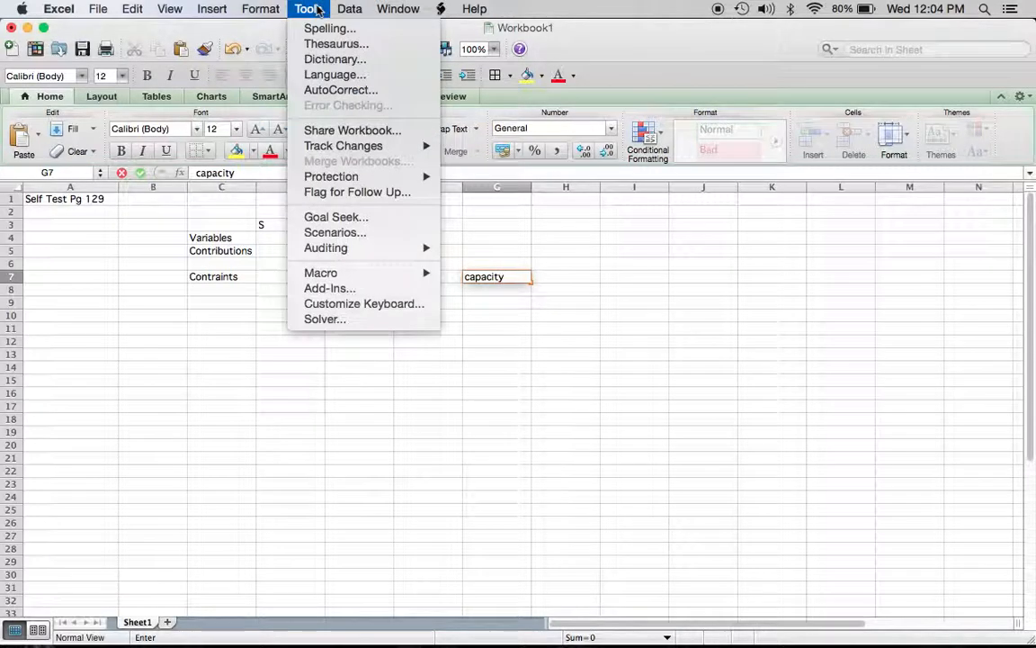
click(322, 288)
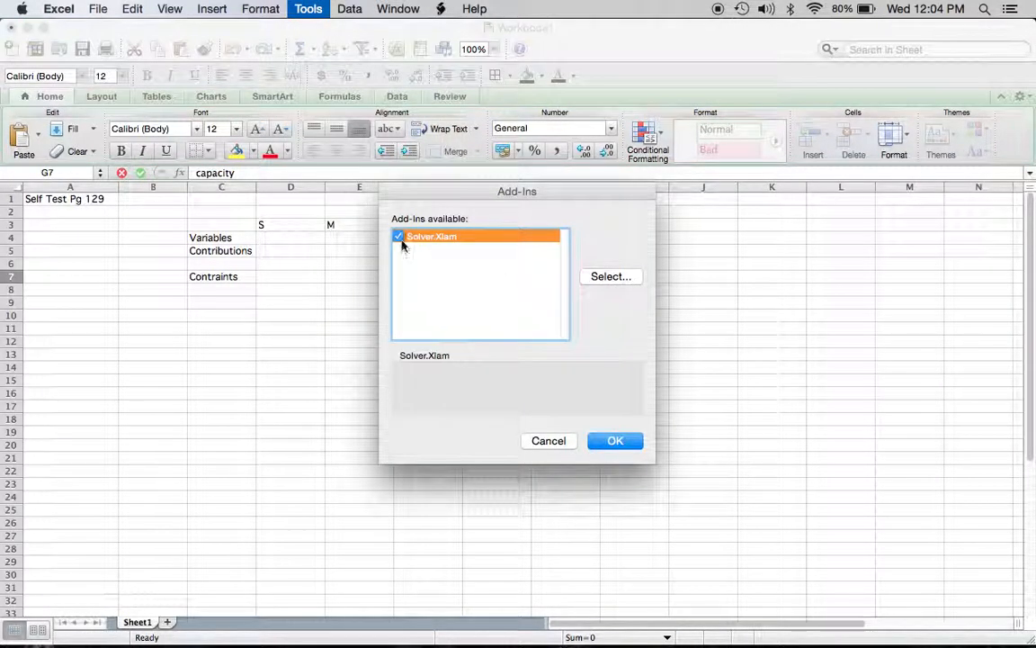
click(614, 440)
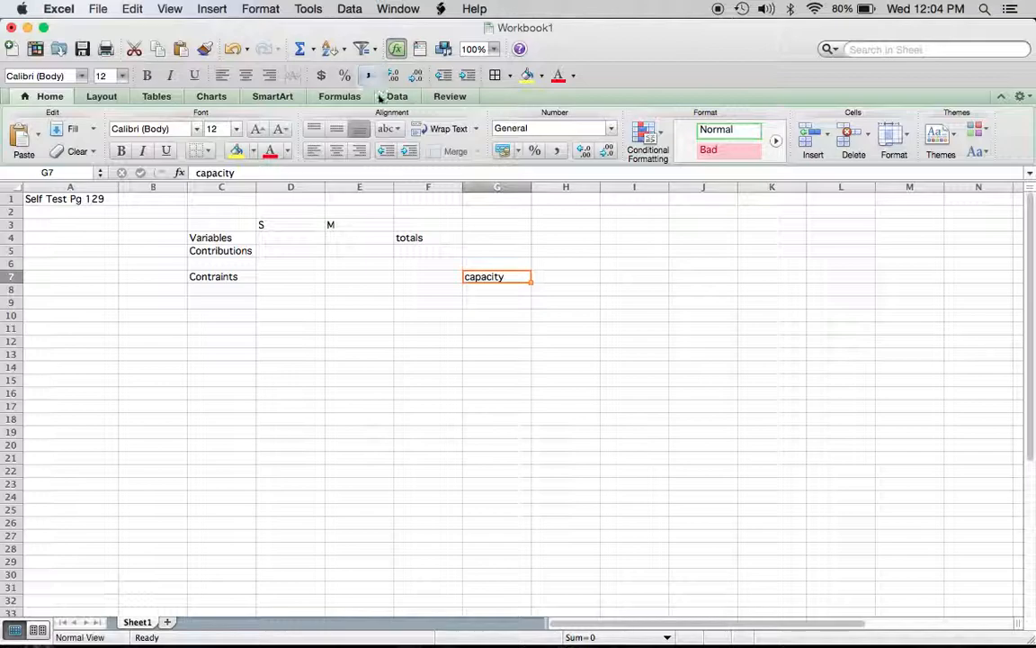
click(396, 97)
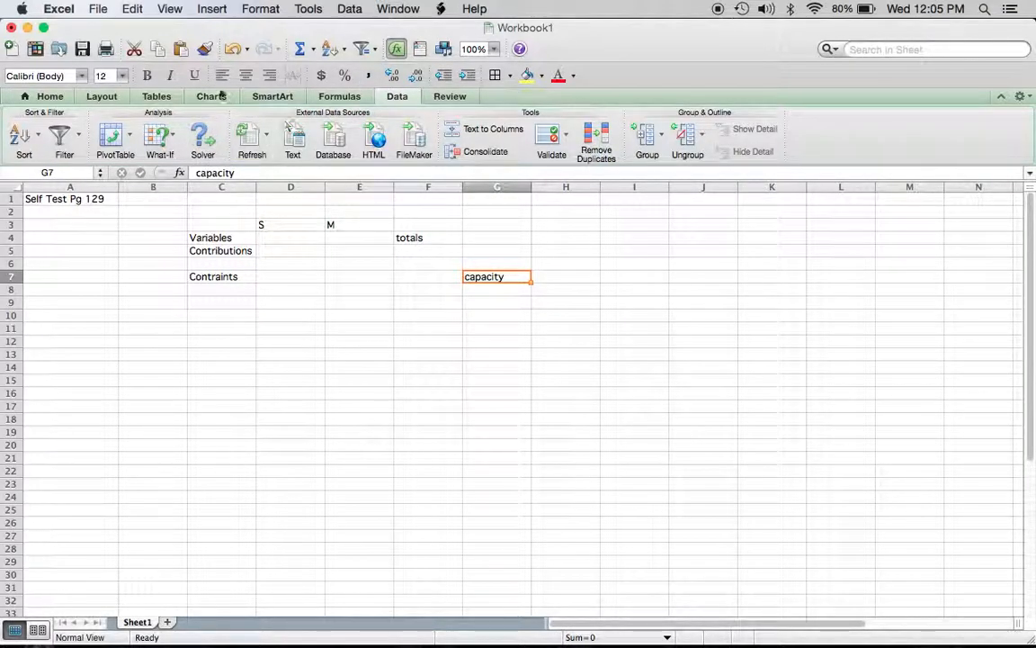
click(49, 97)
Step: Enter 8 as the contribution of S in cell D5
click(271, 239)
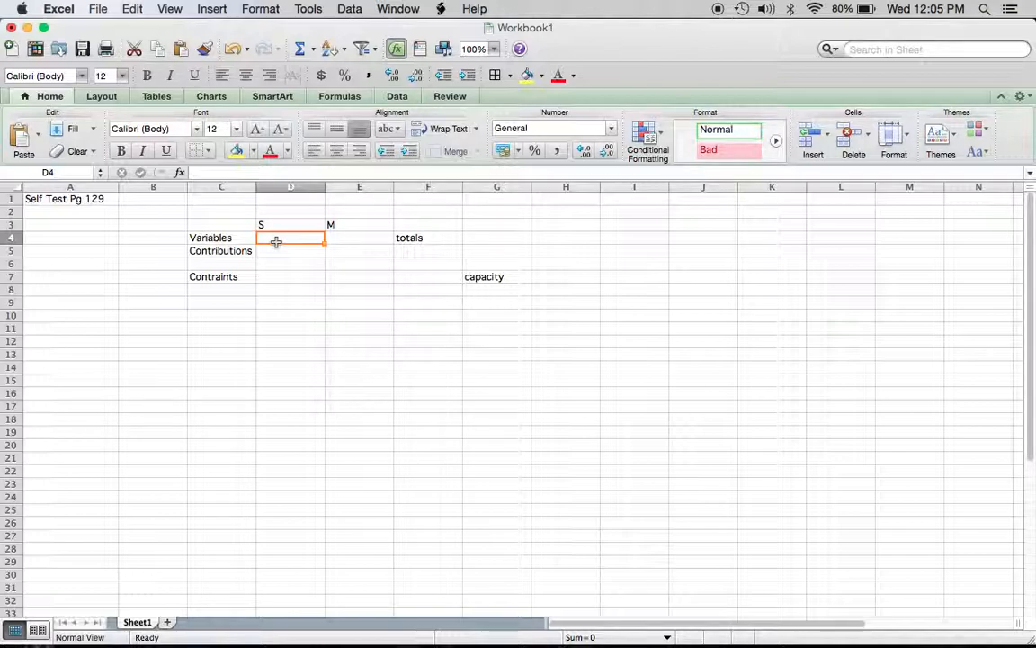
click(287, 254)
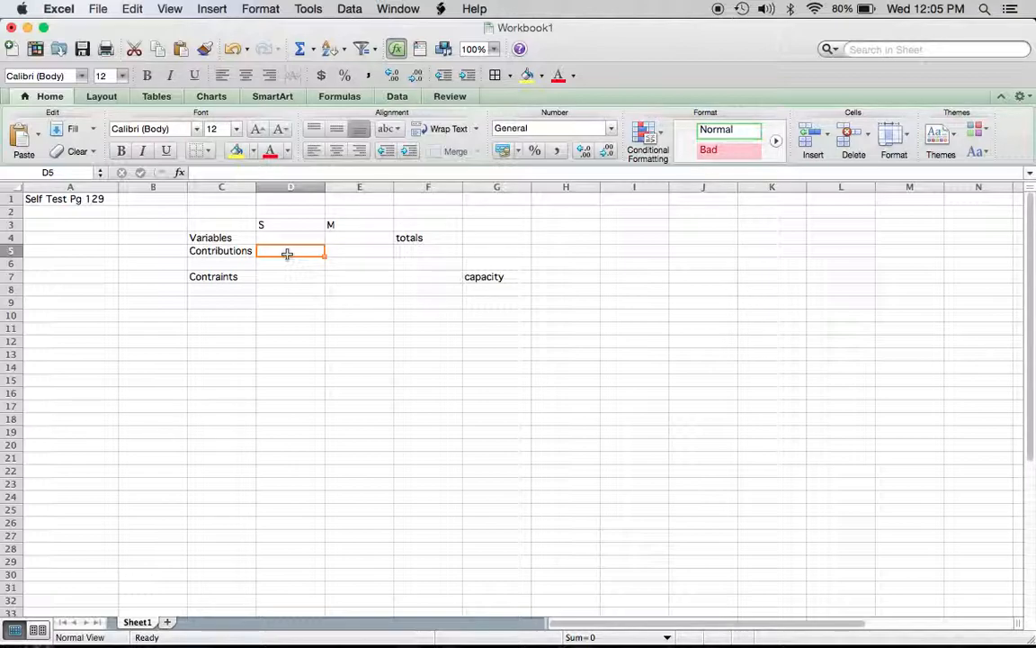
text(8)
Step: Check Problem 10's objective function in the textbook PDF in Adobe Reader, and enter contributions 8 in D5 and 3 in E5 in Excel
key(super+Tab)
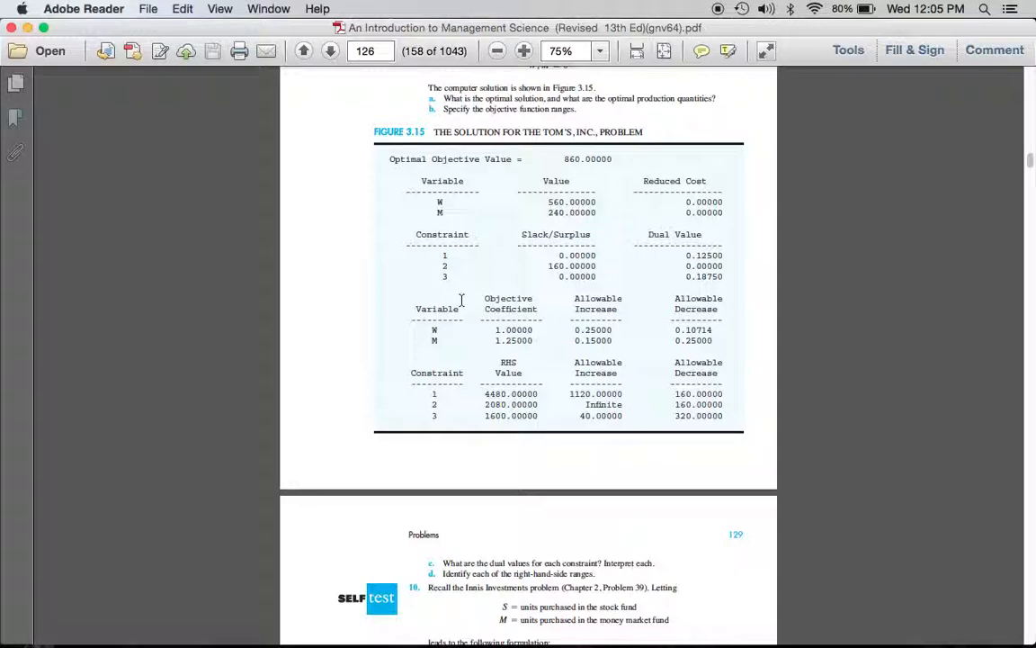
scroll(461, 301, down, 5)
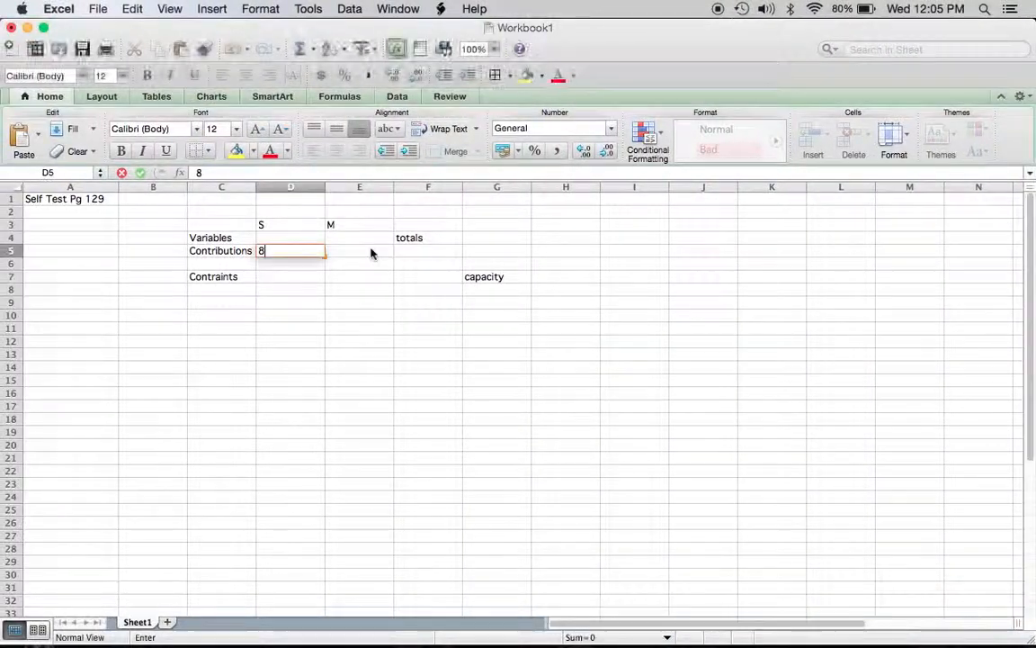
key(BackSpace)
text(8)
key(Tab)
text(3)
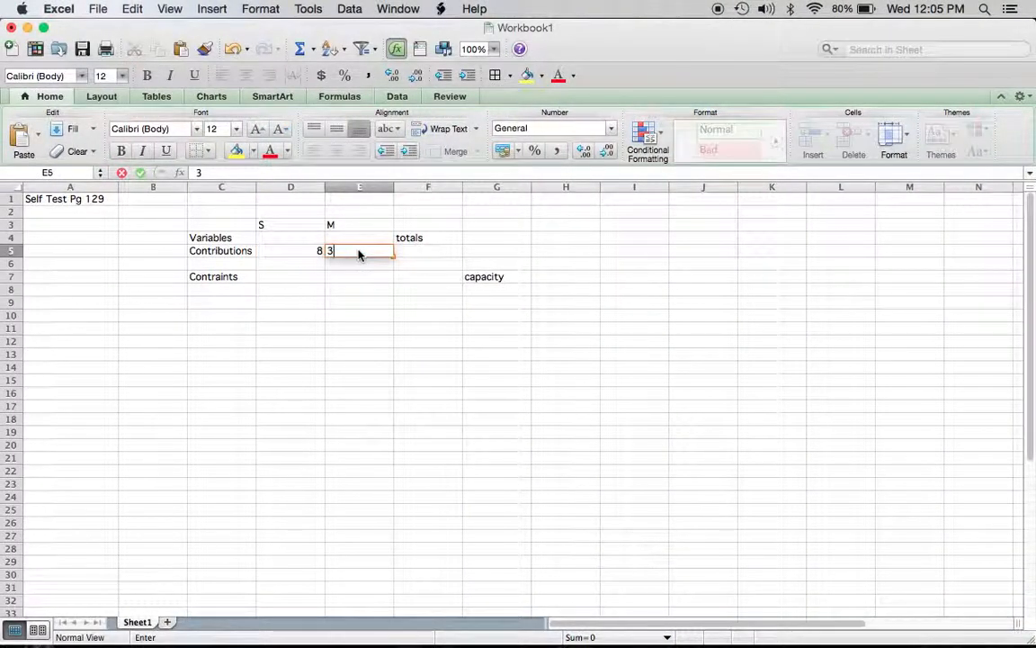
click(426, 255)
text(=)
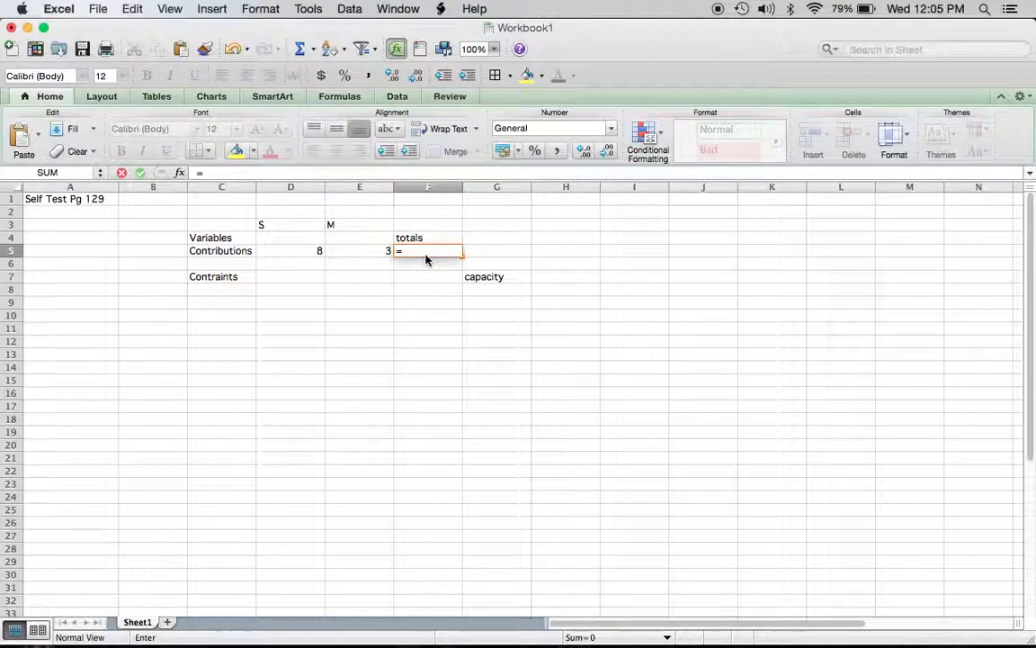
click(52, 330)
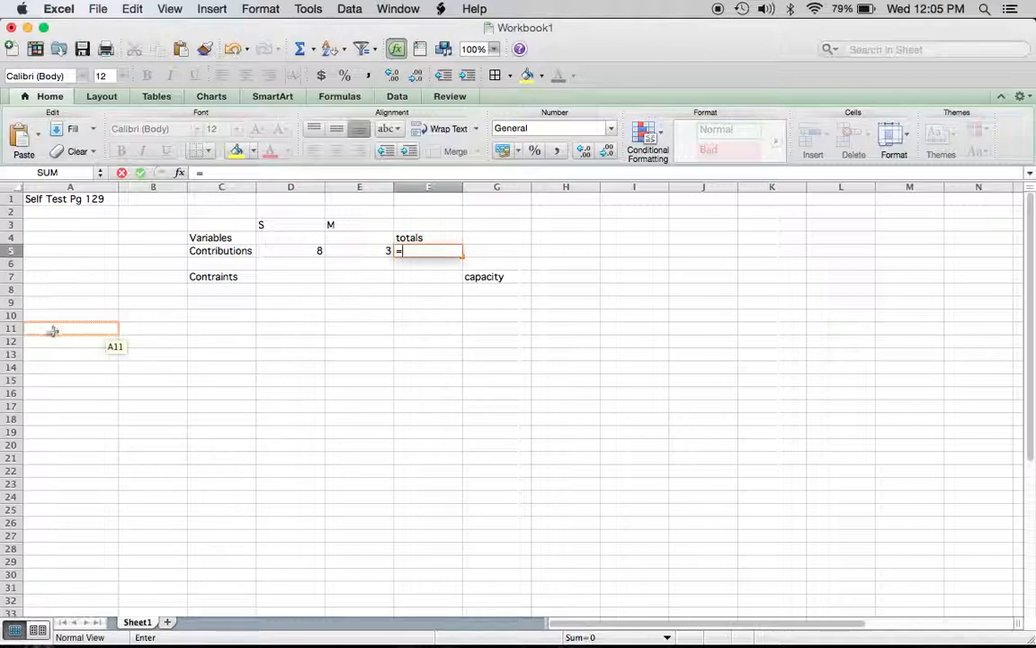
text(sum)
key(BackSpace)
key(BackSpace)
key(BackSpace)
key(BackSpace)
key(BackSpace)
key(BackSpace)
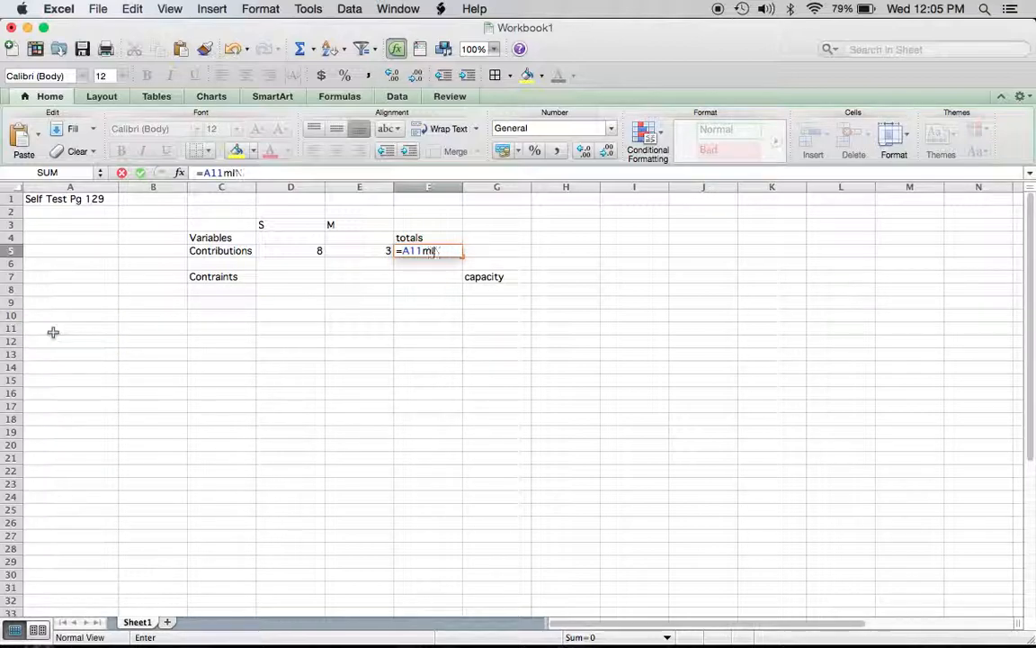
key(BackSpace)
key(Return)
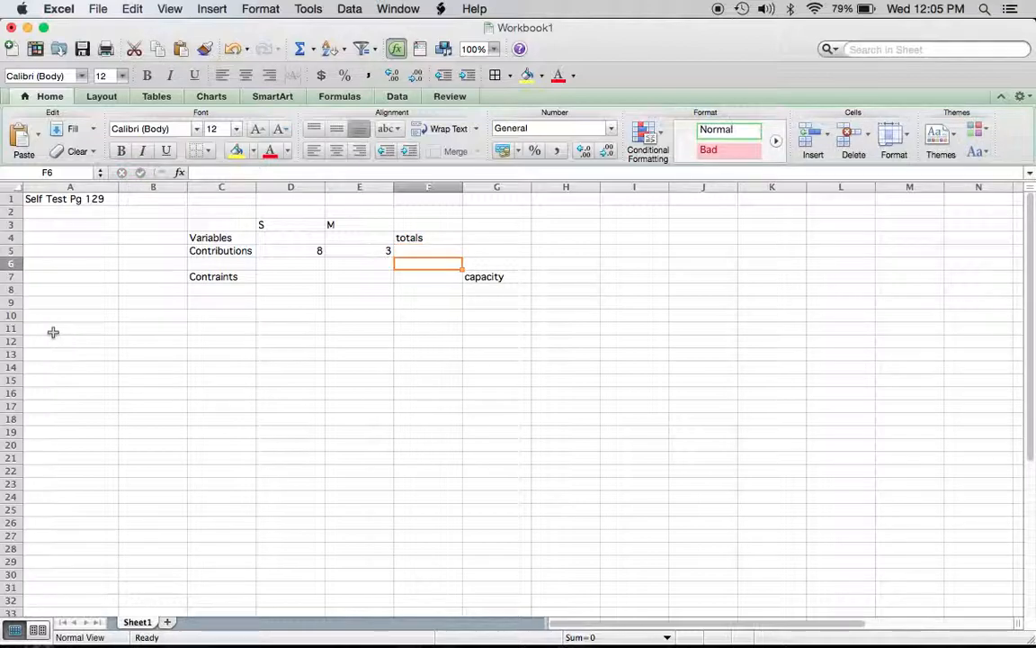
Step: Enter the objective total formula =D5*D4+E5*E4 in cell F5
click(414, 255)
text(=)
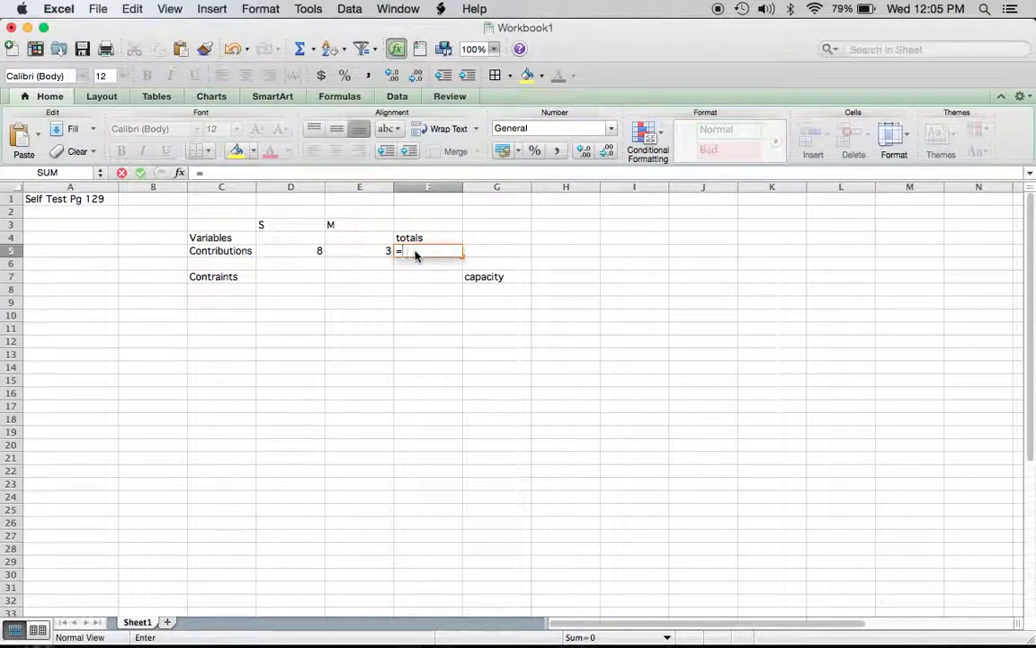
click(300, 252)
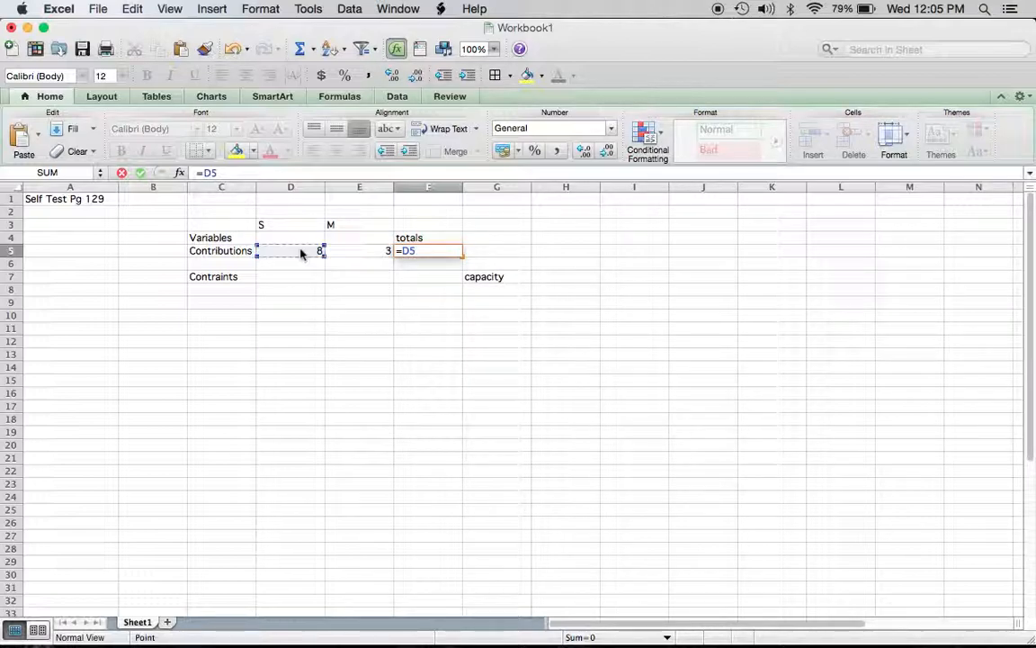
text(*)
click(305, 237)
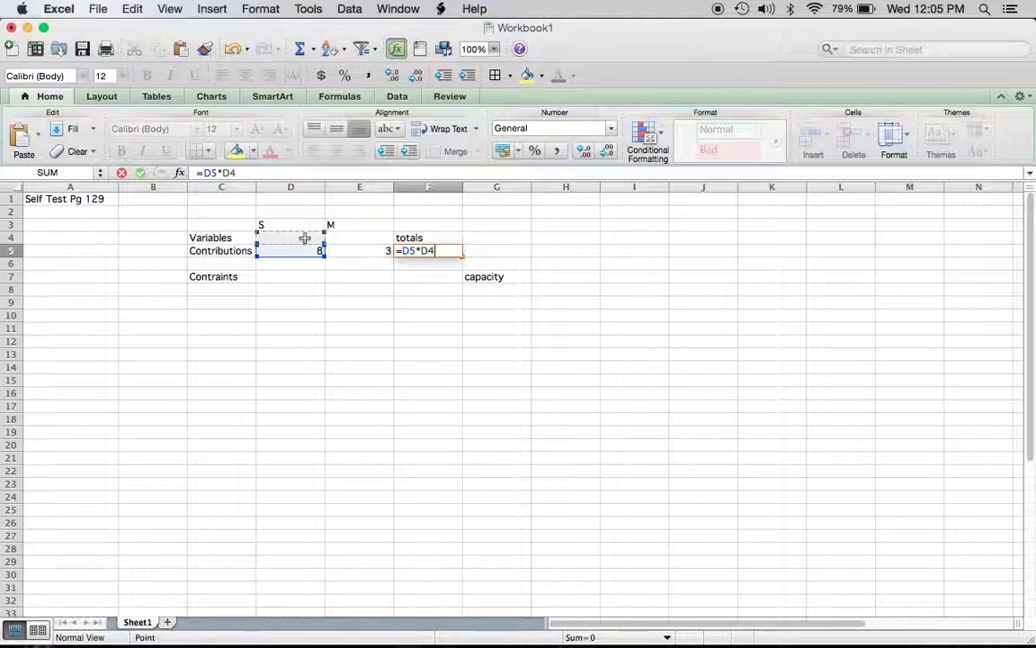
text(+)
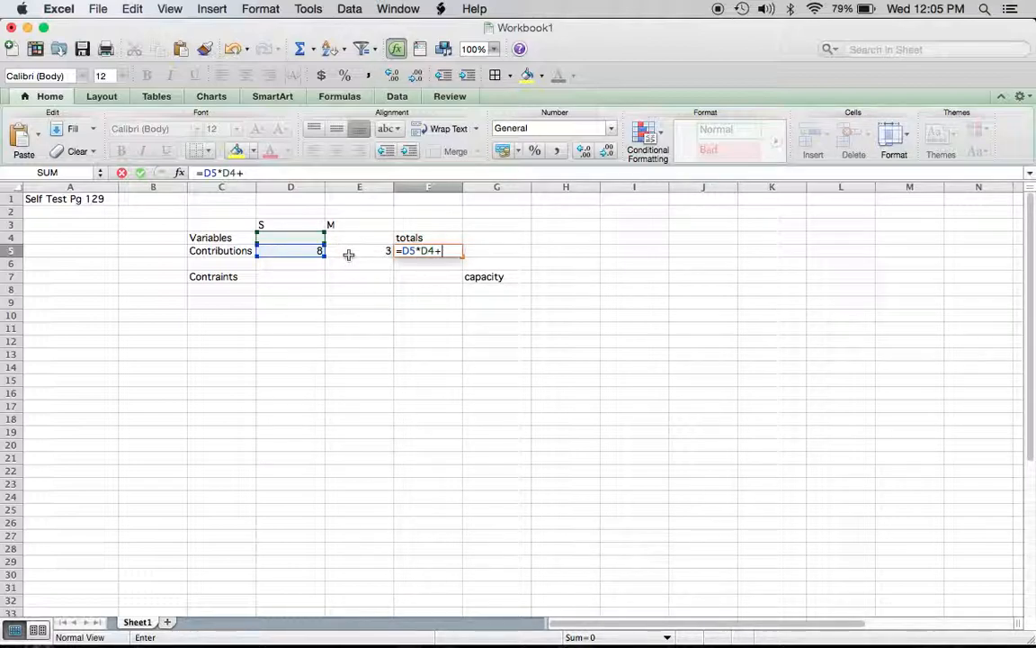
click(349, 253)
text(*)
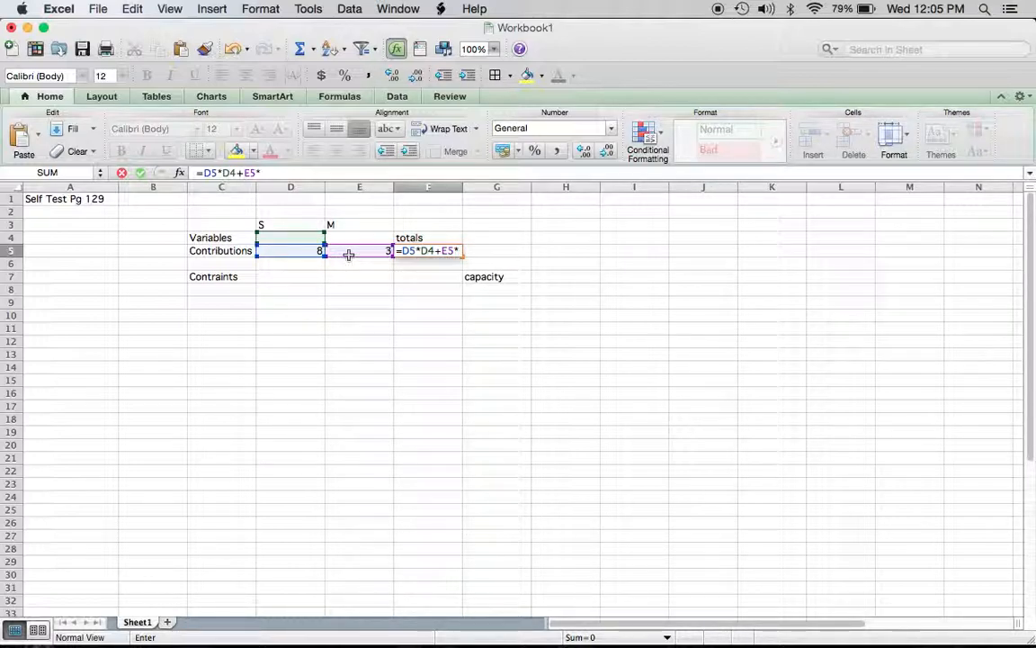
click(362, 237)
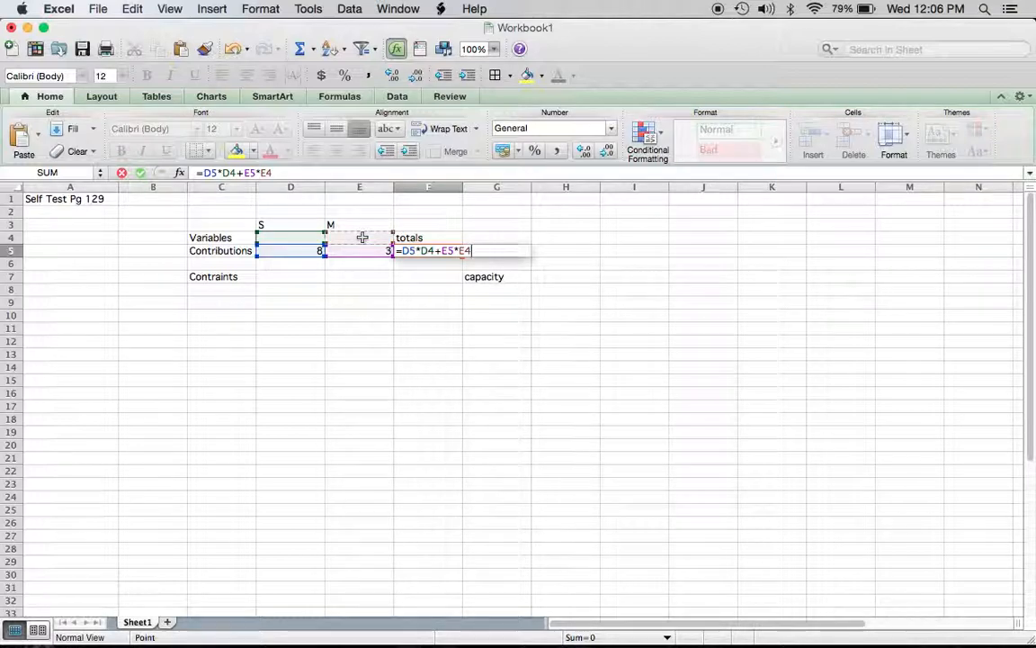
key(Return)
Step: Note the objective function in cell A9 as "MIN 8S + 3M"
click(44, 301)
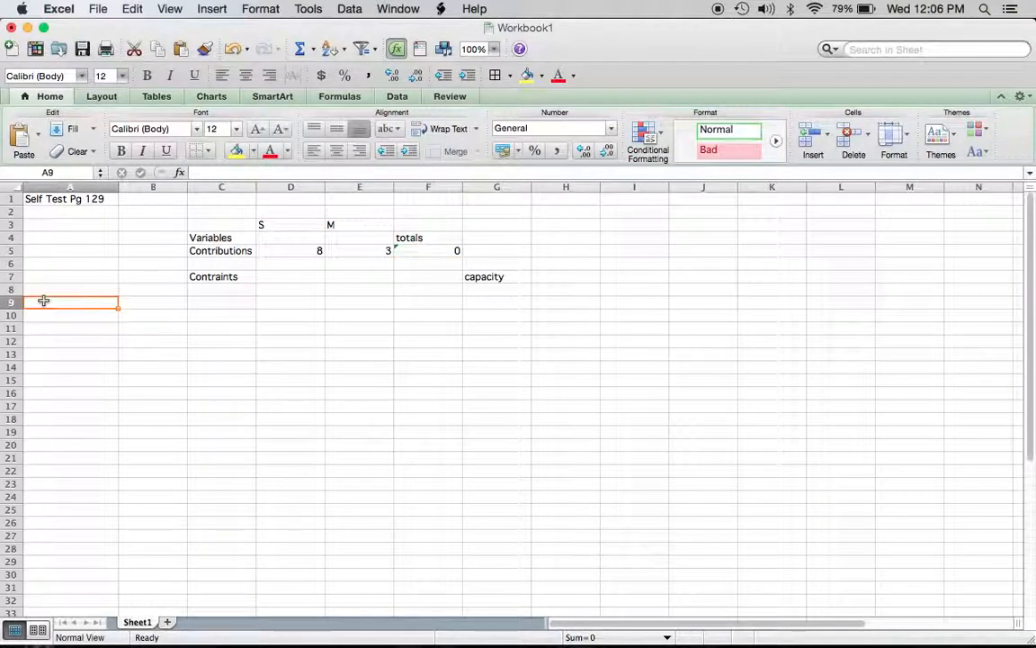
text(min)
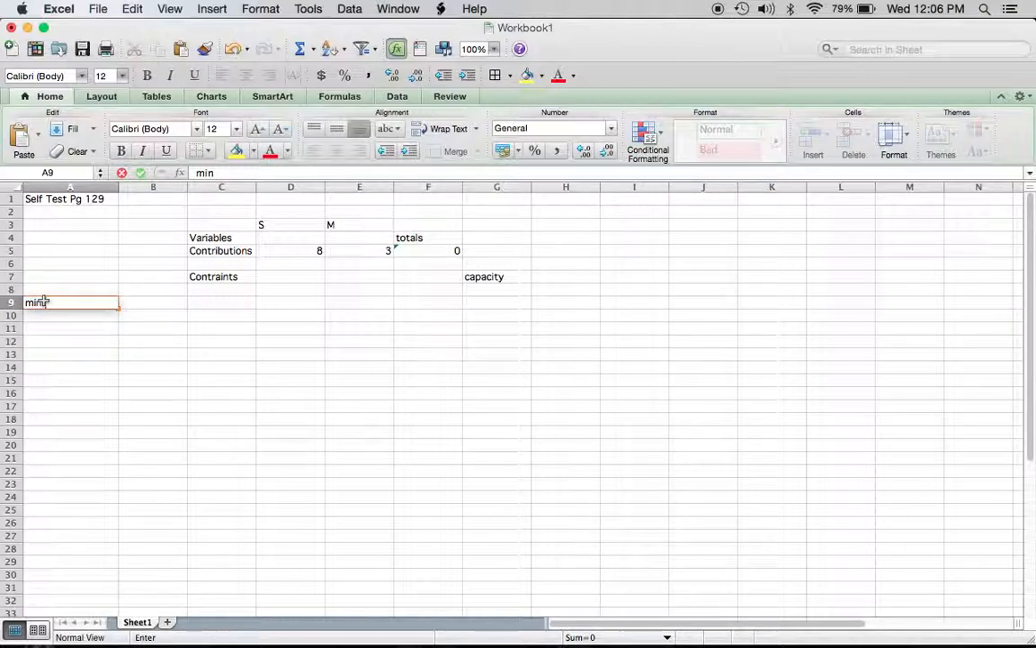
text( 8s)
key(BackSpace)
key(BackSpace)
key(BackSpace)
key(BackSpace)
key(BackSpace)
key(BackSpace)
text(M N 8S + 3M)
key(Return)
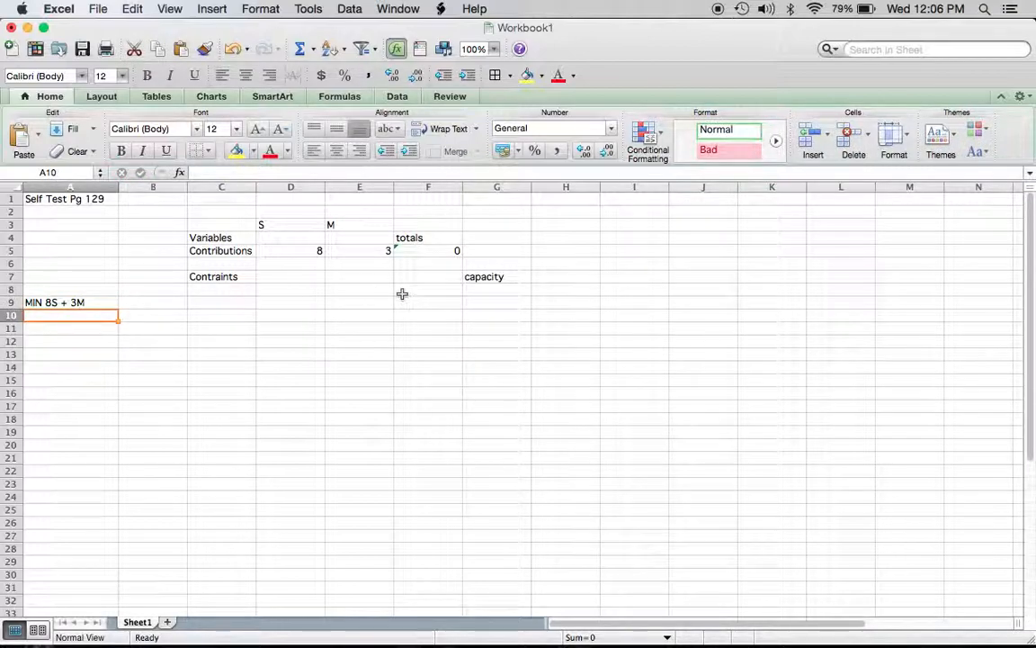
Step: Label the first constraint row "Funds" in cell C8
click(220, 290)
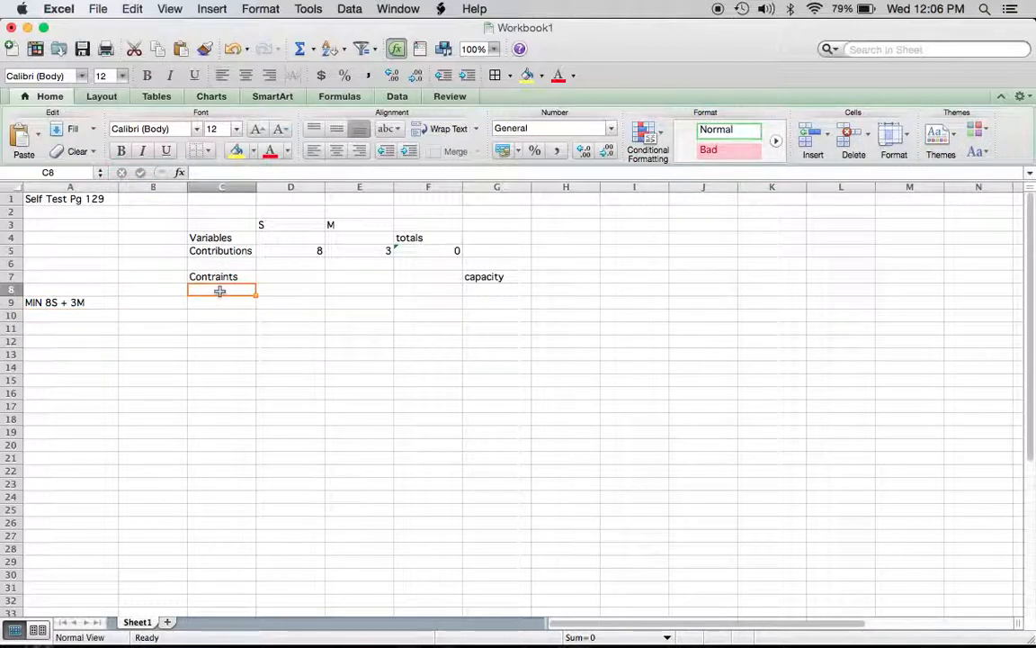
text(fuND)
key(BackSpace)
key(BackSpace)
key(BackSpace)
key(BackSpace)
text(Funds)
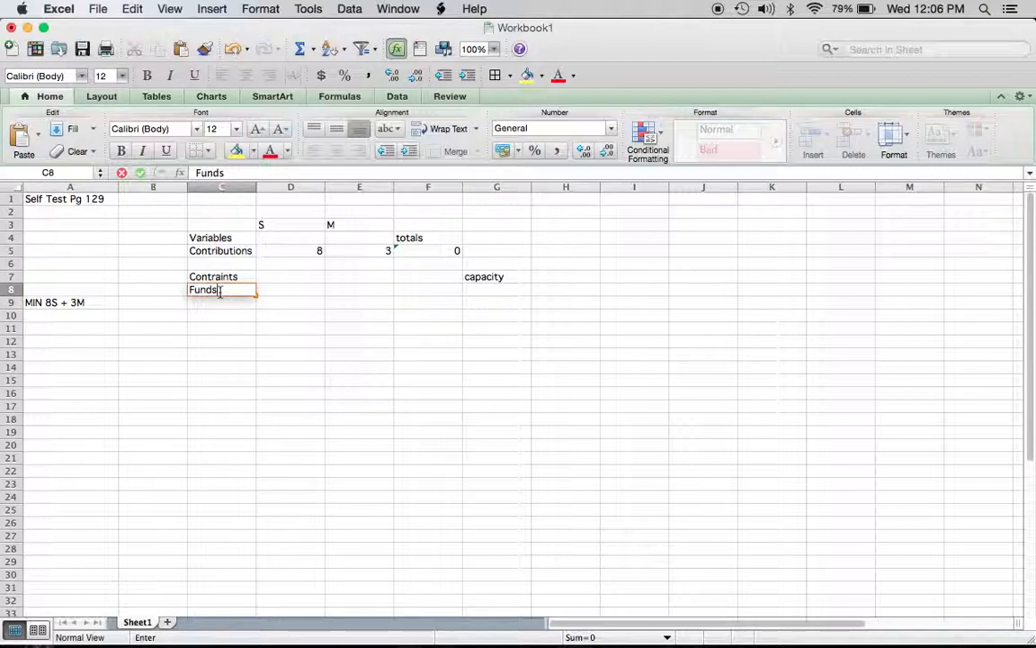
key(Return)
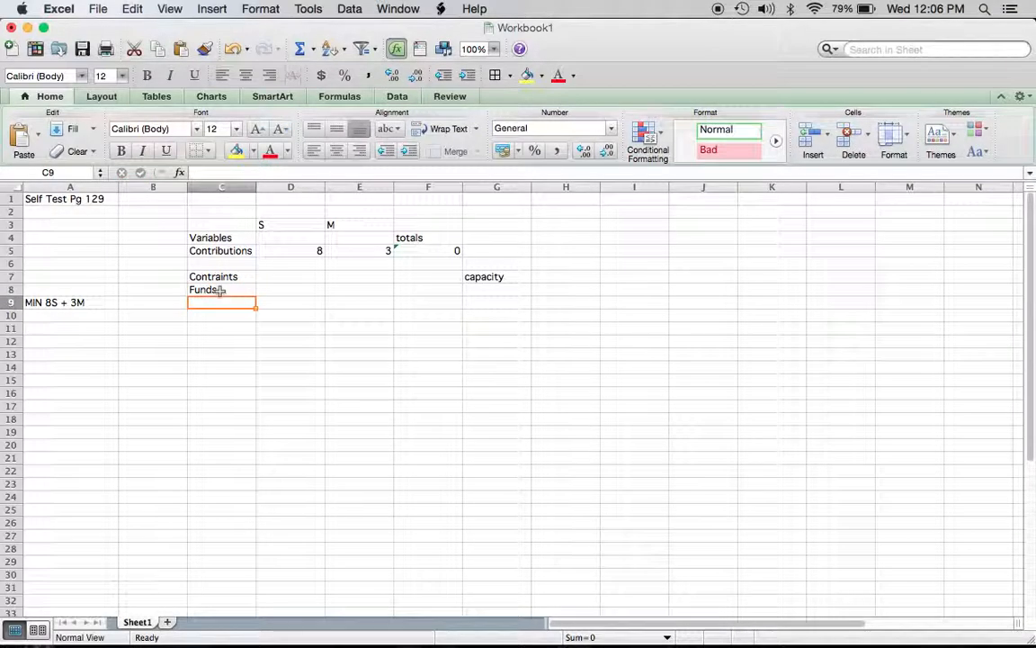
Step: Label the other two constraint rows "Income" in C9 and "Money Market" in C10
text(Annual)
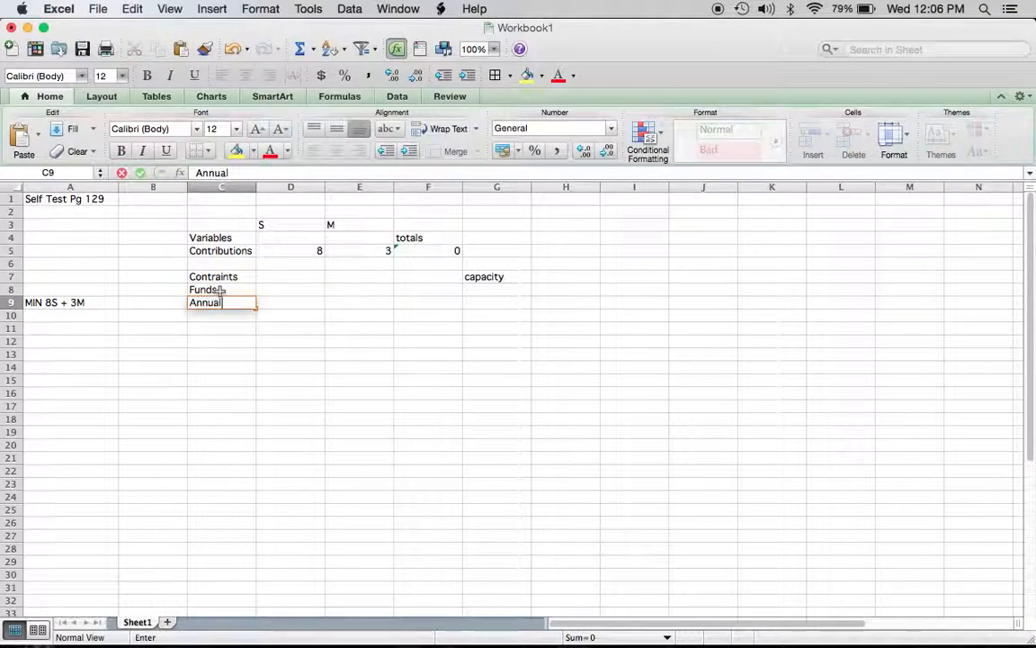
key(BackSpace)
key(BackSpace)
key(BackSpace)
key(BackSpace)
key(BackSpace)
key(BackSpace)
text(Income)
key(Return)
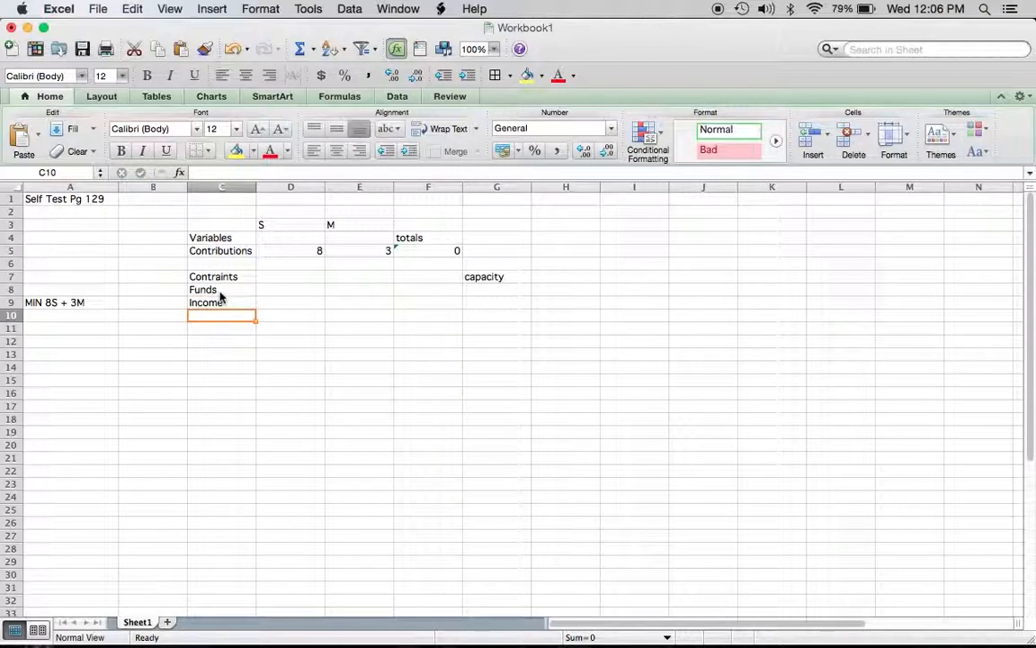
text(Money)
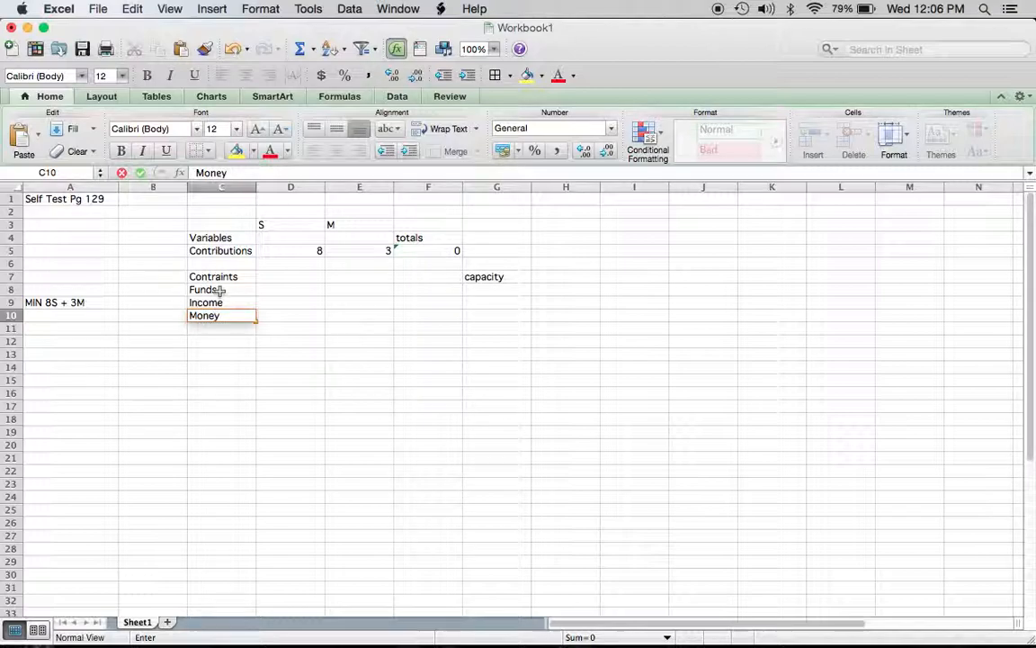
text( Market)
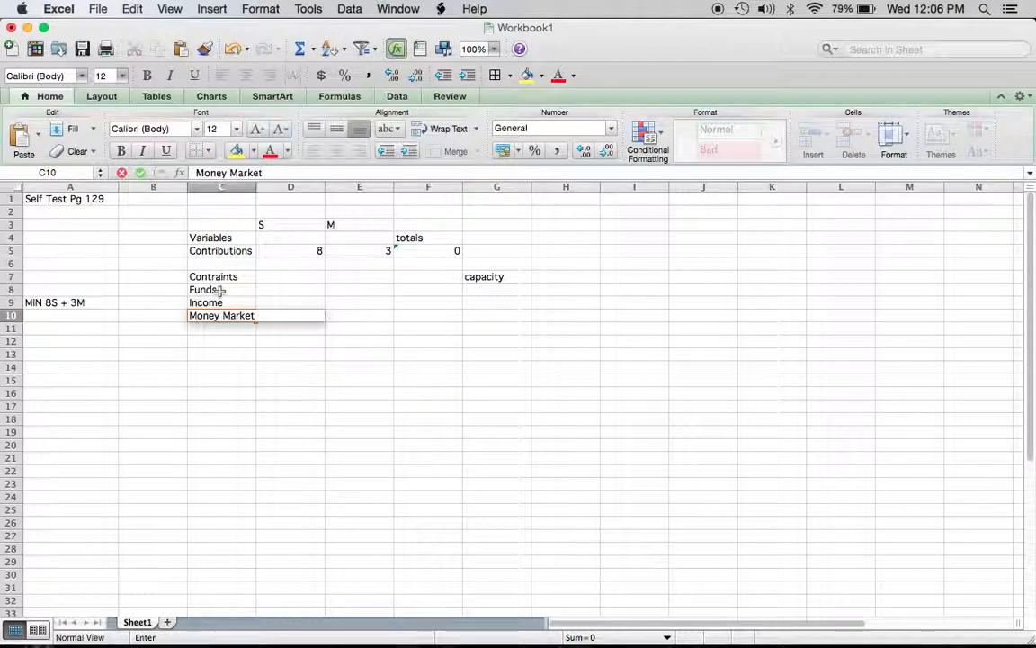
key(Return)
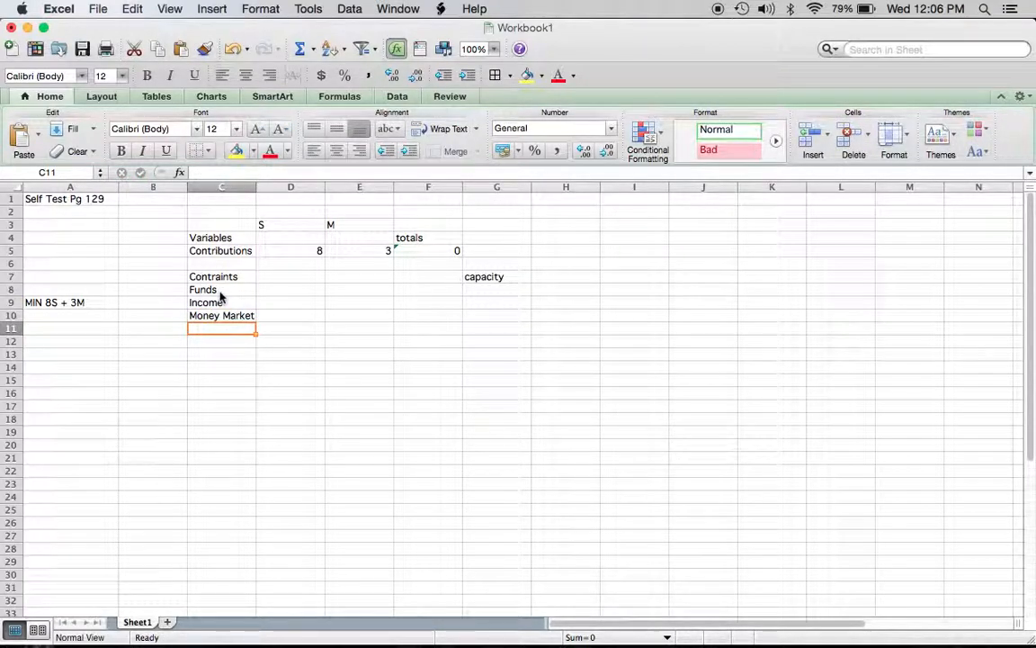
Step: Check the funds constraint in the textbook PDF in Adobe Reader, and return to Excel to enter its coefficients, 50 in D8 and 100 in E8
click(279, 291)
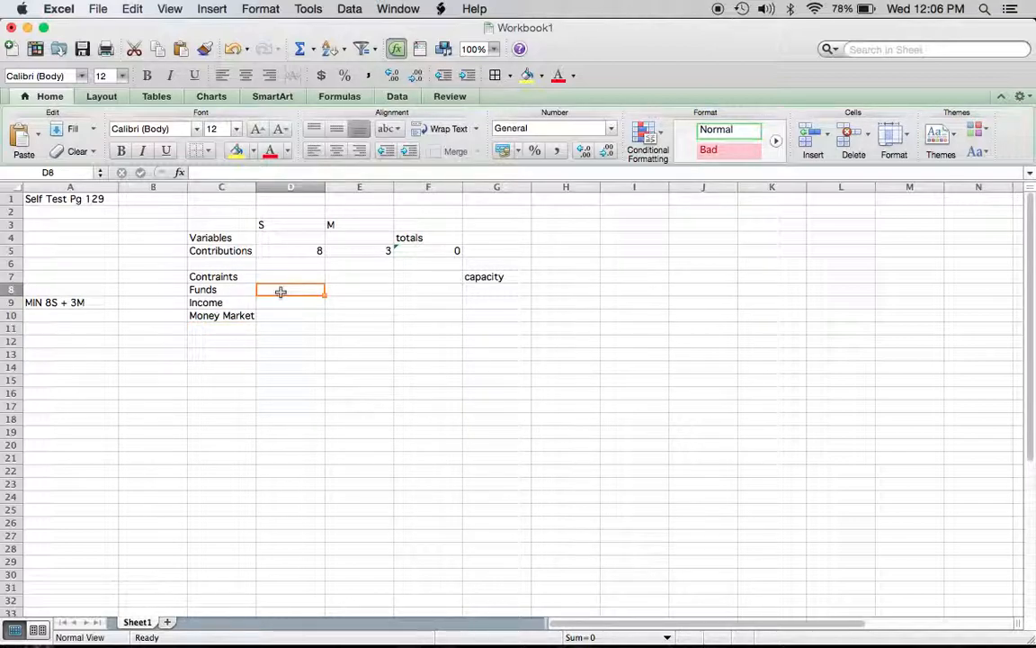
key(ctrl+Right)
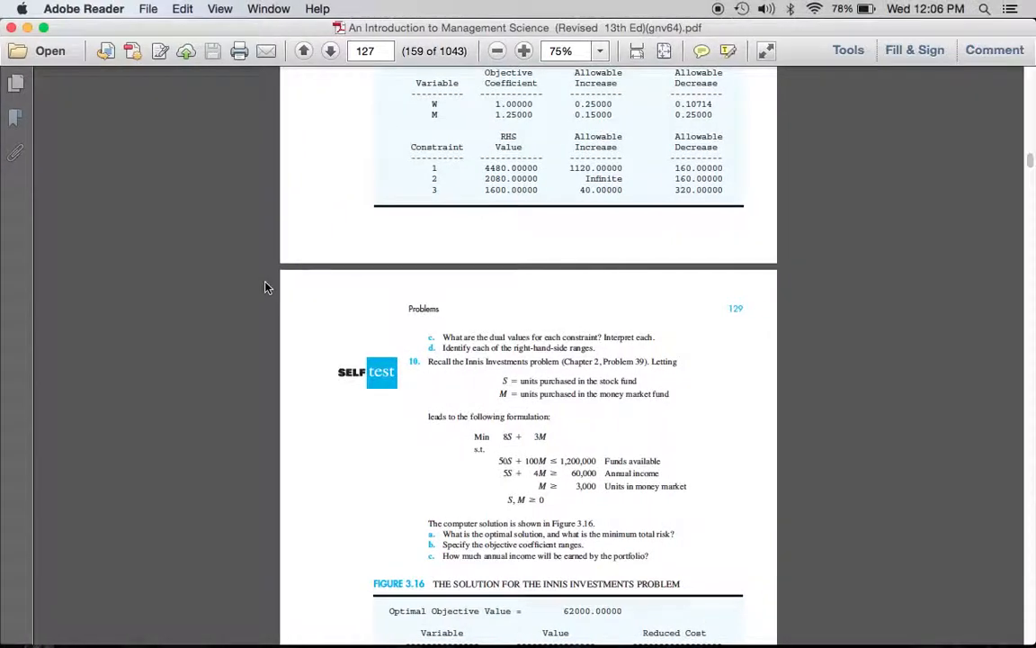
scroll(443, 357, down, 1)
scroll(443, 357, down, 3)
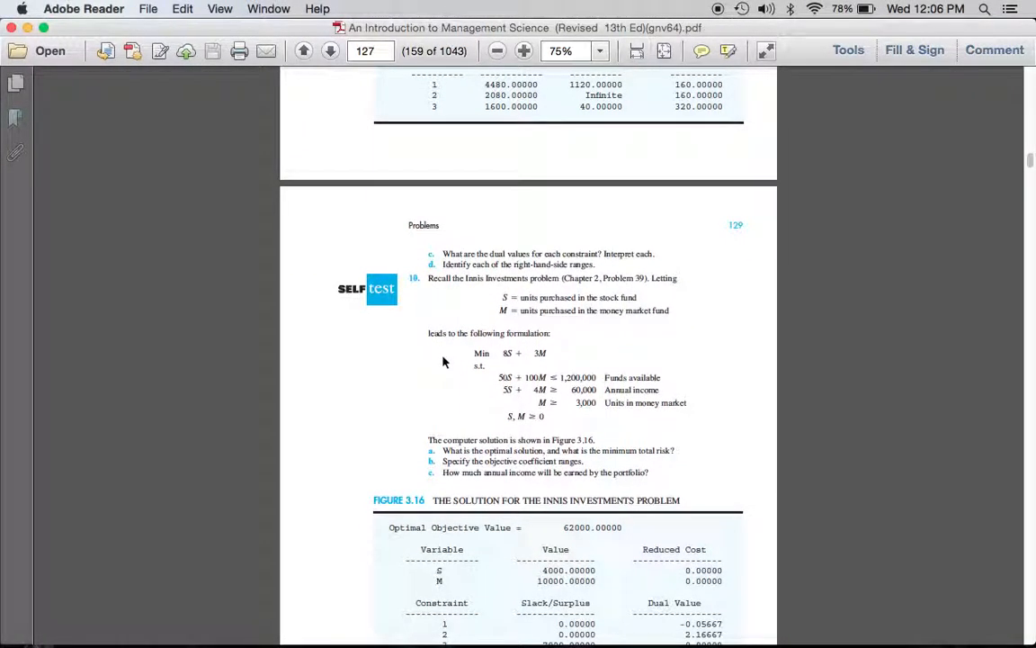
key(super+=)
scroll(442, 357, down, 1)
scroll(442, 360, down, 3)
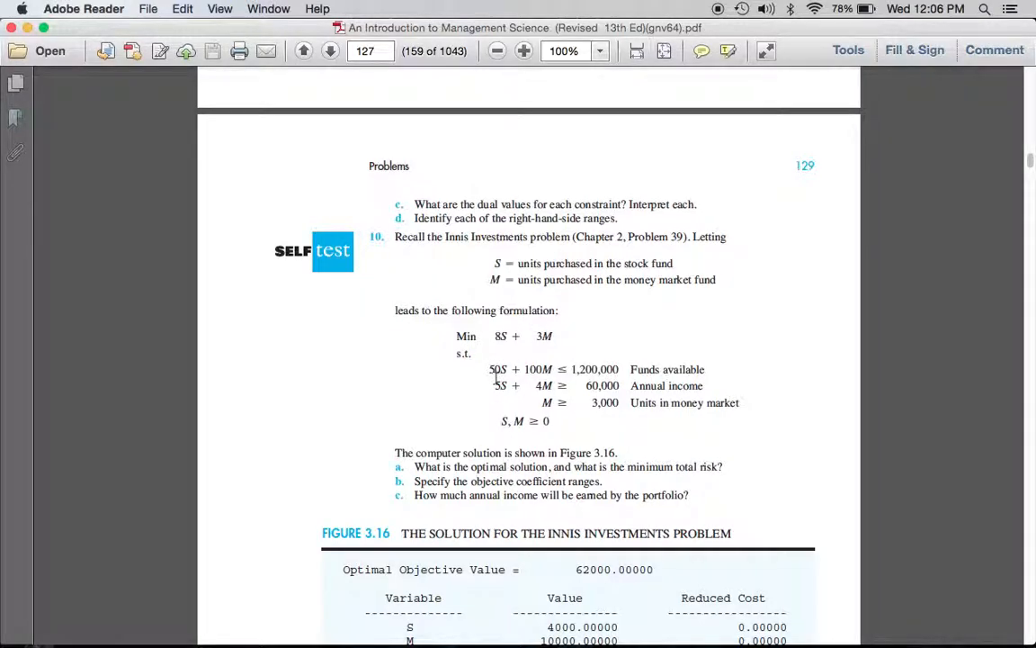
key(ctrl+Left)
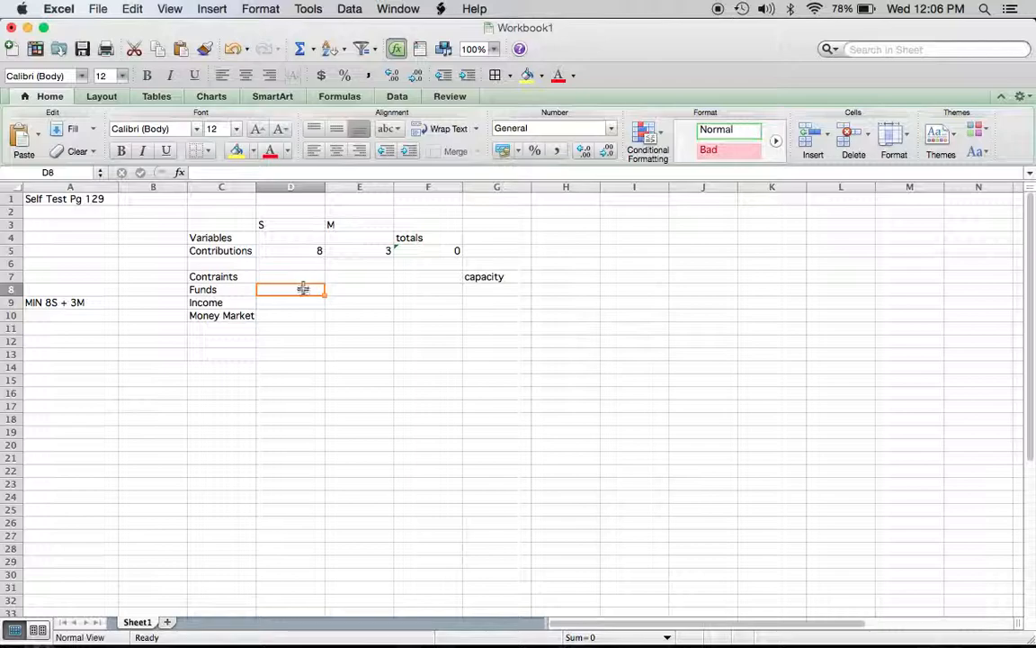
text(50)
key(Tab)
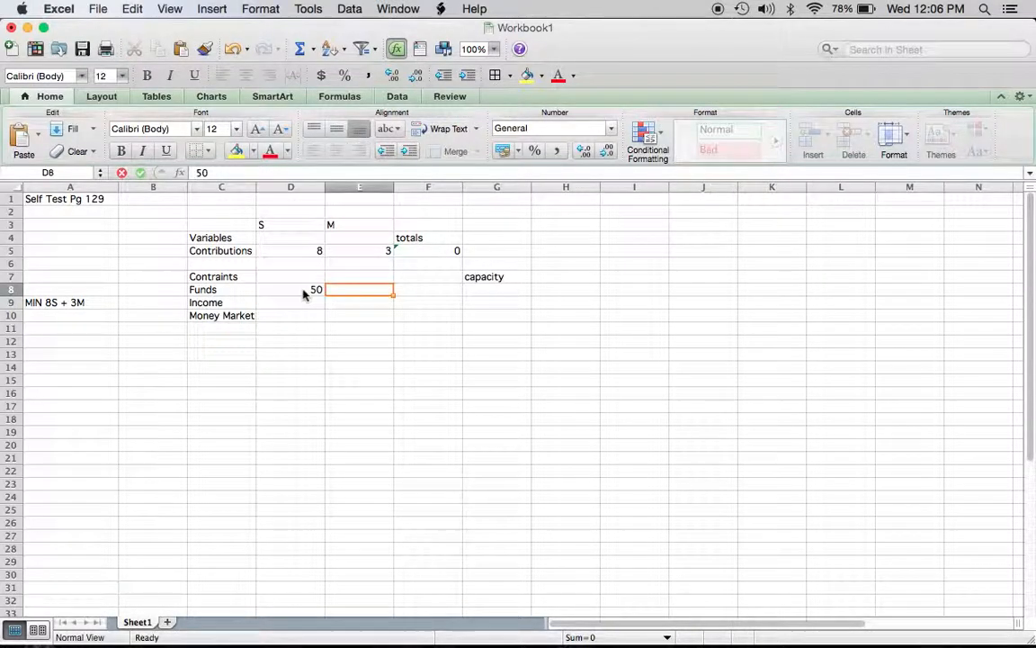
text(100)
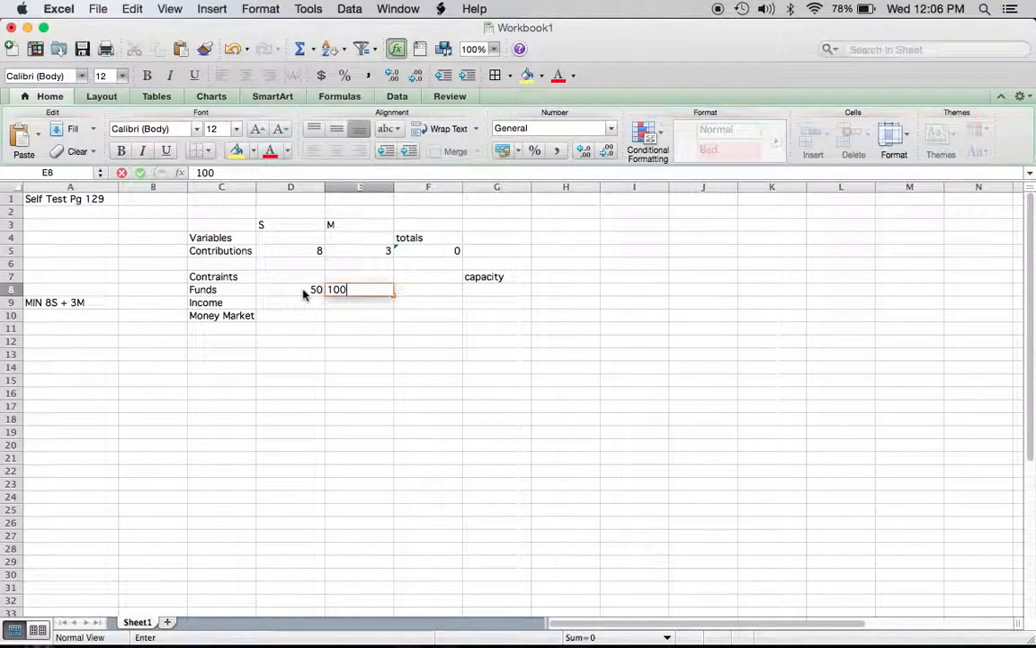
key(Tab)
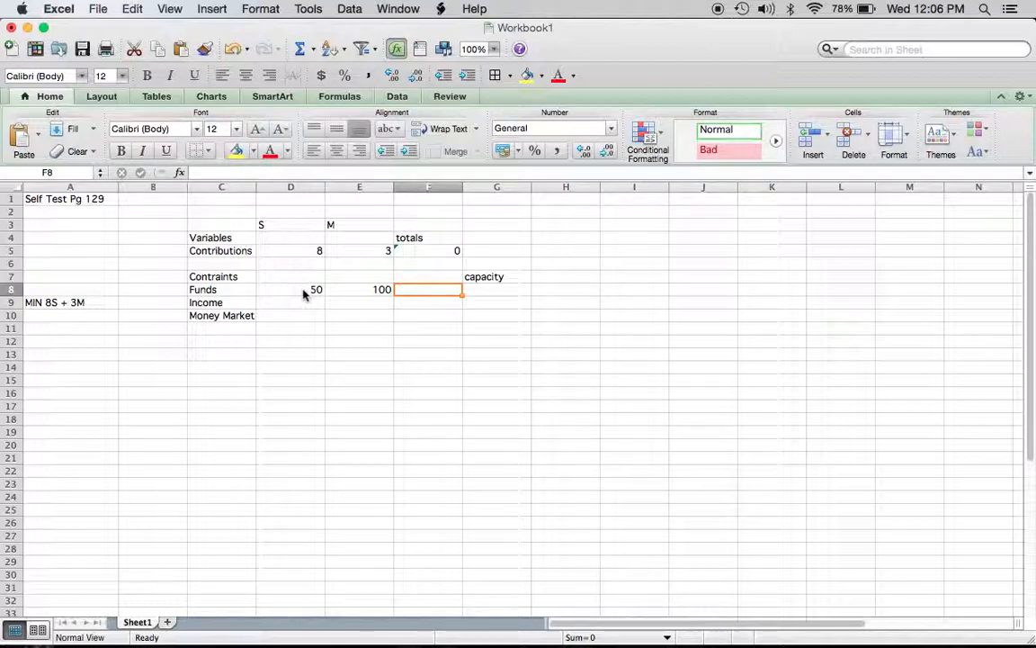
Step: Enter the Funds constraint's capacity of 1200000 in cell G8
key(Tab)
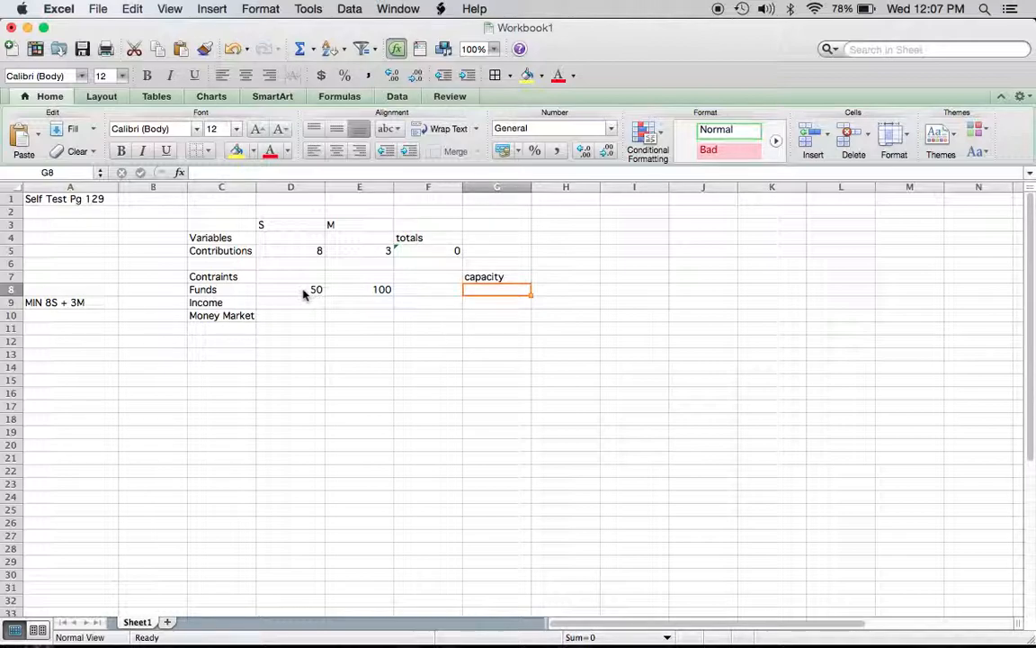
text(1)
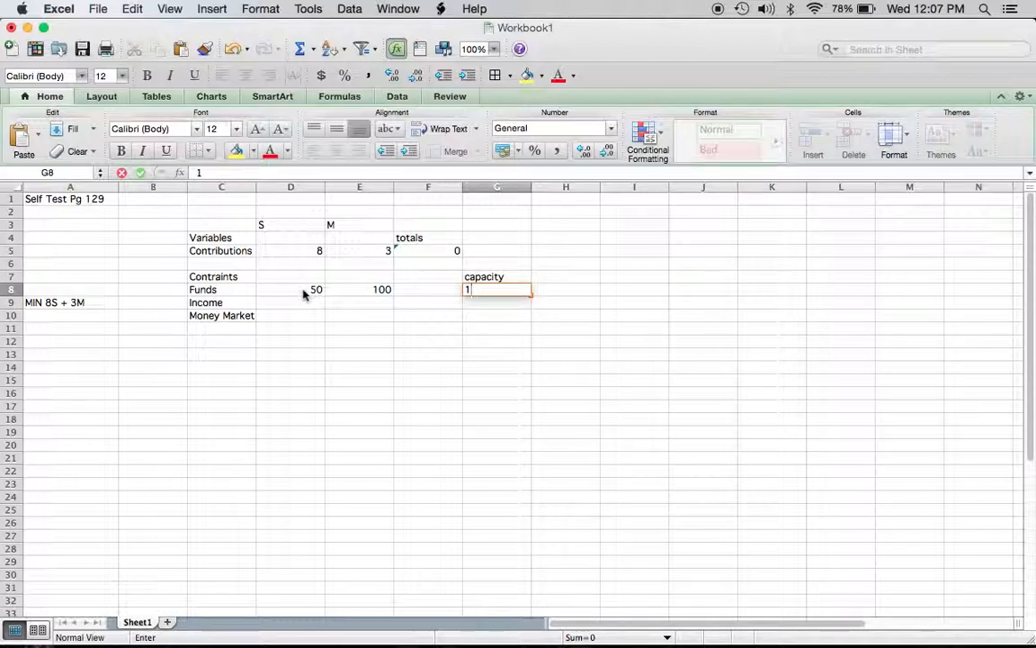
text(20000)
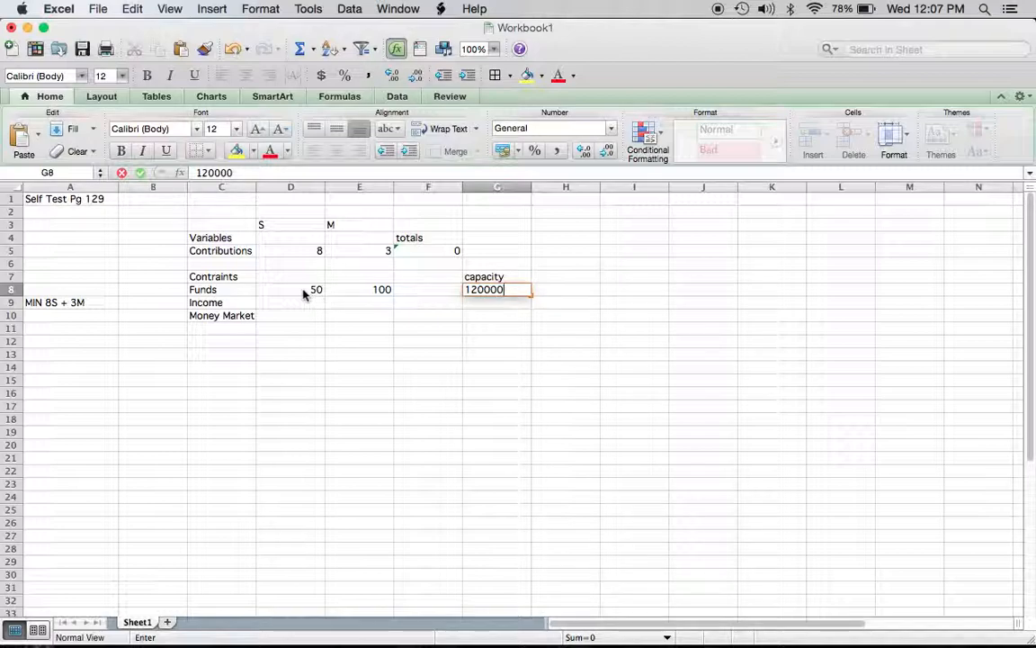
text(0)
key(Tab)
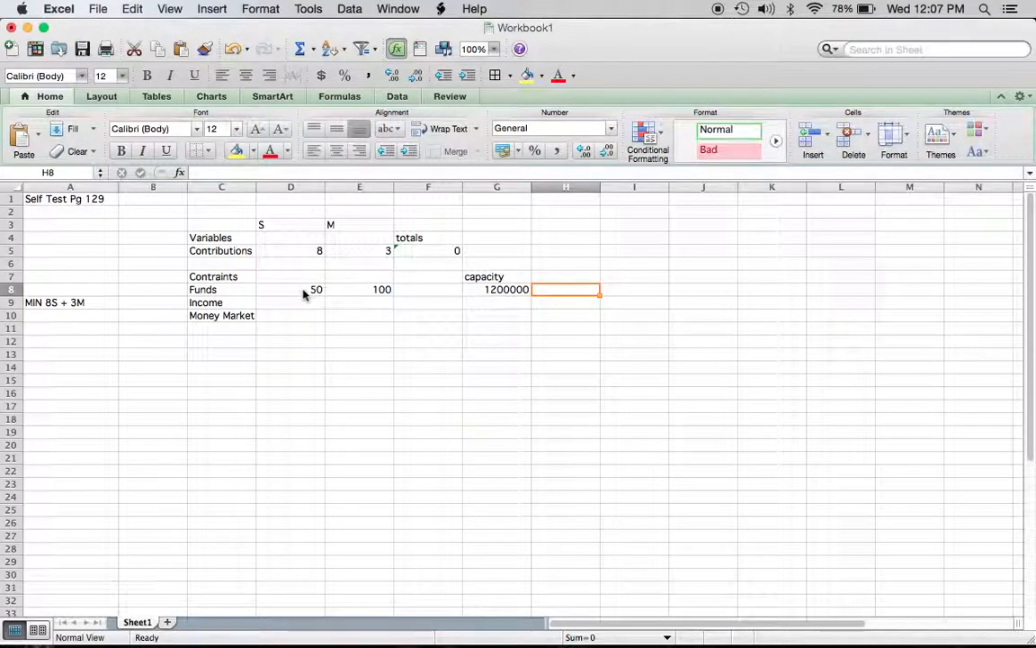
double_click(507, 289)
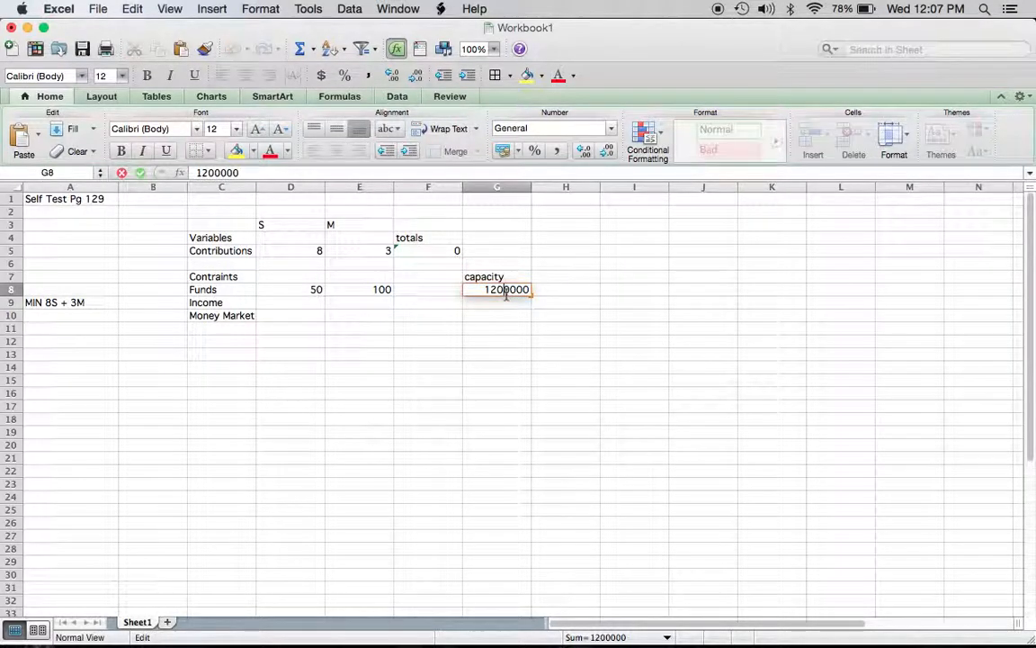
Step: Fill in the Income constraint with coefficients 5 in D9 and 4 in E9, and a capacity of 60000 in G9
click(309, 305)
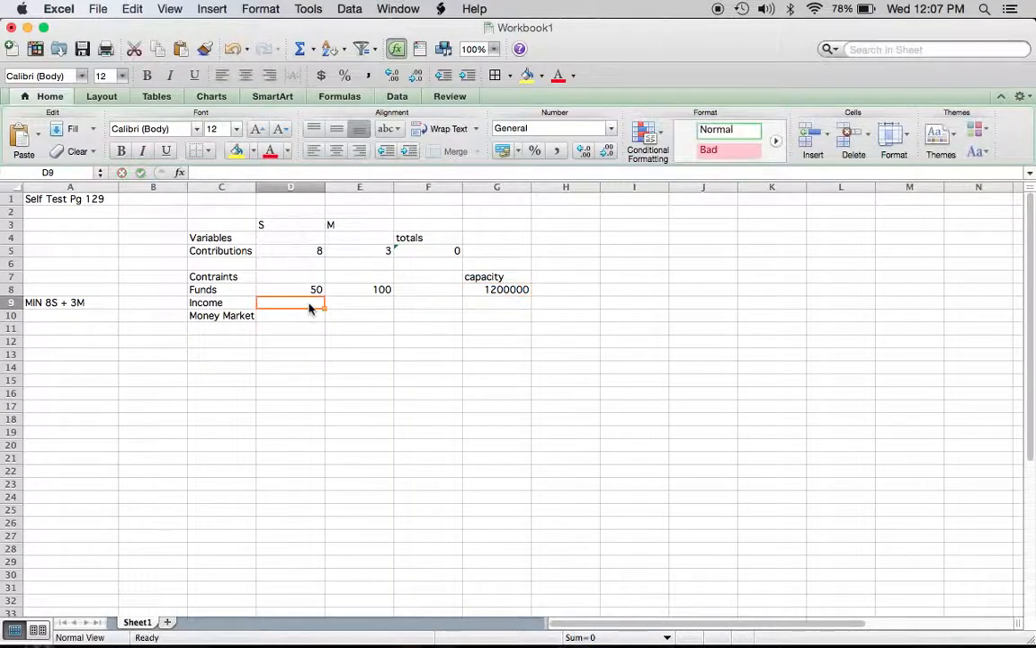
text(5)
key(Tab)
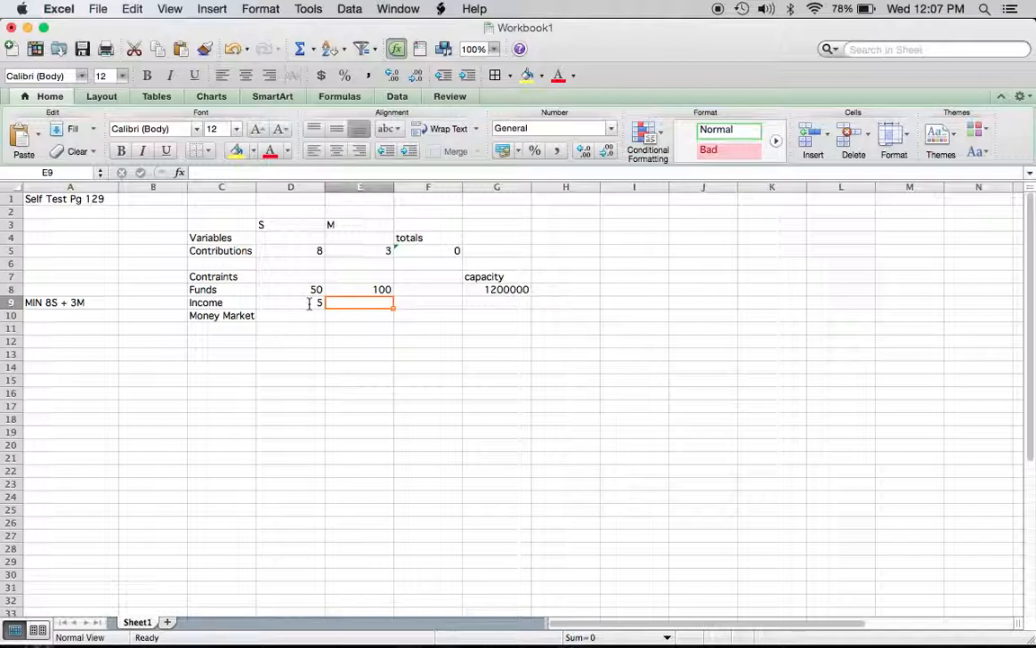
text(4)
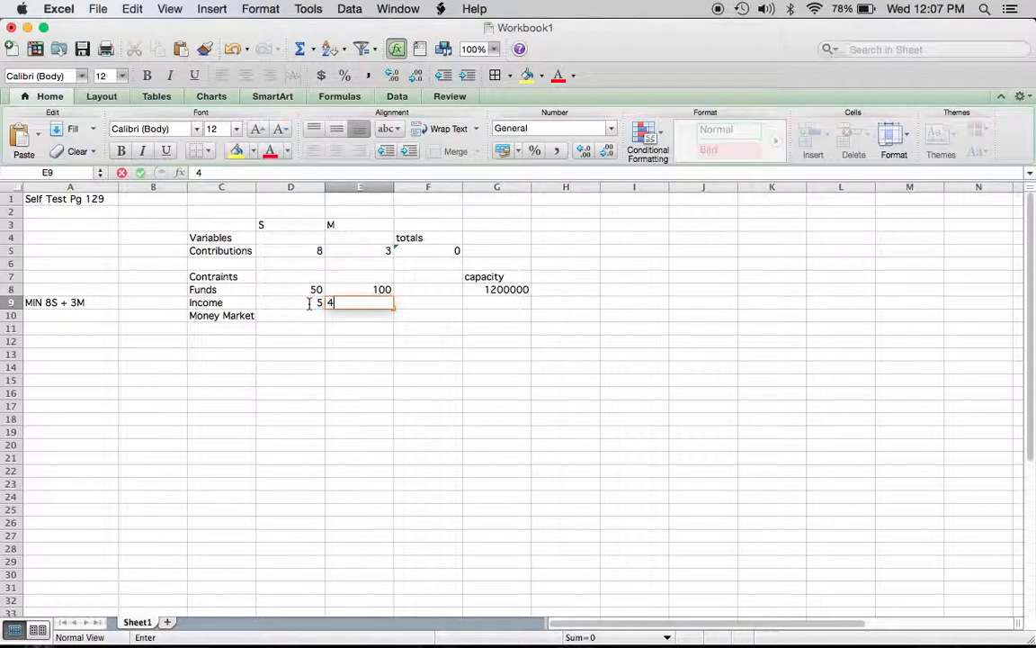
key(Tab)
key(Tab)
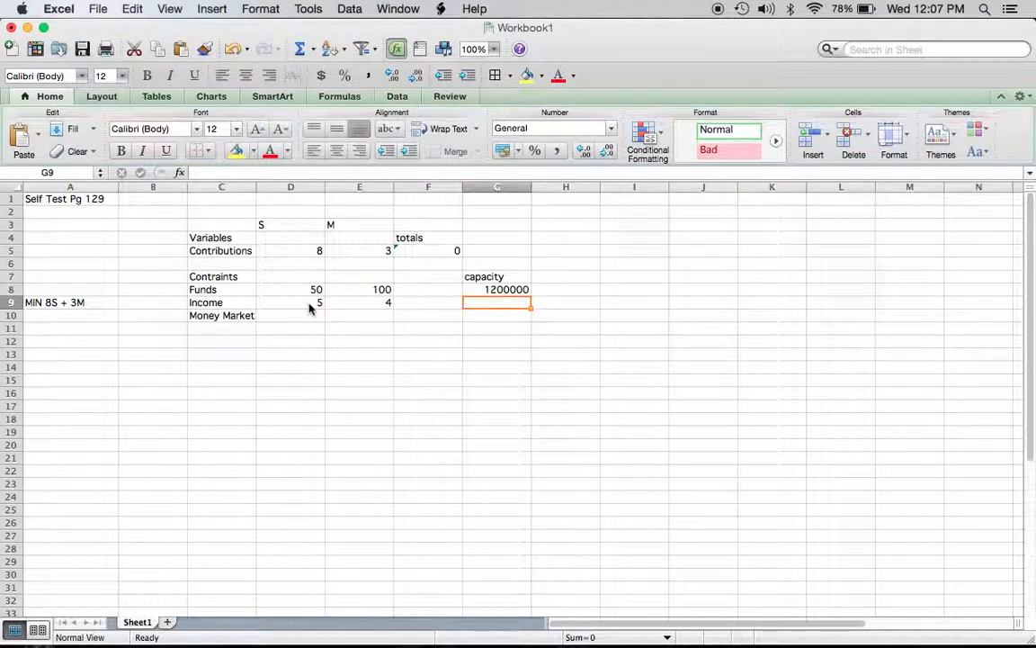
text(60000)
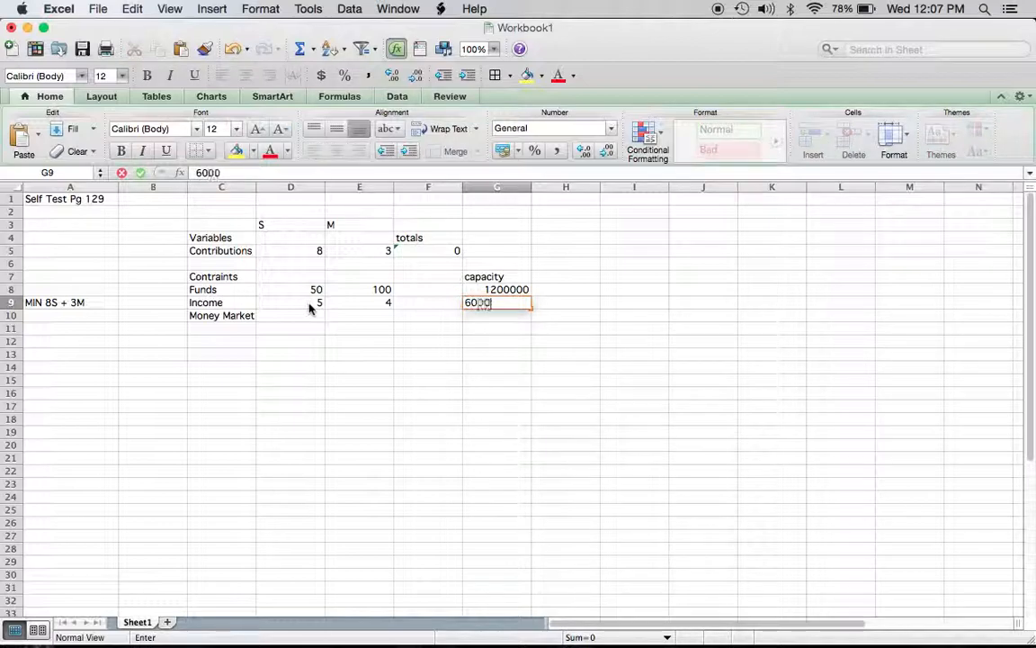
key(Tab)
Step: Fill in the Money Market constraint with coefficient 1 in E10 and a capacity of 3000 in G10, leaving D10 empty
click(293, 310)
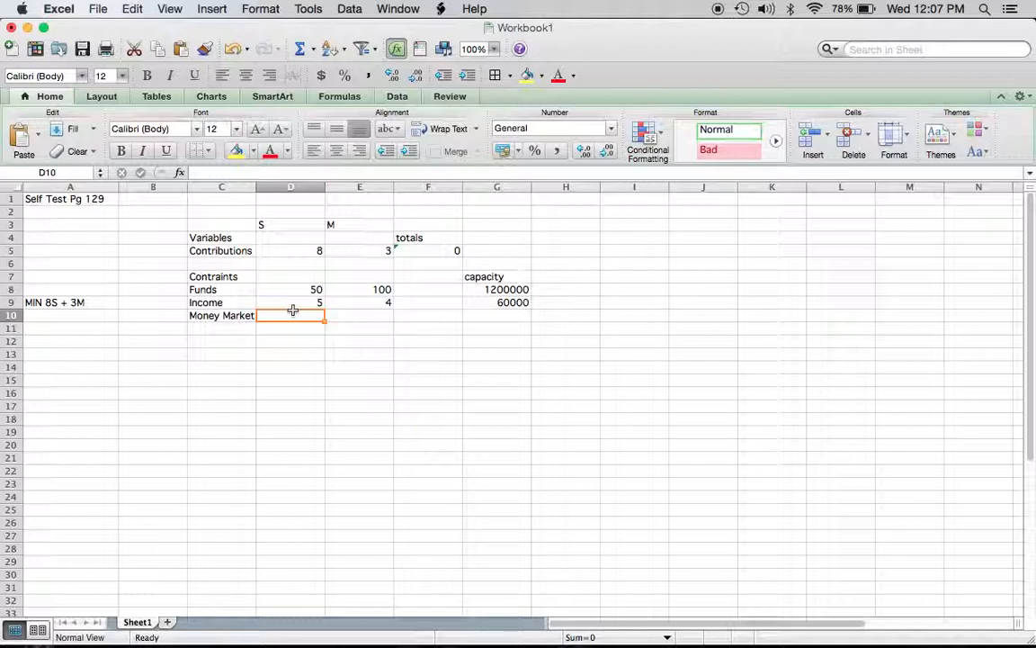
text(1)
key(BackSpace)
key(Tab)
text(1)
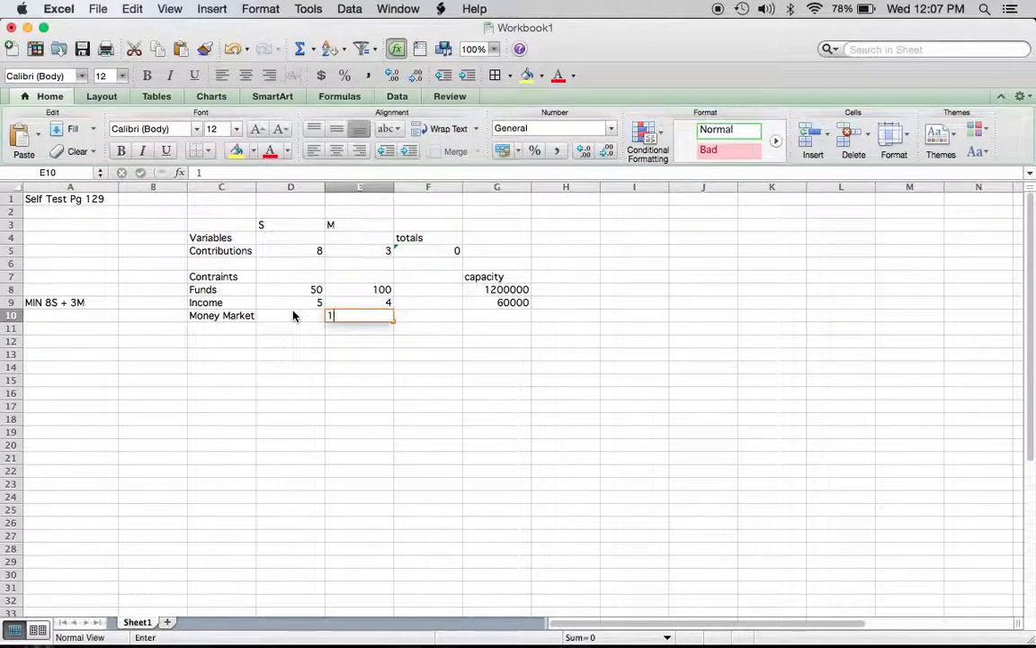
key(Tab)
key(Tab)
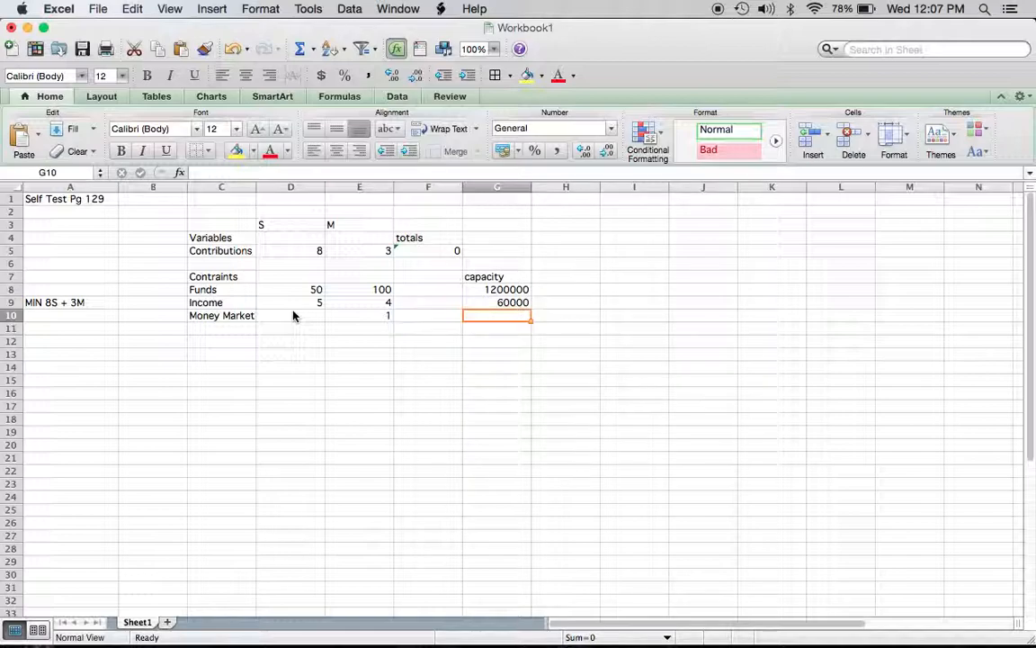
text(2000)
key(BackSpace)
key(BackSpace)
key(BackSpace)
key(BackSpace)
text(3000)
key(Tab)
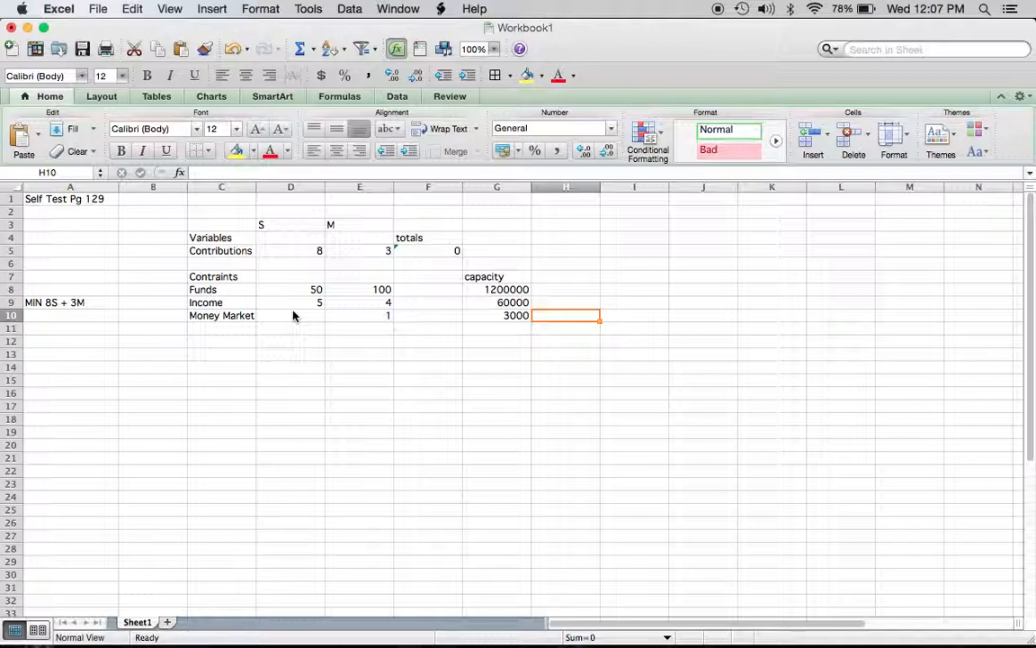
Step: Check the constraint signs in the textbook PDF in Adobe Reader, and return to Excel to enter < in H8 and > in H9 and H10
key(ctrl+Right)
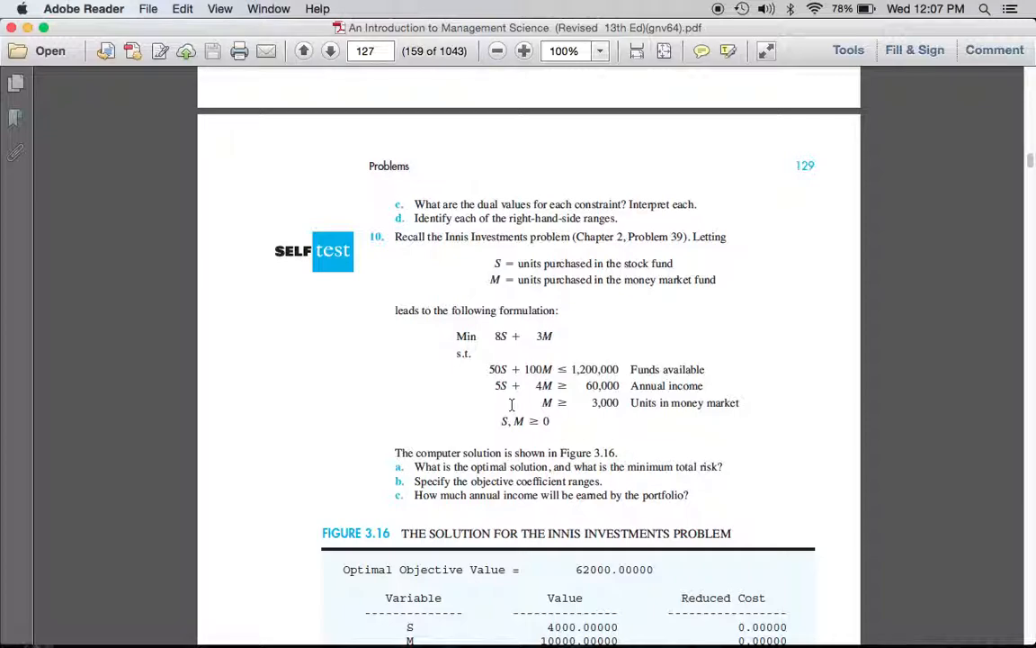
key(ctrl+Left)
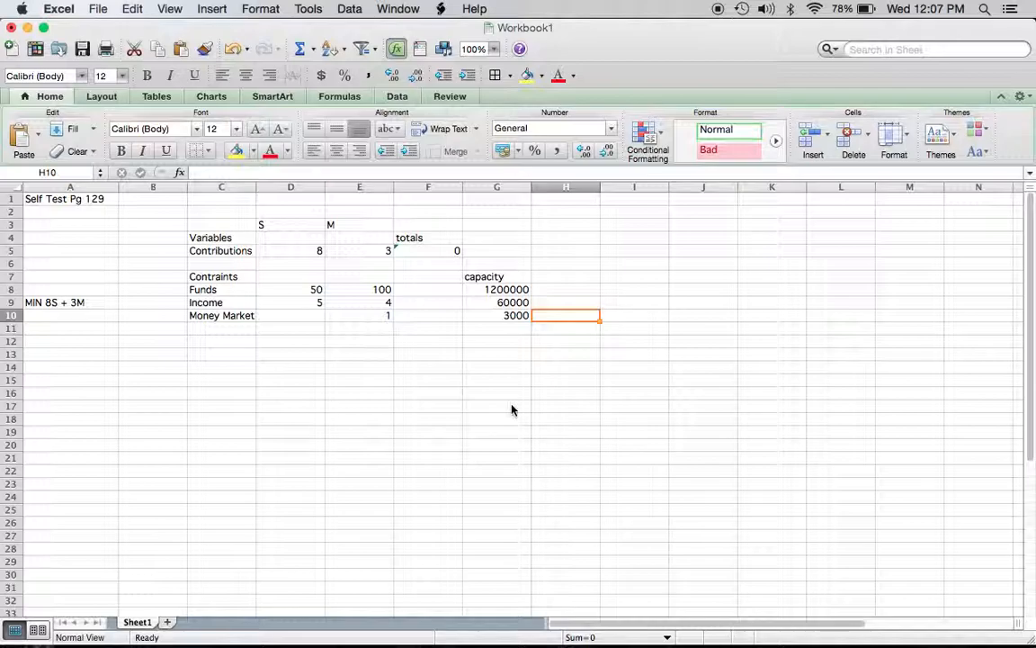
key(ctrl+Right)
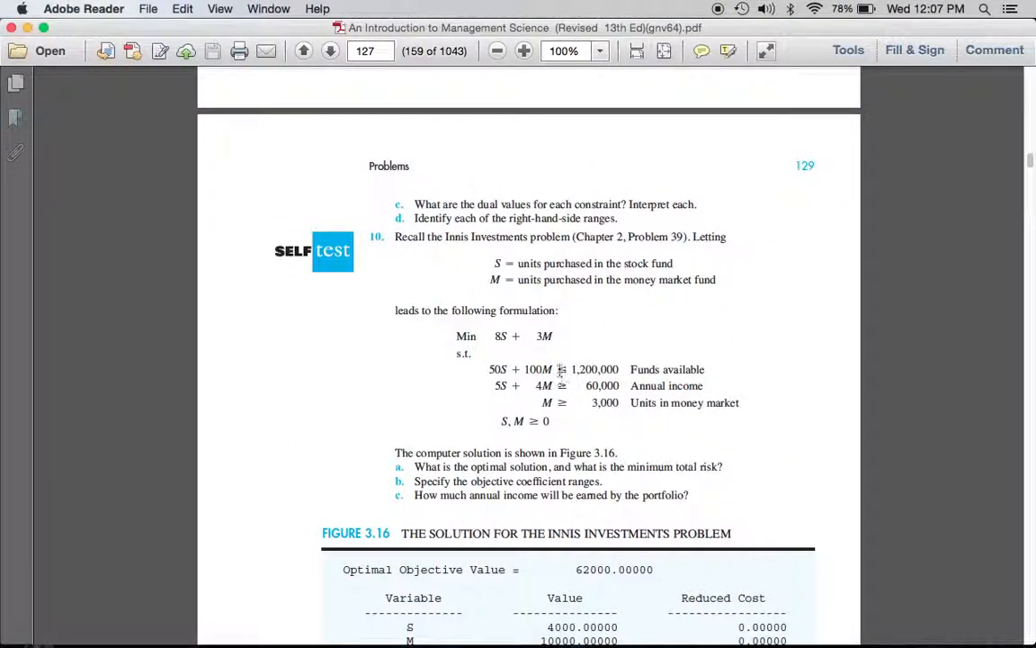
key(ctrl+Left)
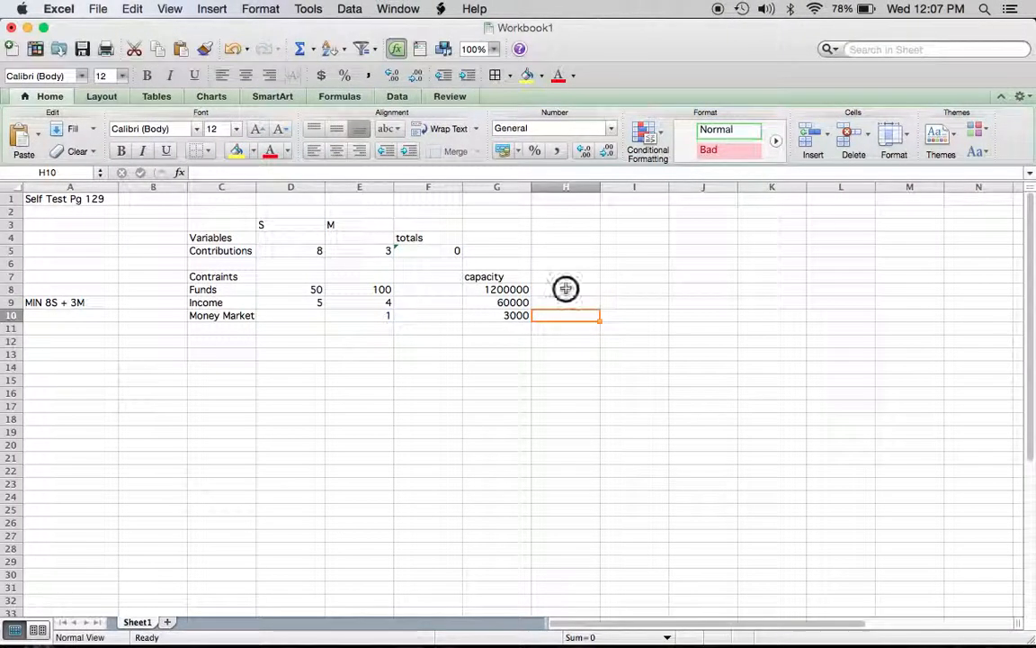
click(566, 288)
text(<)
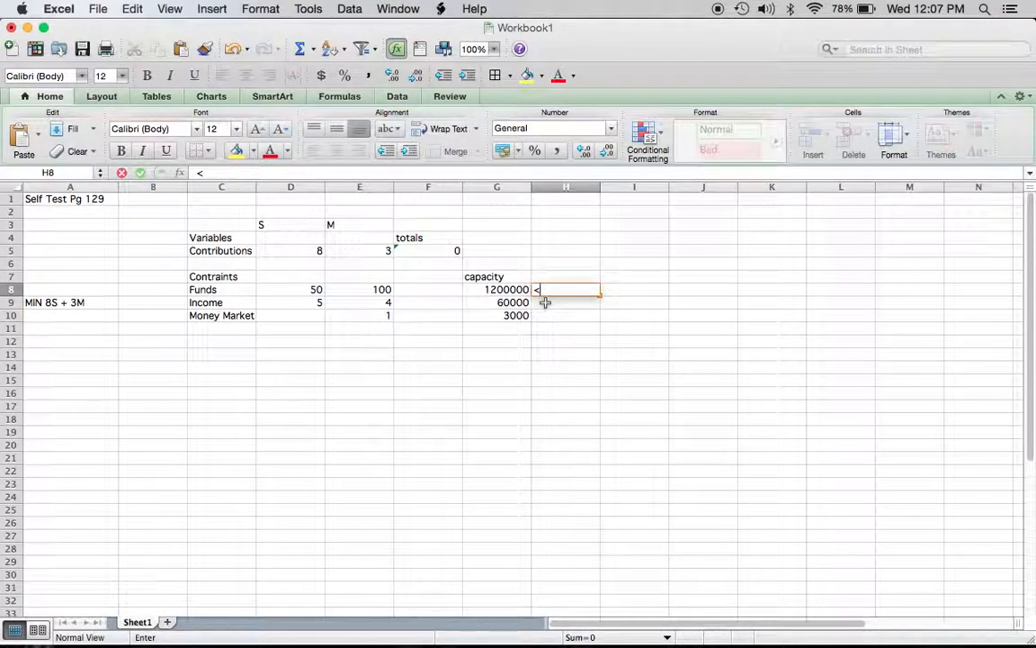
click(546, 304)
text(>)
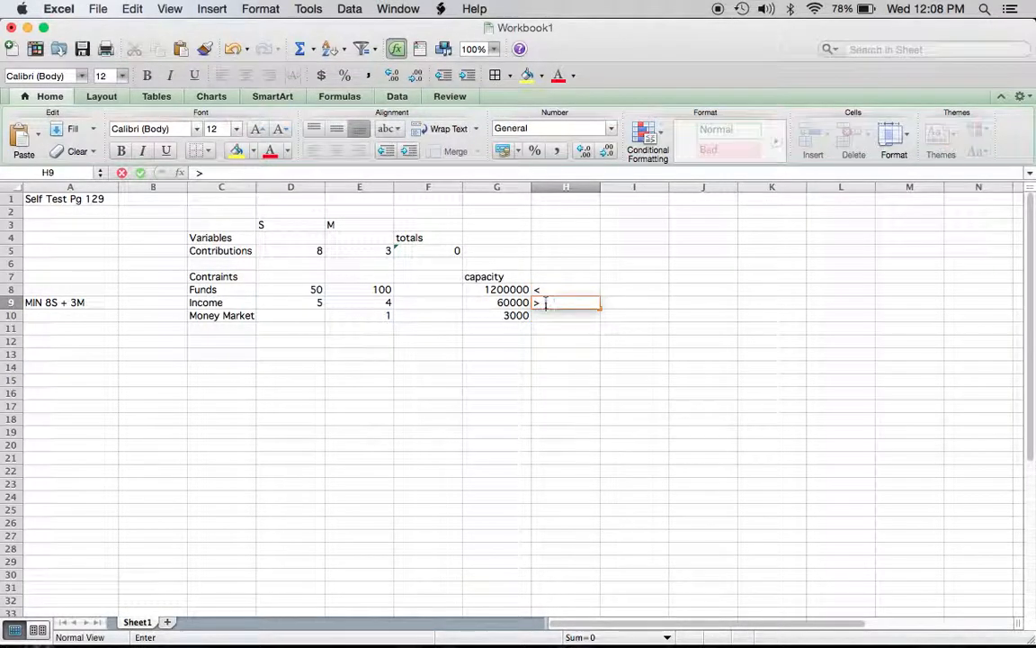
click(543, 316)
text(>)
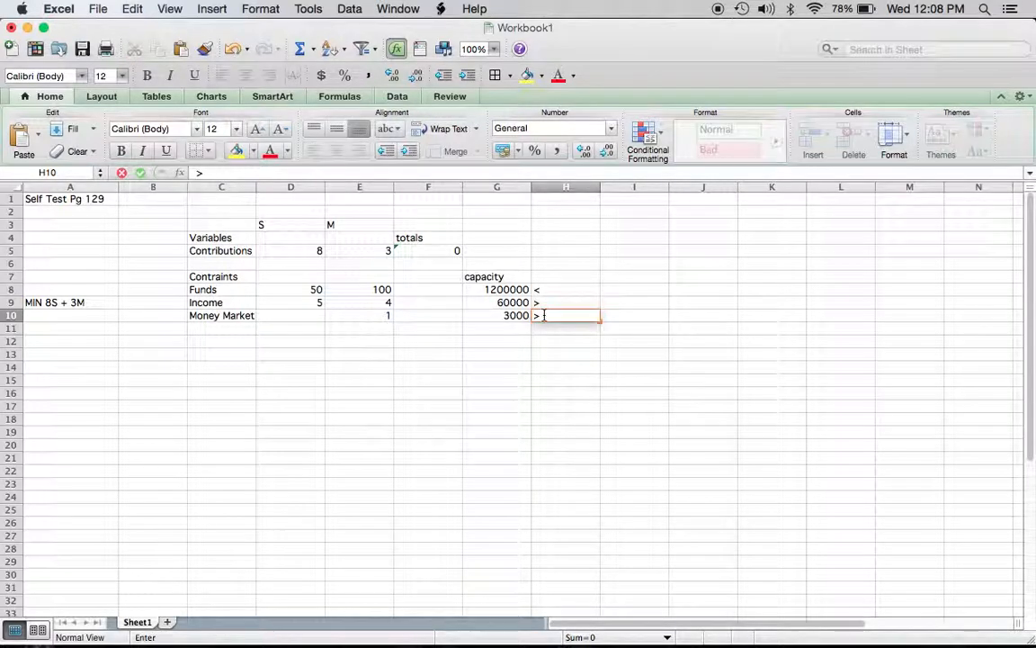
click(518, 358)
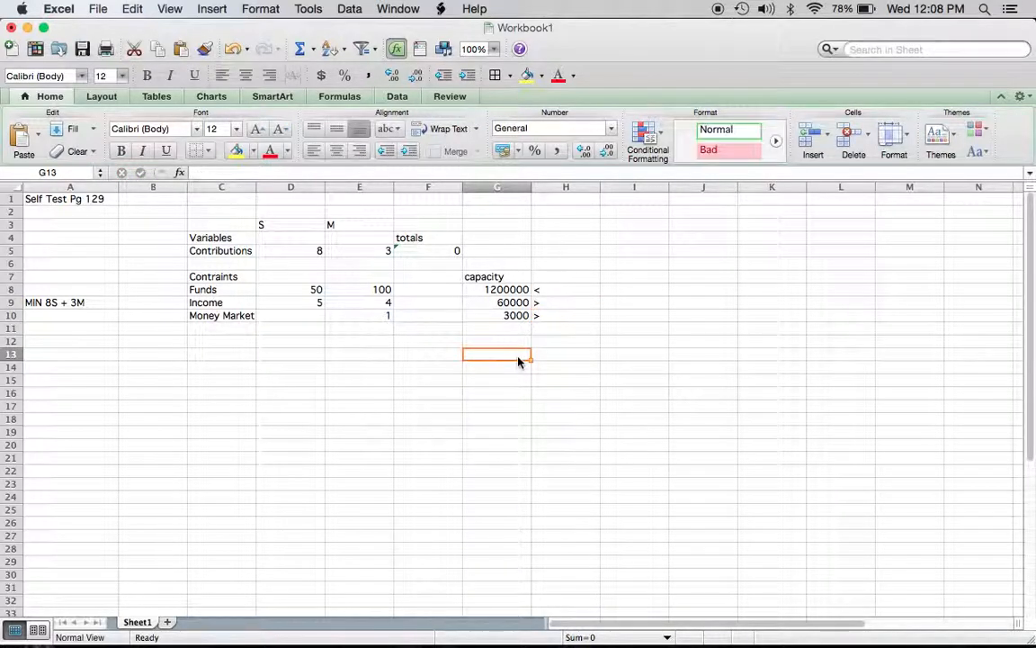
Step: Add the heading "Inequialities" in cell H3 for the column of constraint signs
click(559, 223)
text(In)
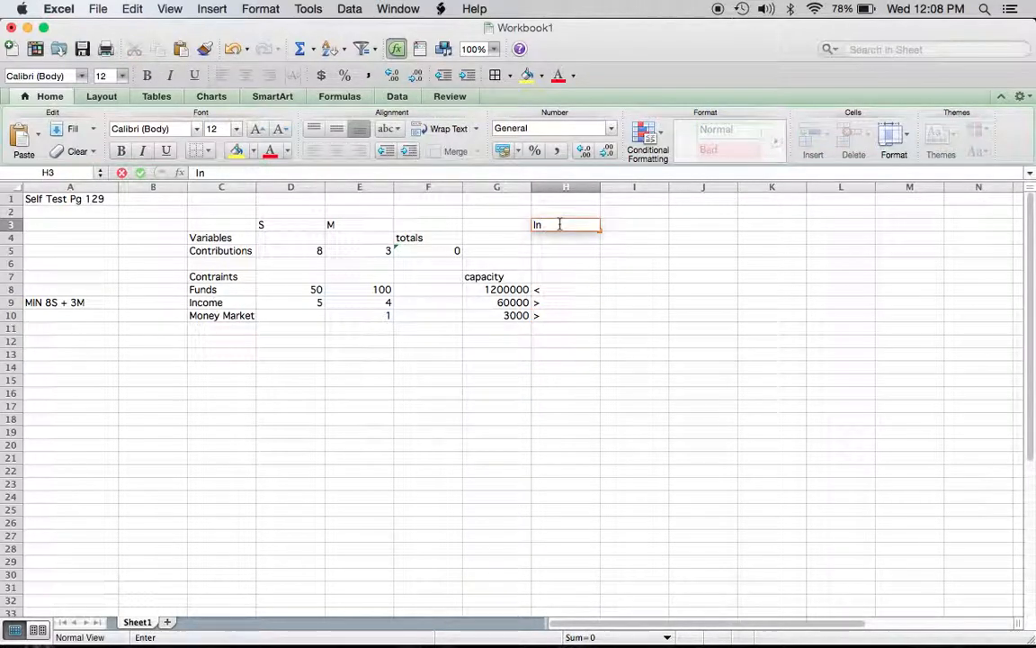
text(equialities)
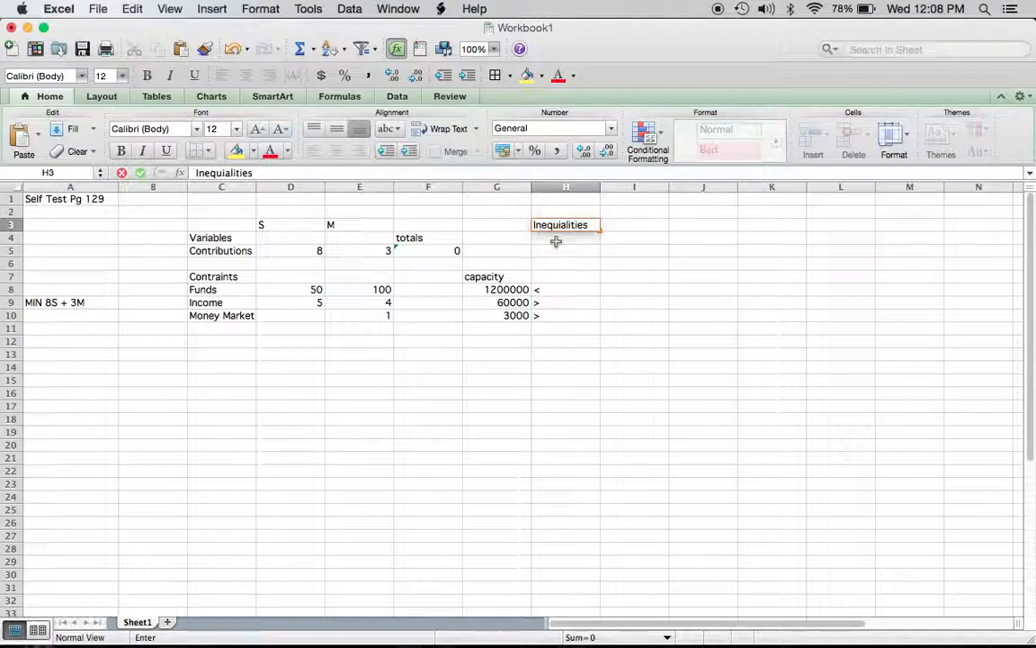
key(Return)
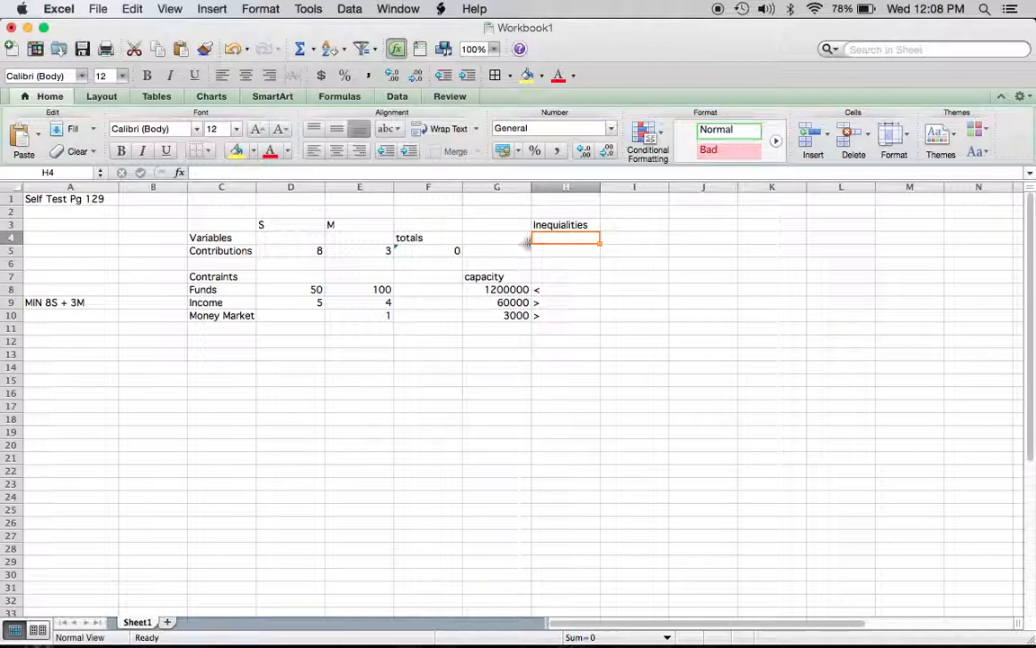
Step: Enter the Funds total formula =D8*D4+E8*E4 in cell F8
click(440, 289)
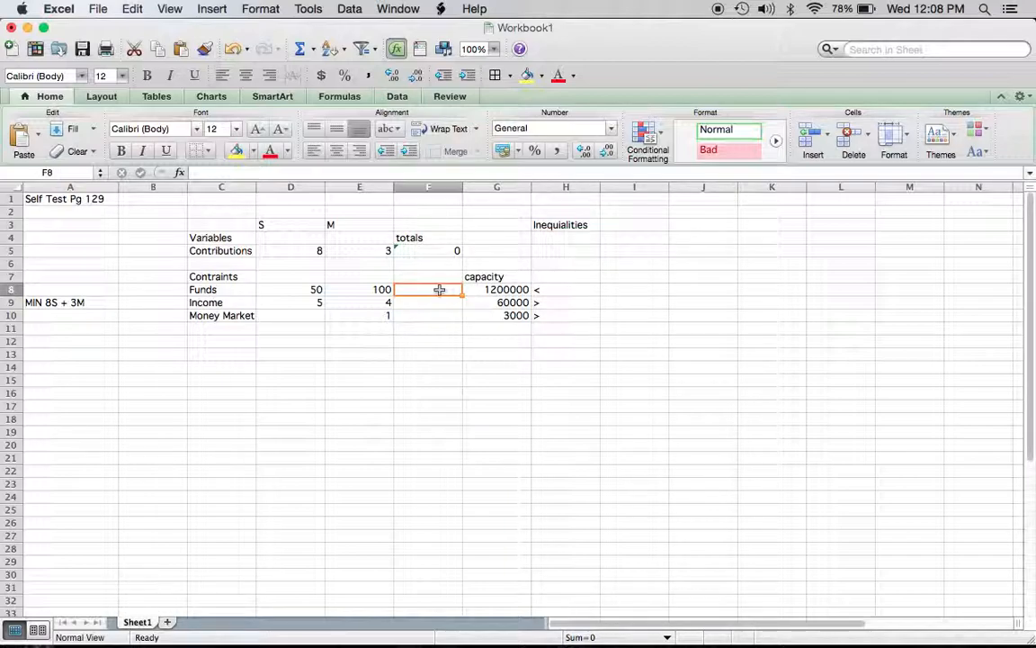
text(=)
click(311, 290)
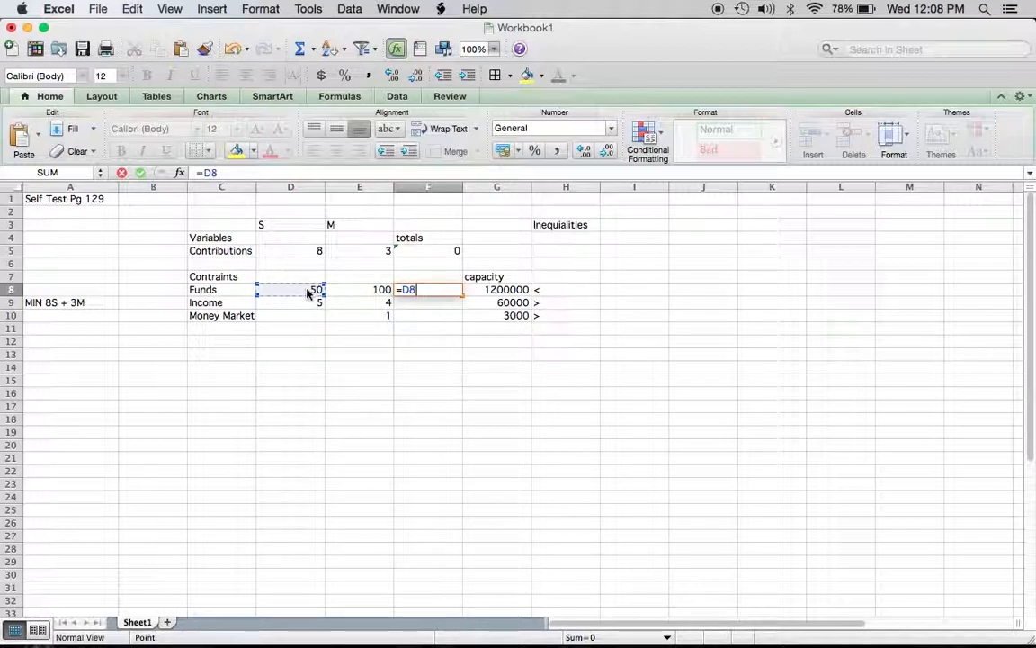
text(*)
click(294, 239)
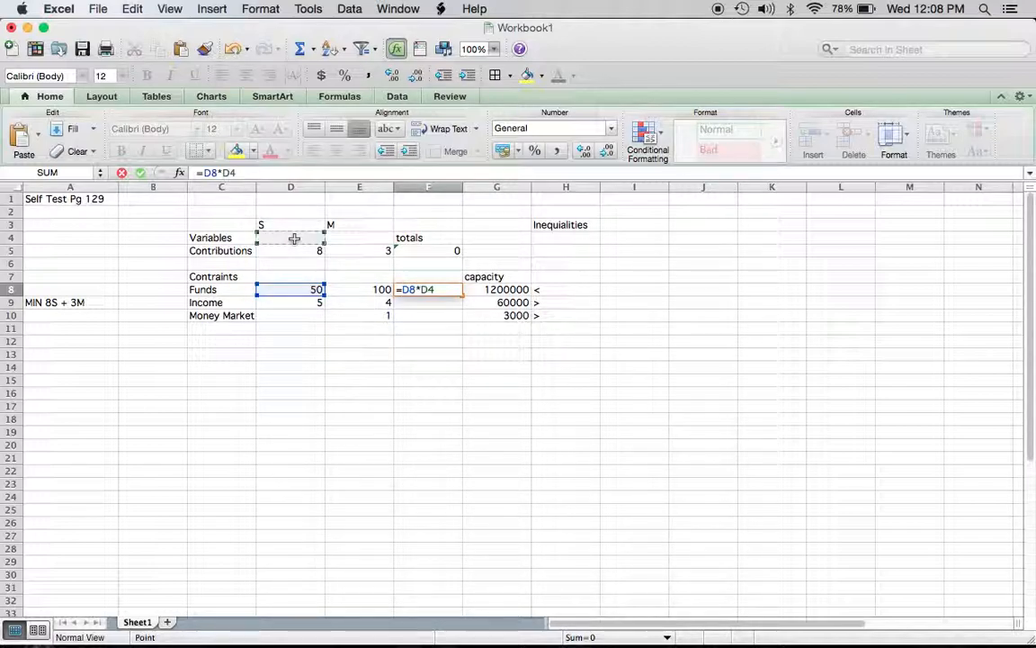
text(+)
click(357, 290)
text(*)
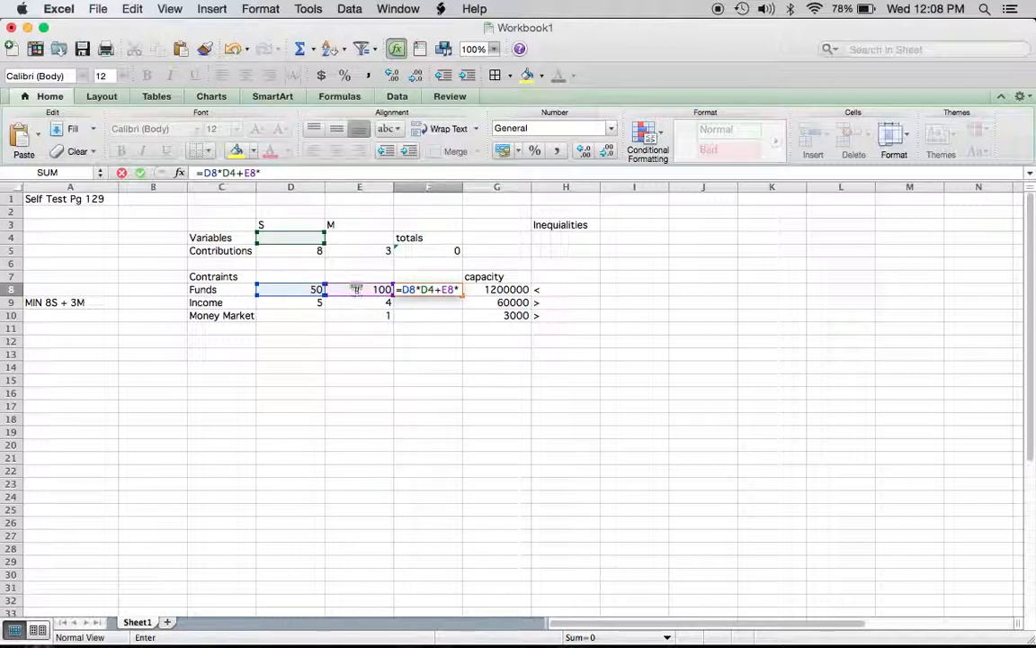
click(367, 236)
key(Return)
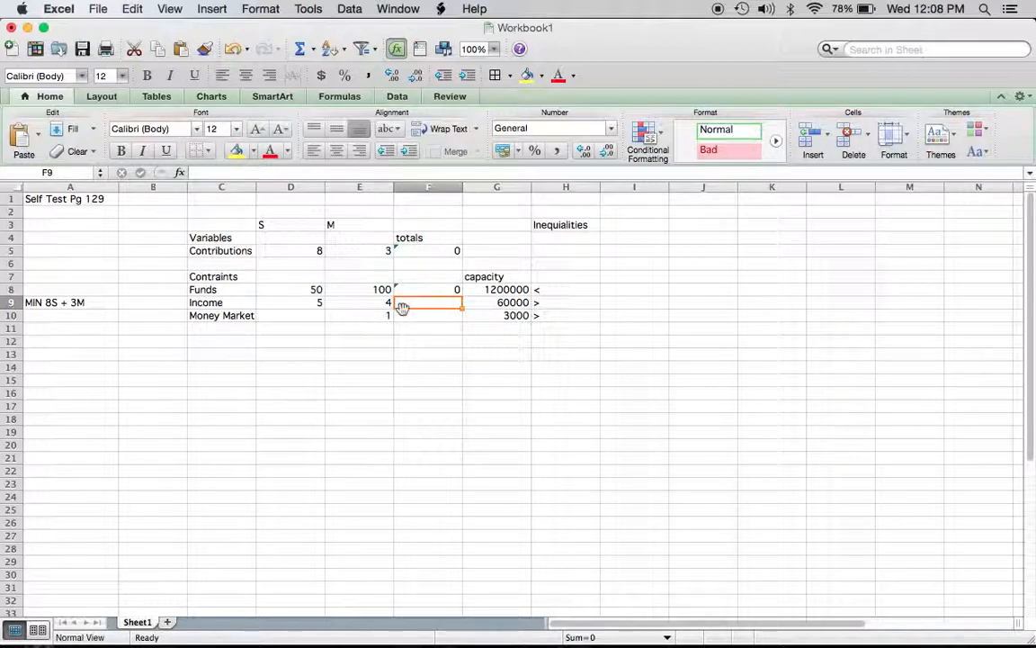
Step: Enter the Income total formula =D9*D4+E9*E4 in cell F9
text(=)
click(315, 303)
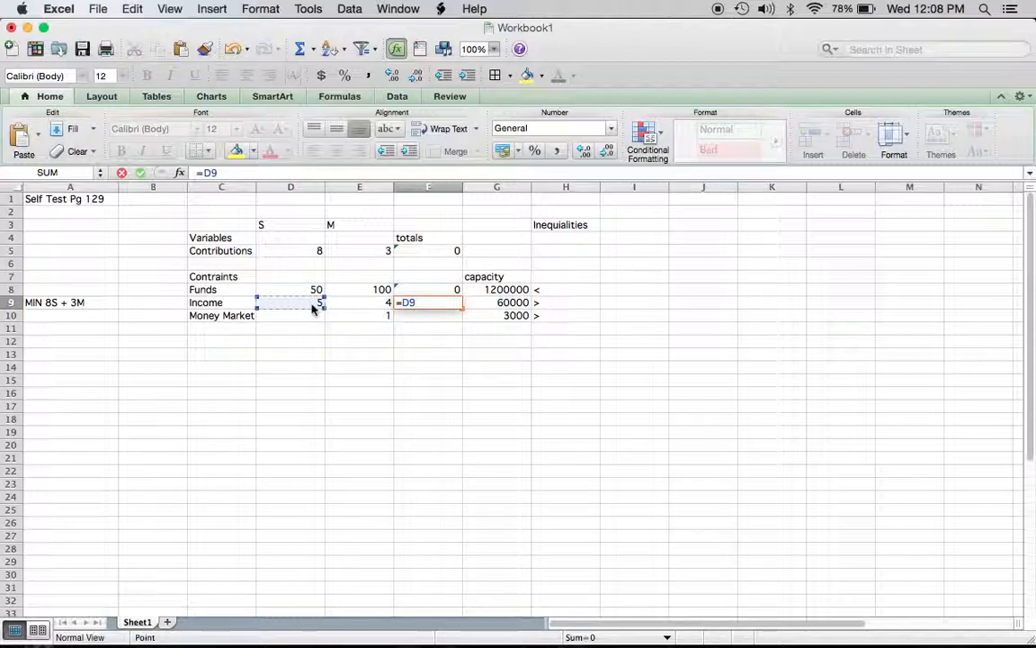
text(*)
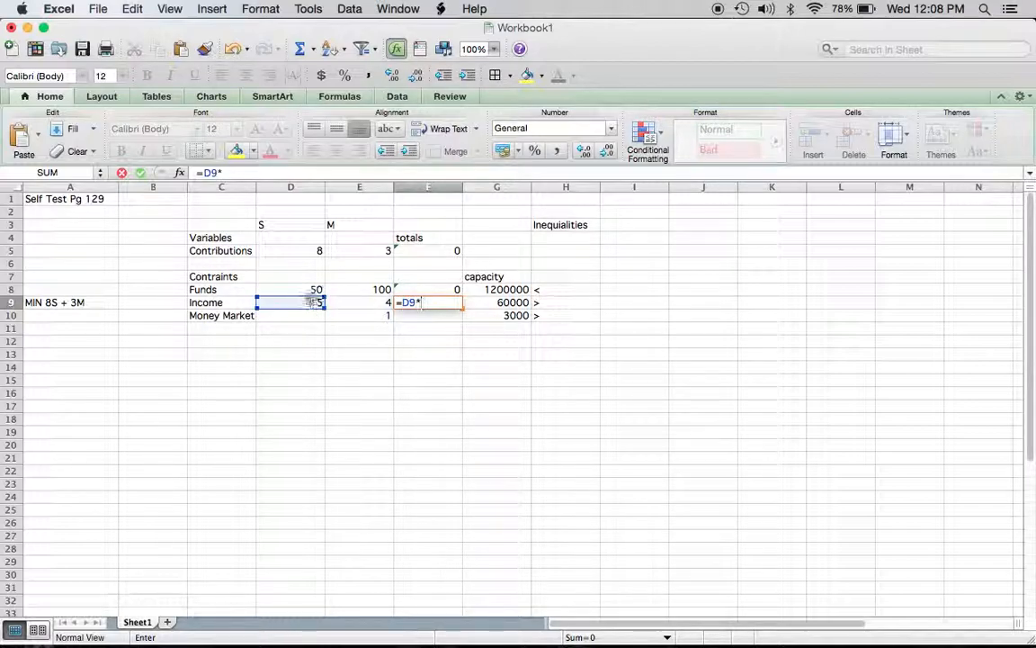
click(304, 239)
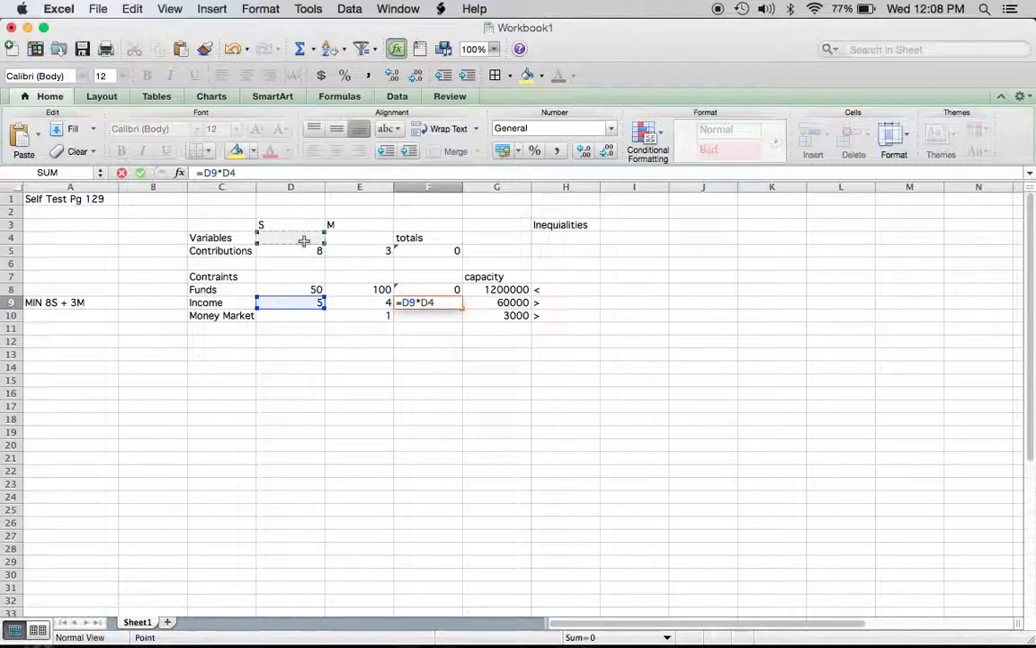
text(+)
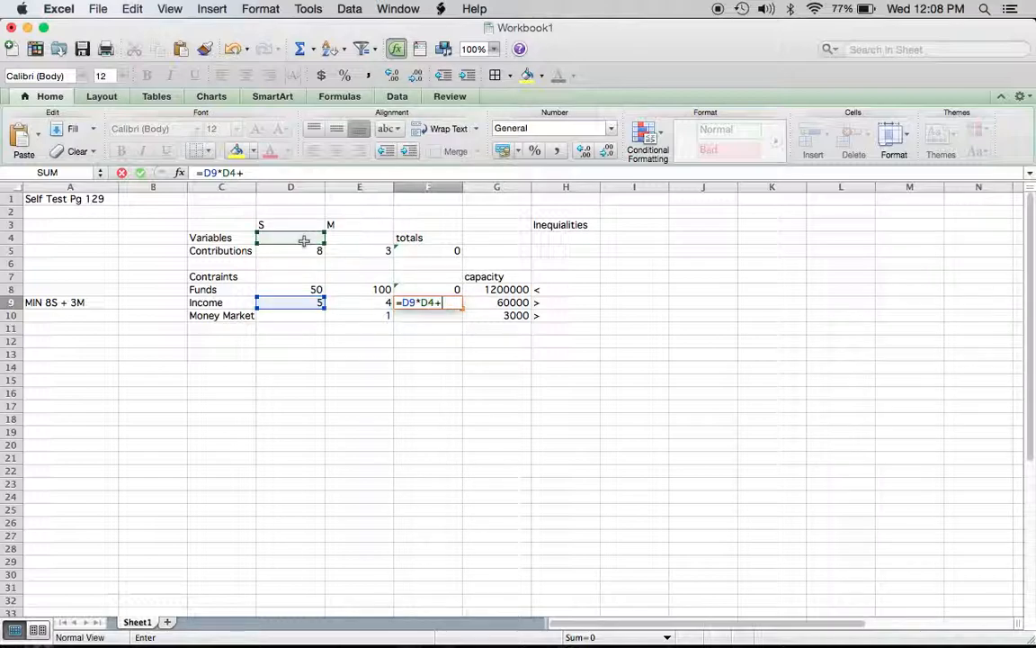
click(356, 304)
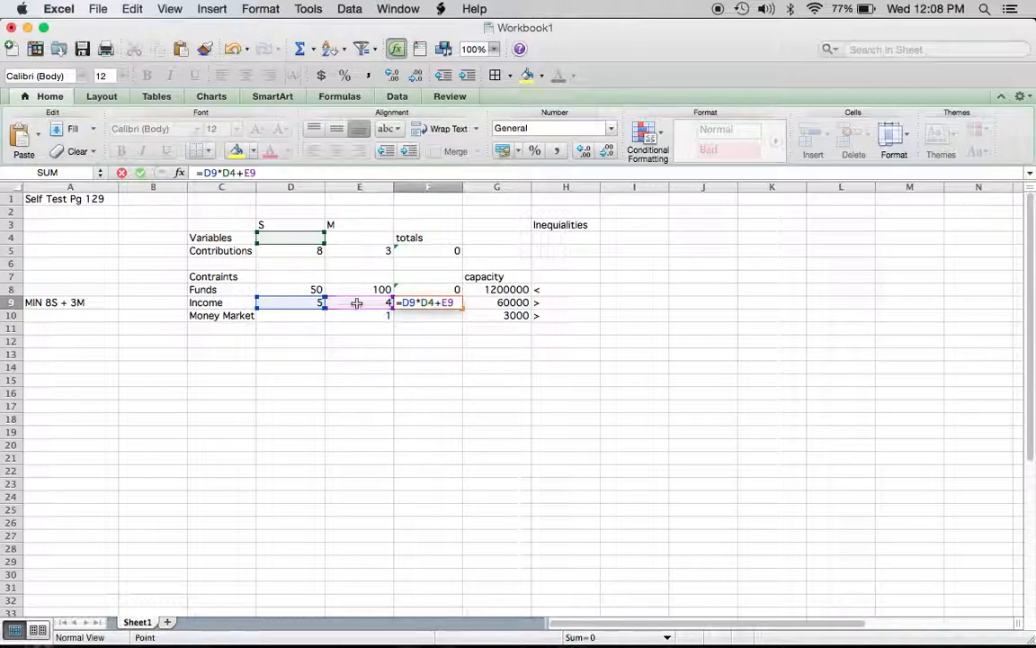
text(*)
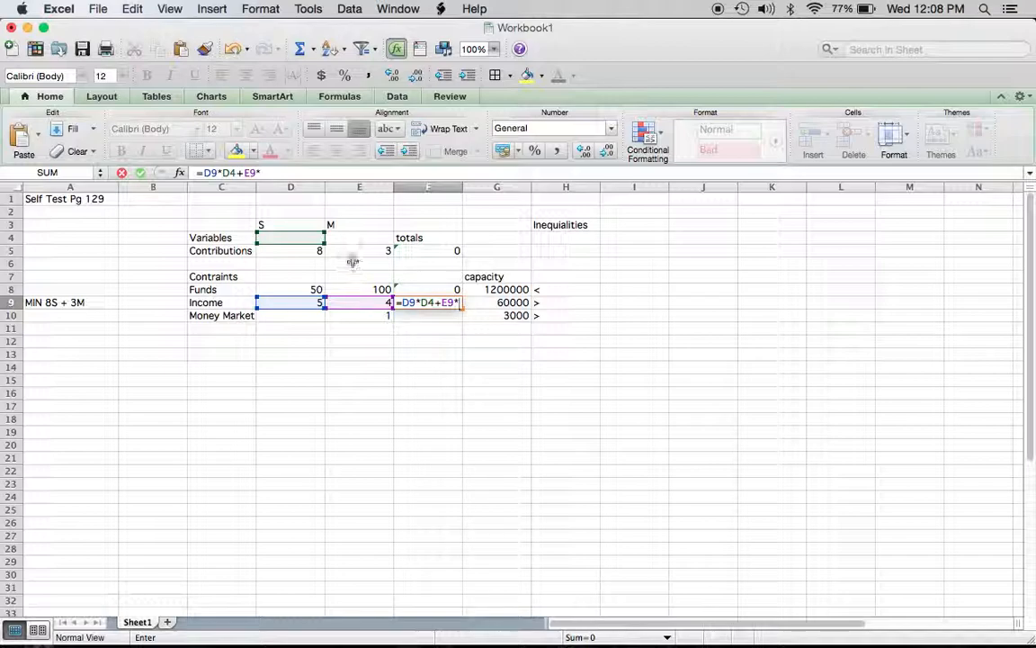
click(353, 234)
key(Return)
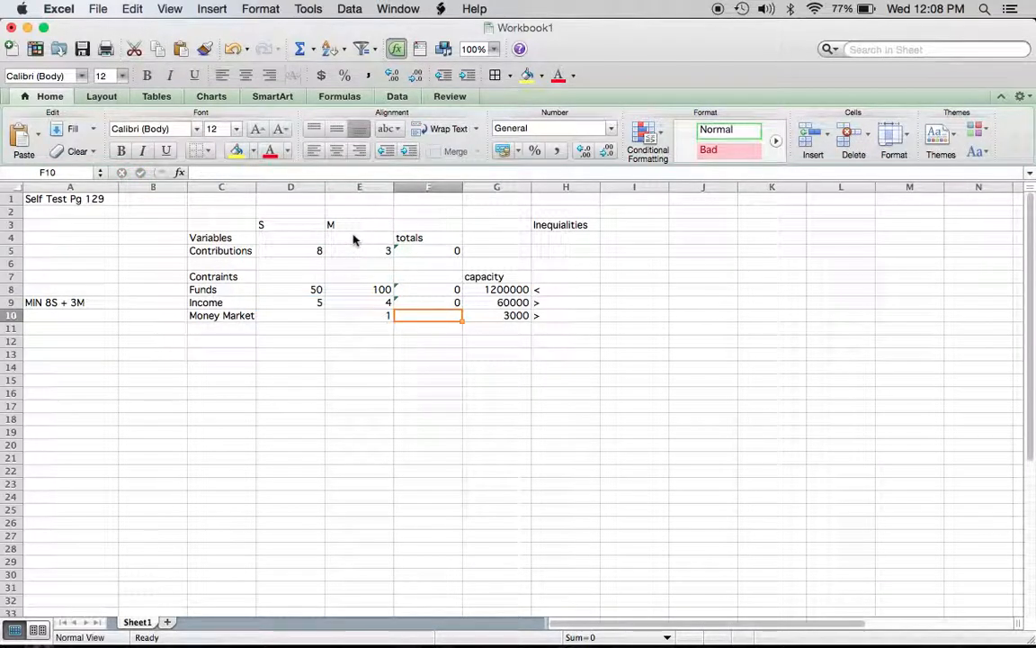
Step: Enter the Money Market total formula =D10*D4+E10*E4 in cell F10
text(=)
click(296, 316)
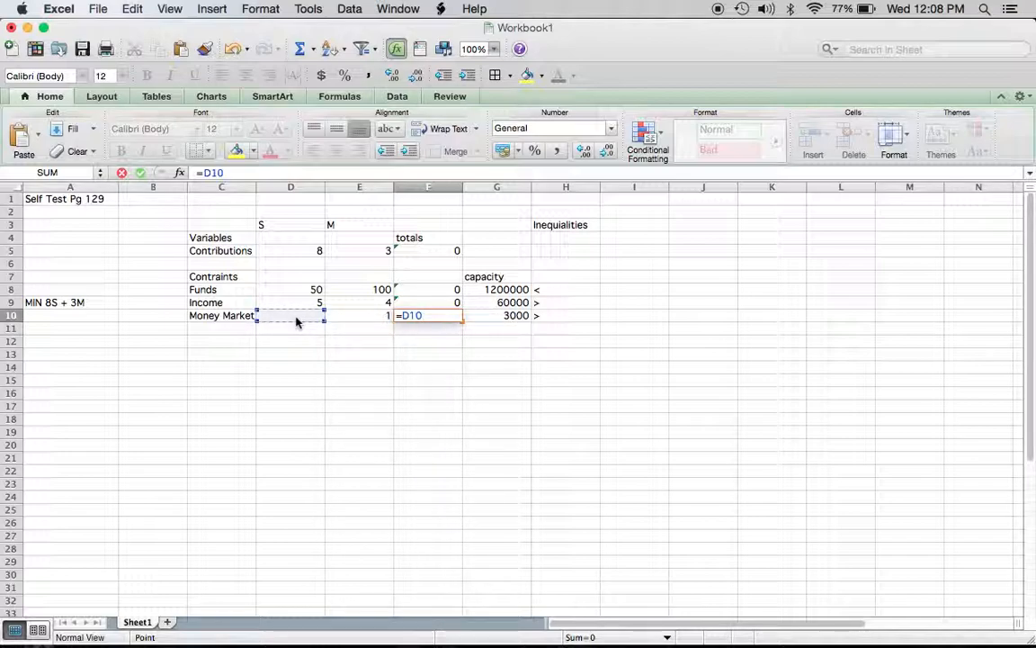
text(*)
click(289, 239)
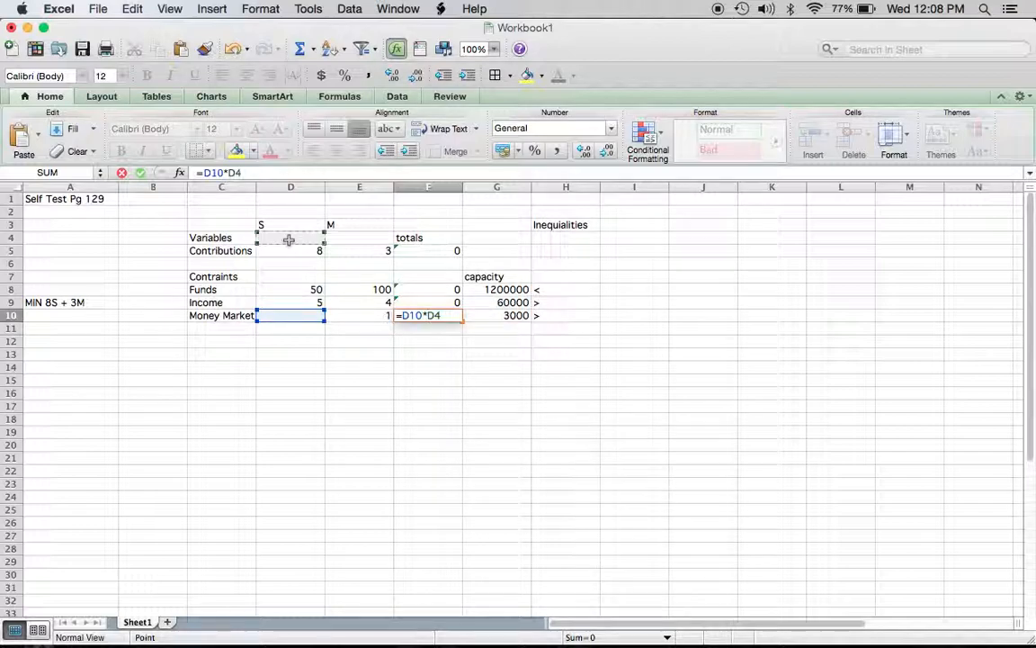
text(+)
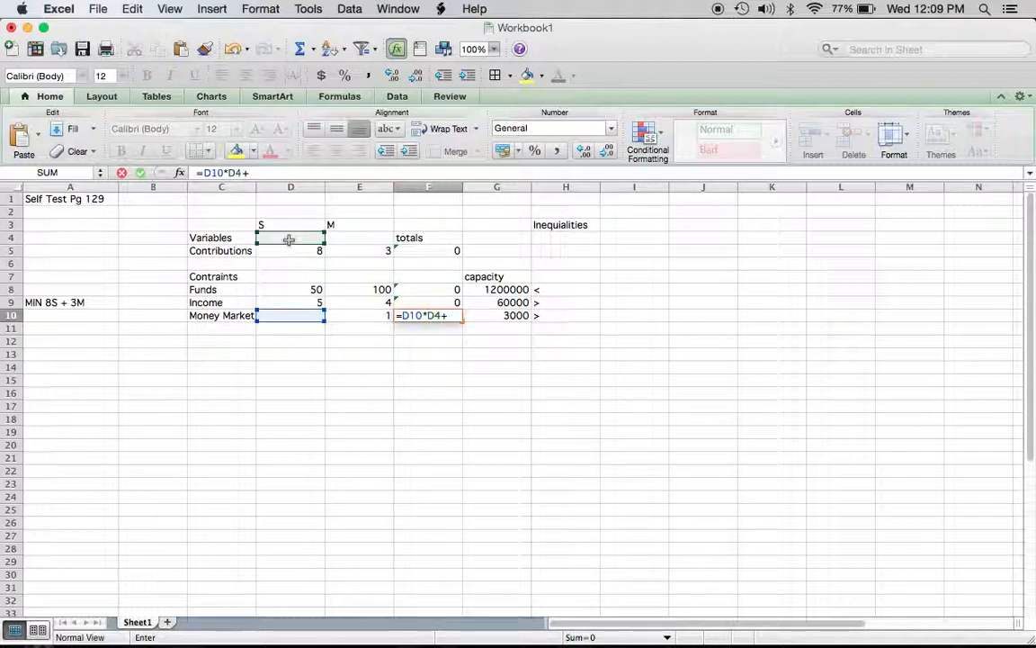
click(367, 316)
text(*)
click(368, 241)
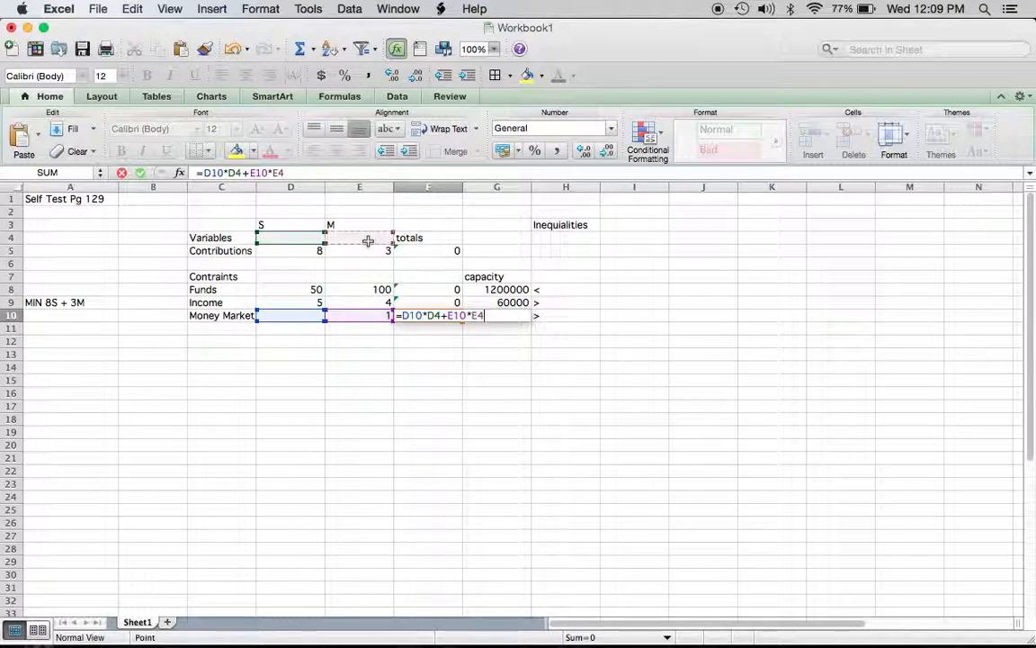
key(Return)
Step: Review the cell references in the Funds and Income total formulas in F8 and F9, leaving both formulas unedited
double_click(423, 290)
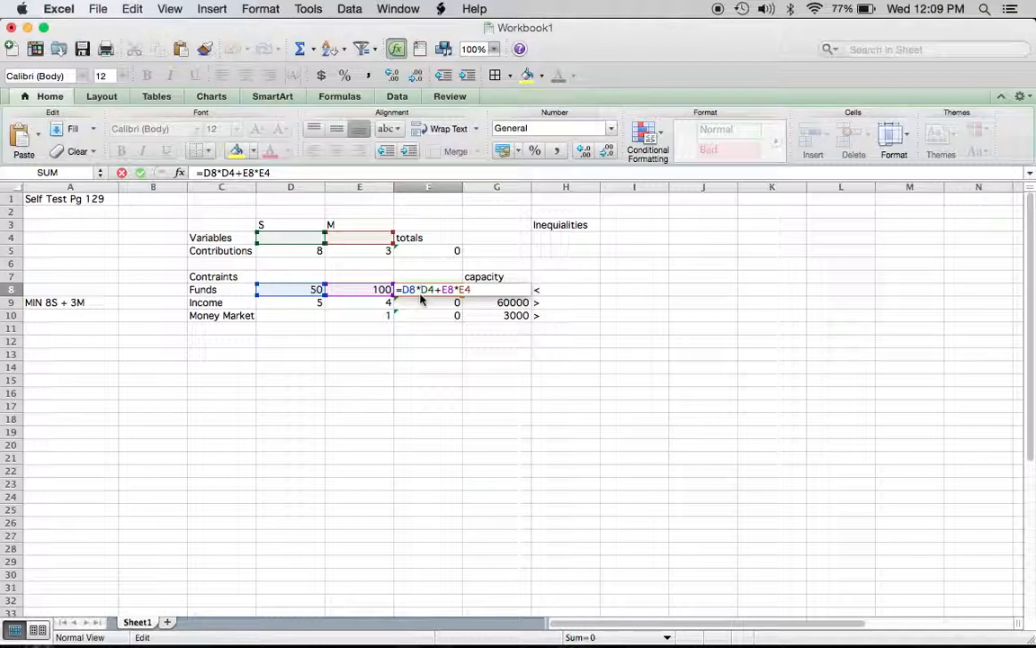
key(Escape)
double_click(419, 303)
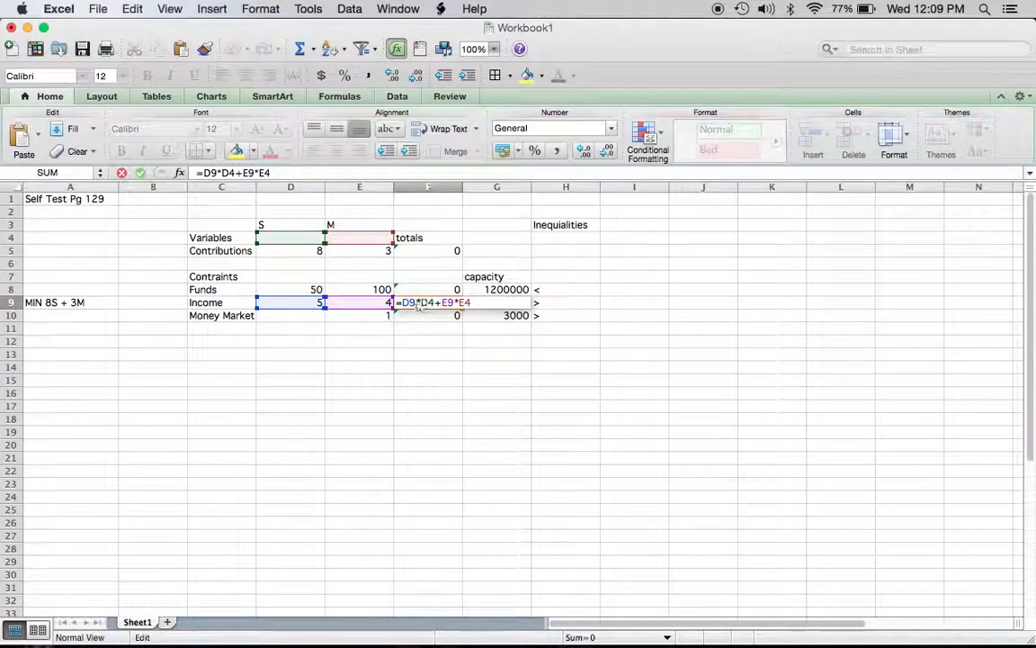
key(Escape)
Step: Remove the empty S term from the Money Market total in F10 so that the formula is =E10*E4
double_click(431, 316)
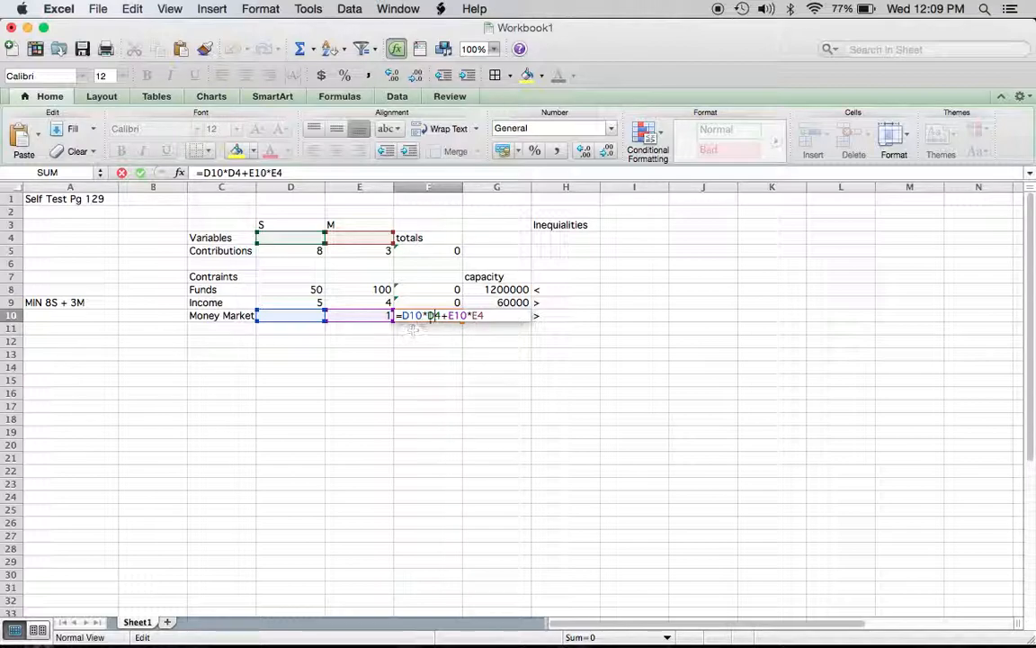
key(BackSpace)
key(BackSpace)
key(BackSpace)
key(BackSpace)
key(BackSpace)
key(BackSpace)
key(BackSpace)
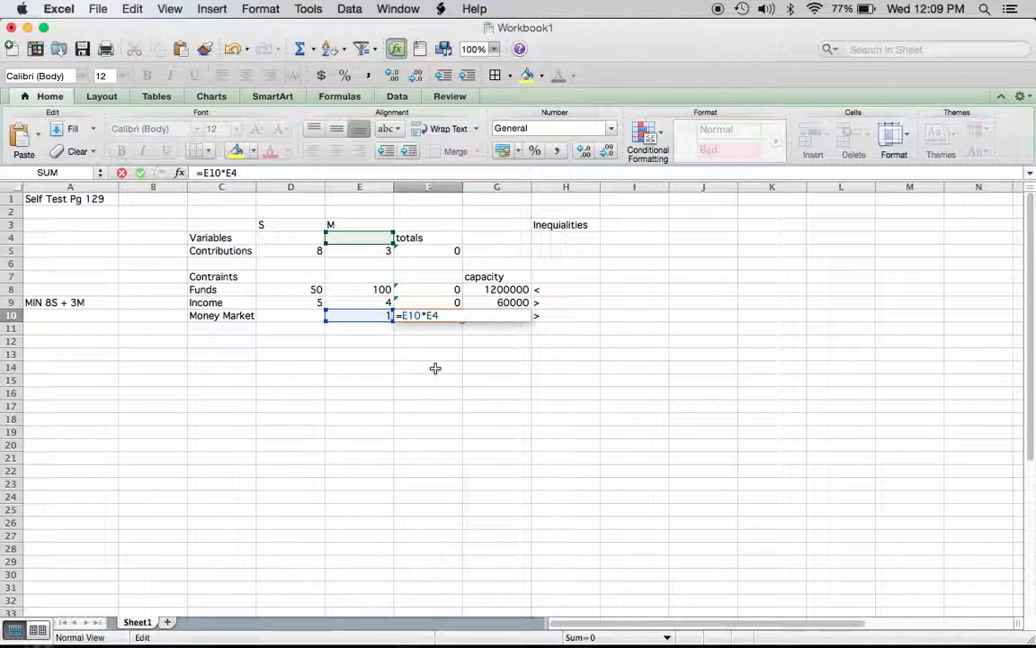
key(Return)
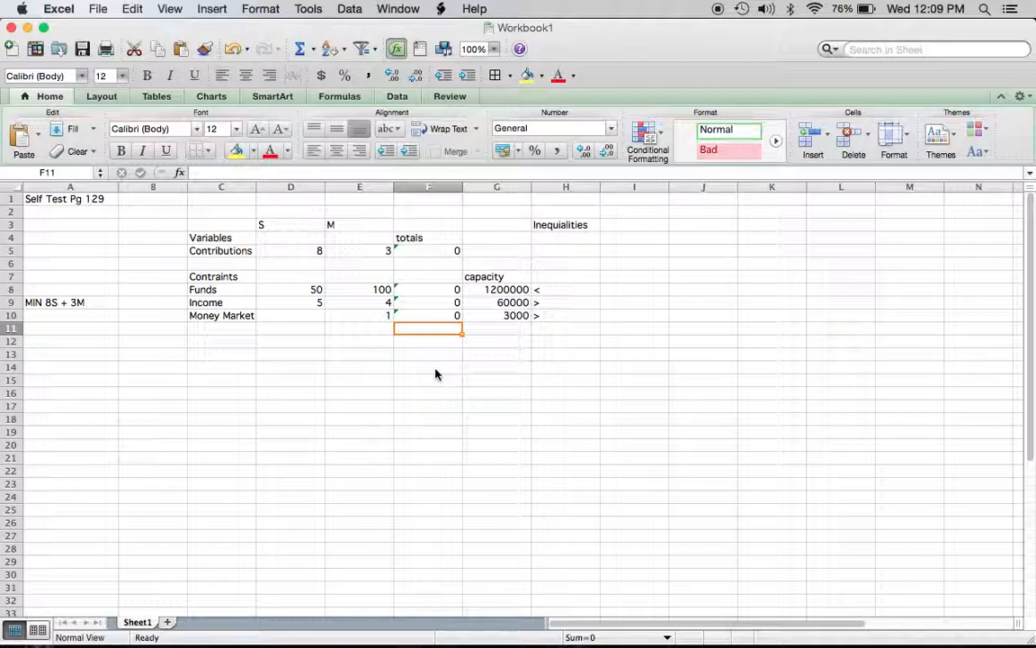
Step: Open Solver and set the objective to the contributions total in F5, with Min as the goal
click(395, 98)
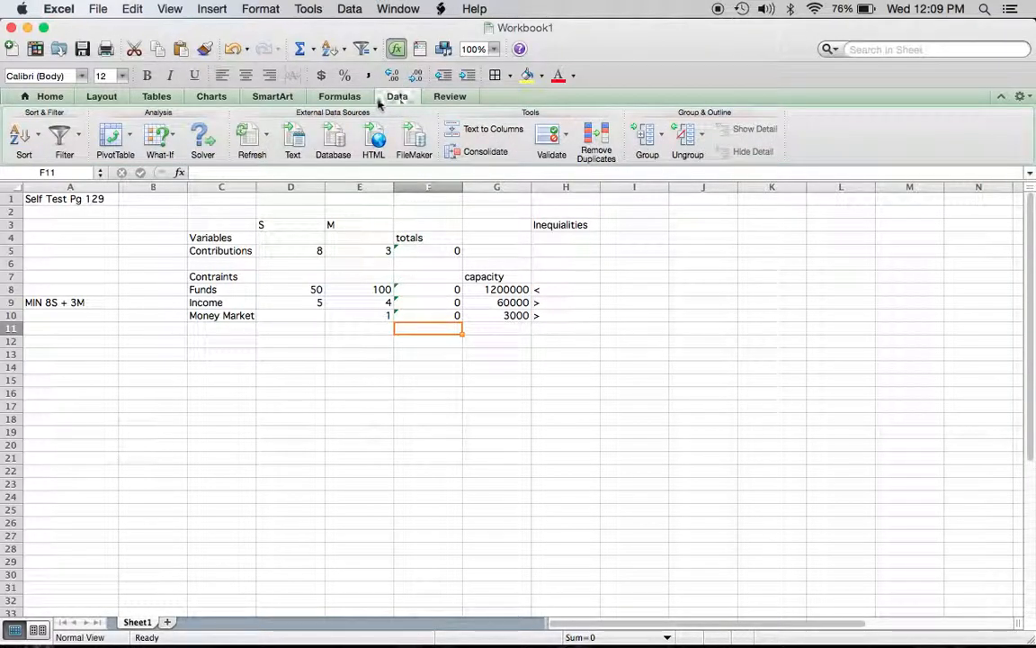
click(204, 135)
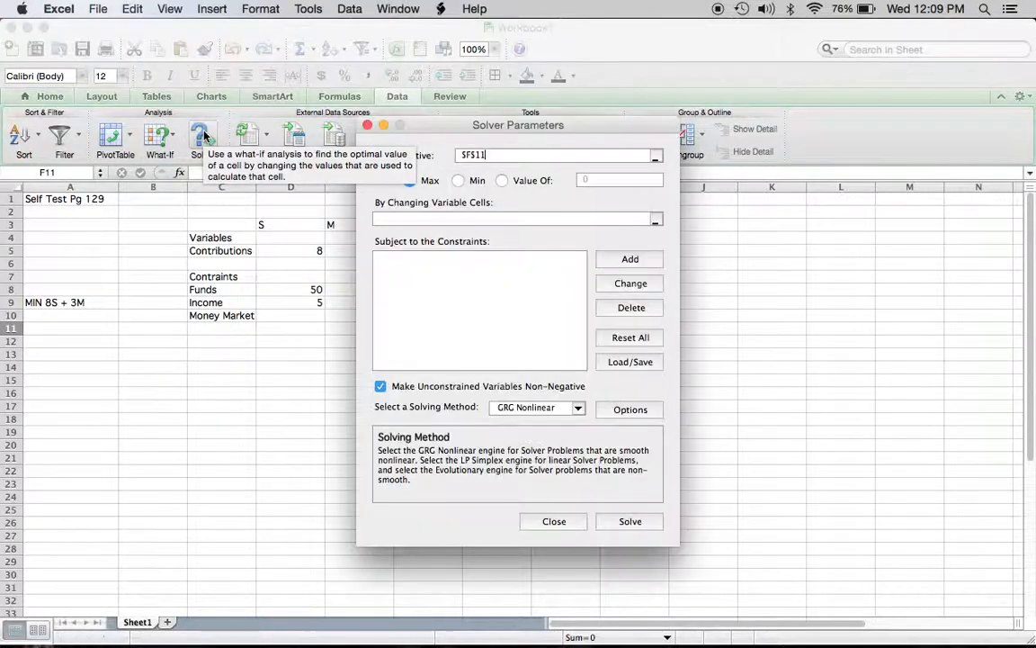
drag(508, 125, 789, 77)
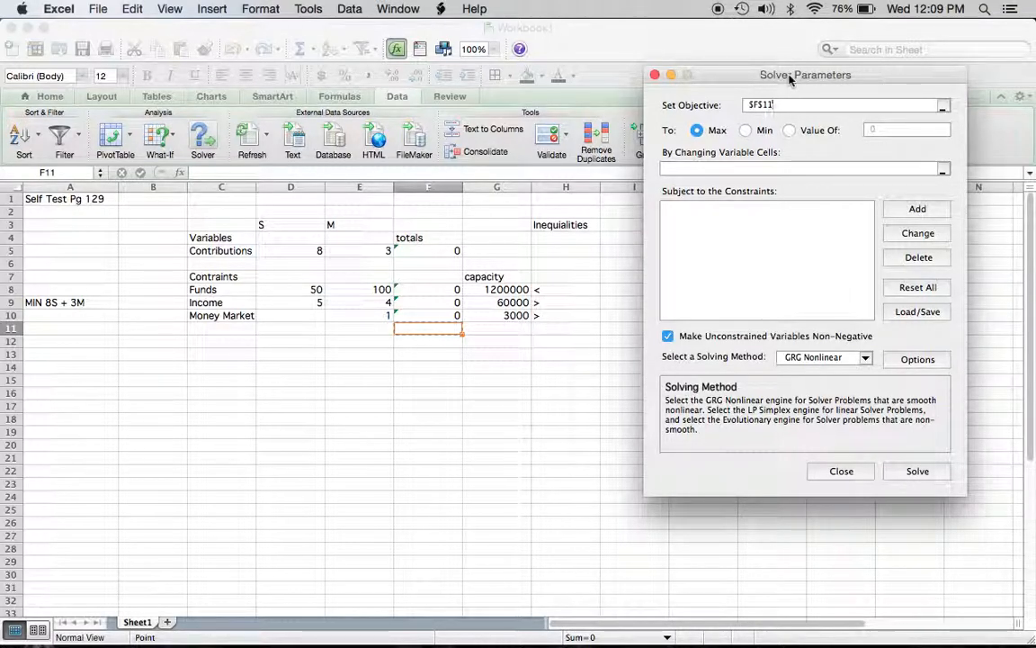
click(791, 108)
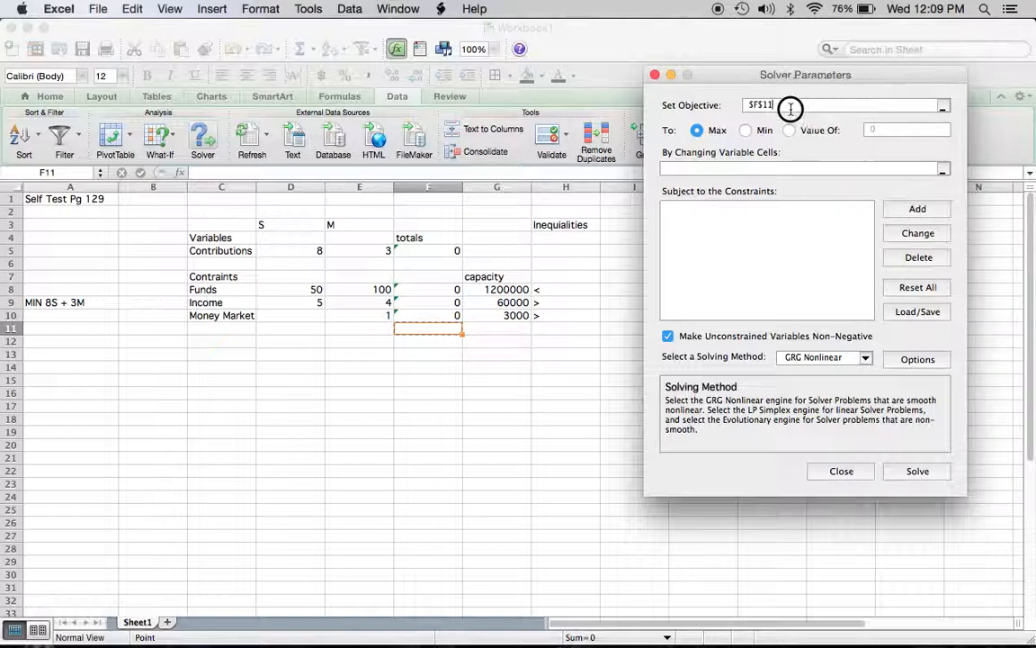
drag(791, 108, 734, 106)
key(BackSpace)
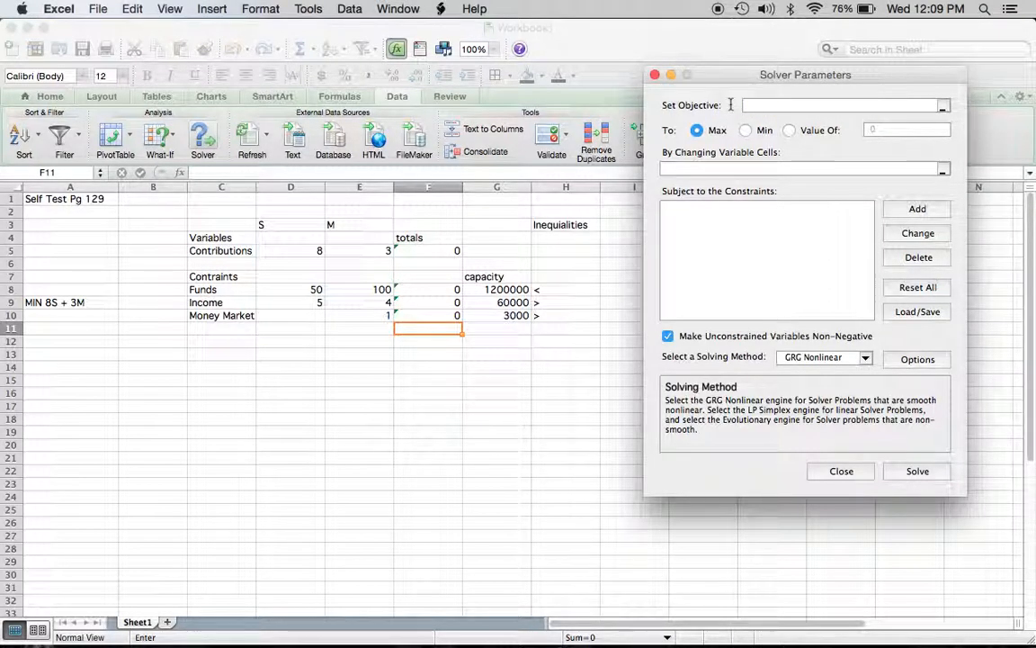
click(420, 254)
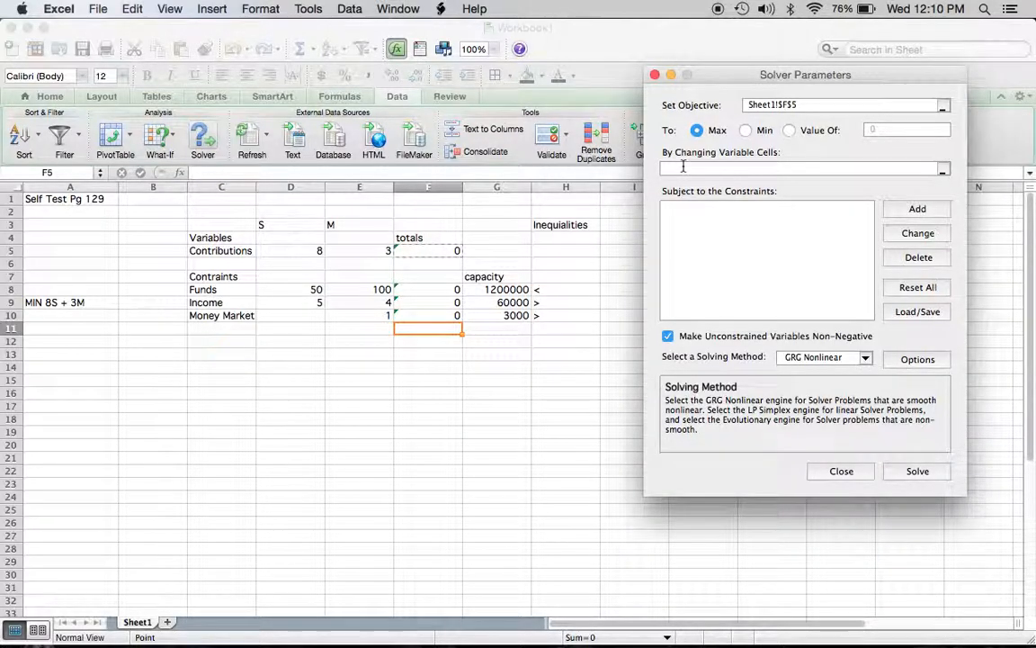
click(746, 130)
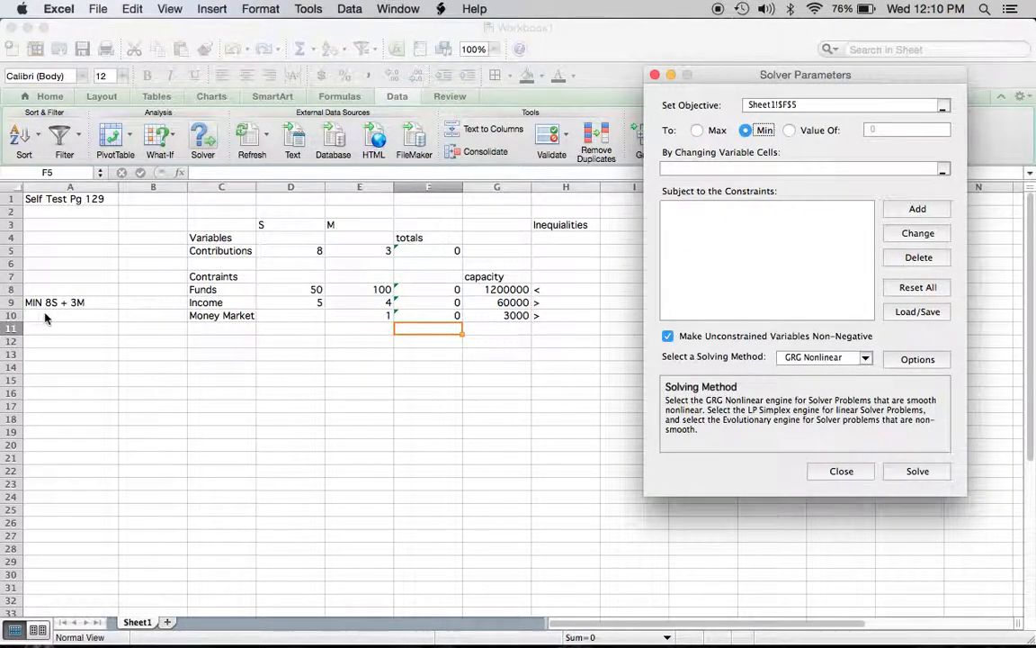
Step: Set Solver's changing variable cells to D4:E4, the S and M variables
click(711, 170)
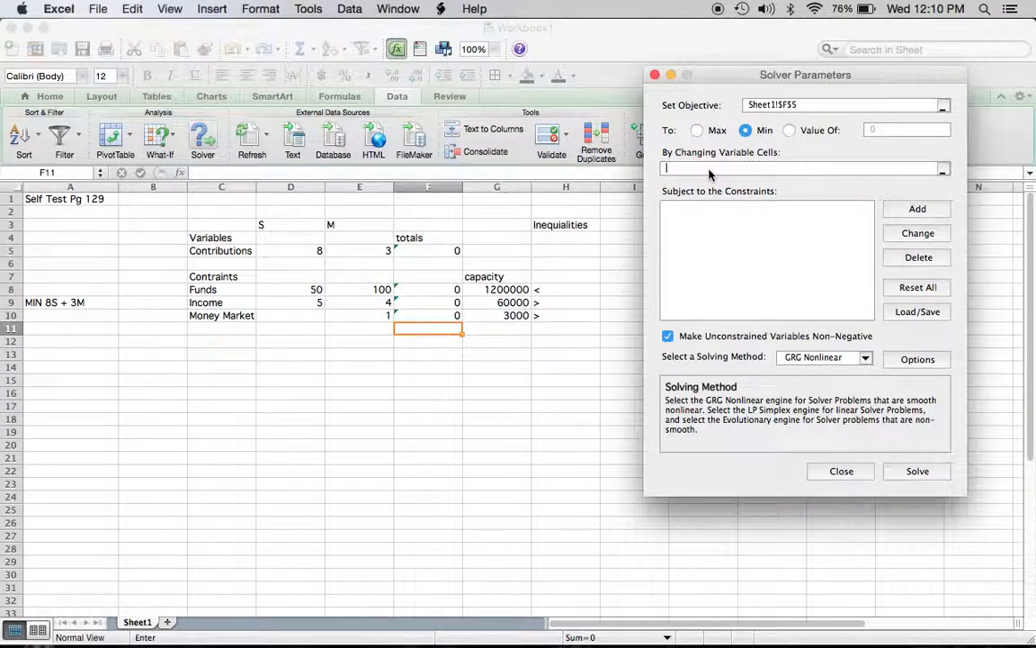
click(294, 240)
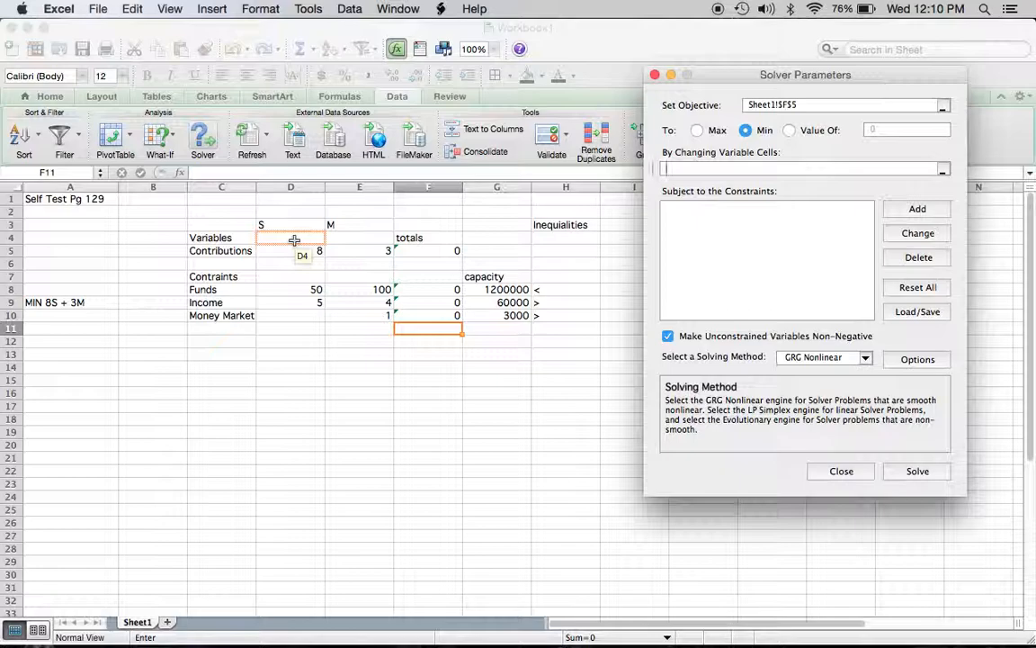
drag(294, 241, 349, 235)
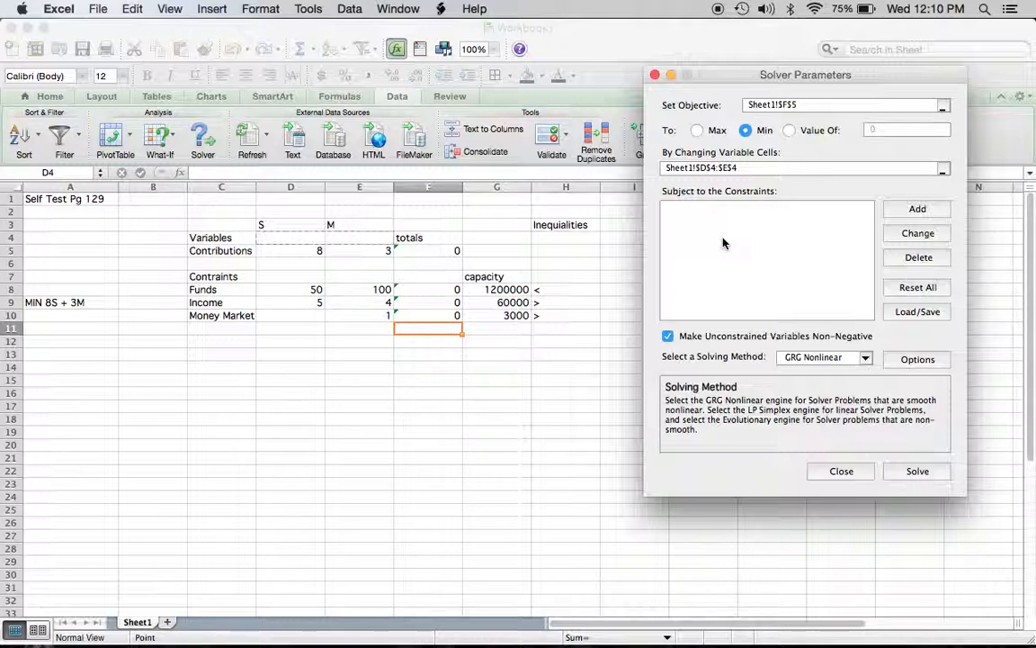
Step: Add the Funds constraint to Solver, requiring the total in F8 to be <= the capacity in G8
click(910, 211)
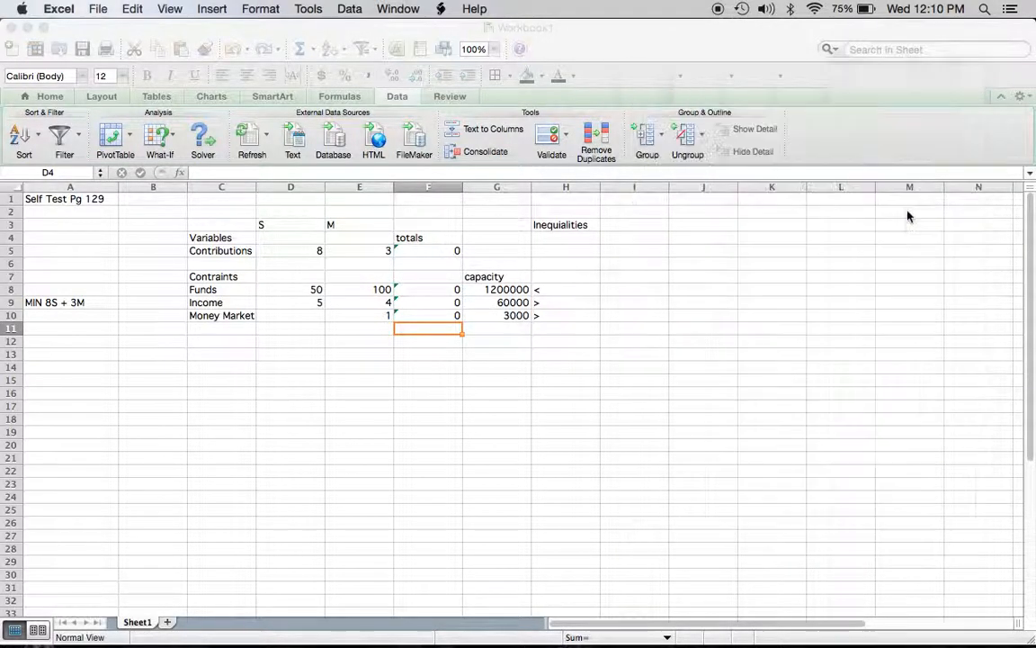
drag(556, 289, 721, 245)
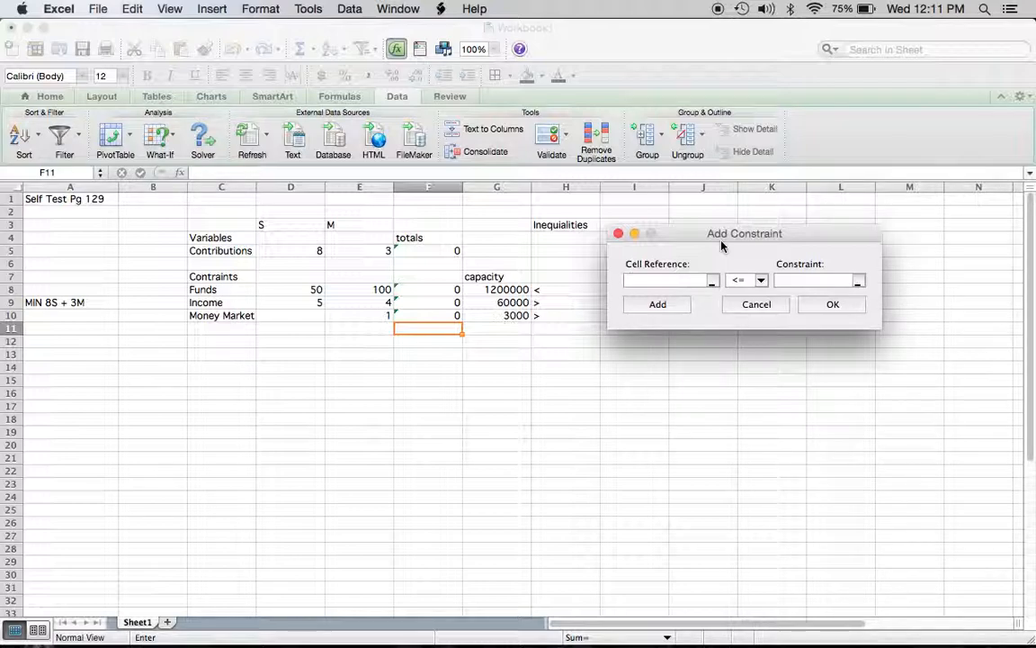
drag(721, 244, 382, 196)
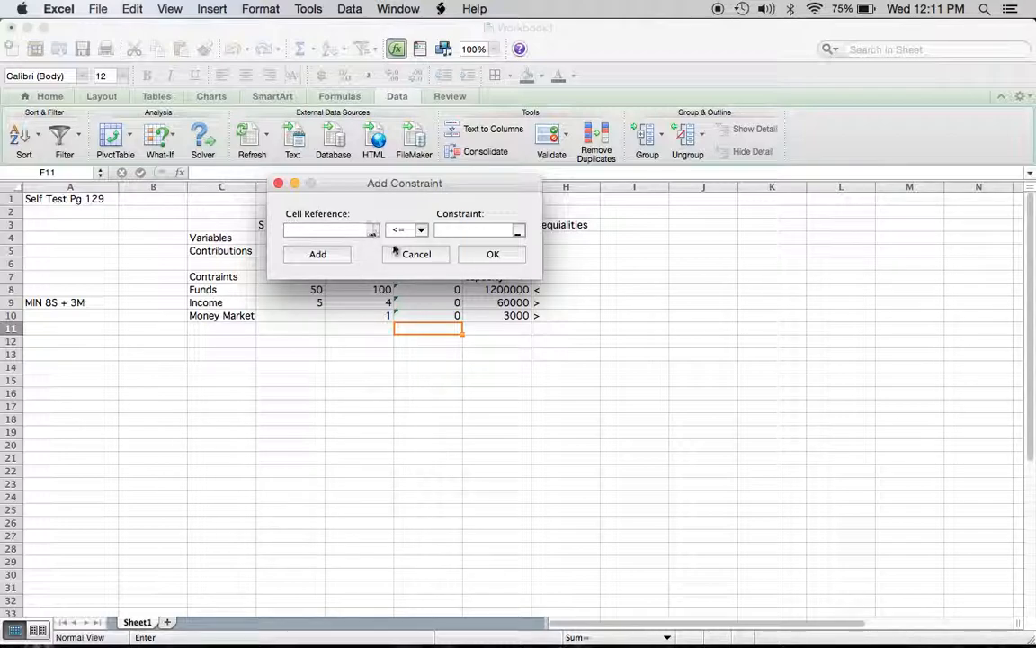
click(441, 290)
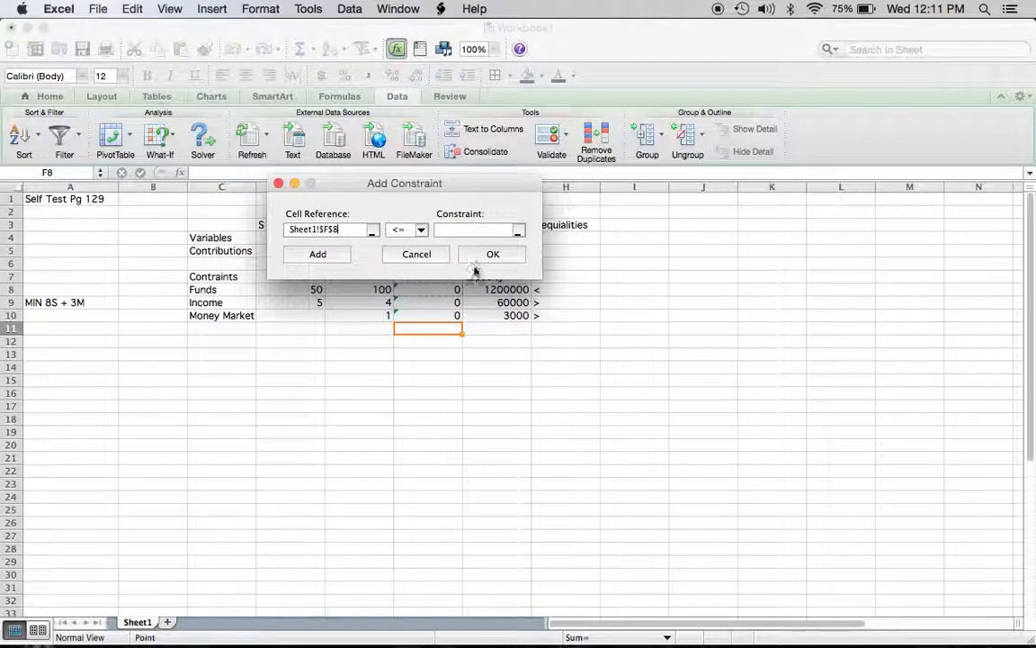
click(476, 230)
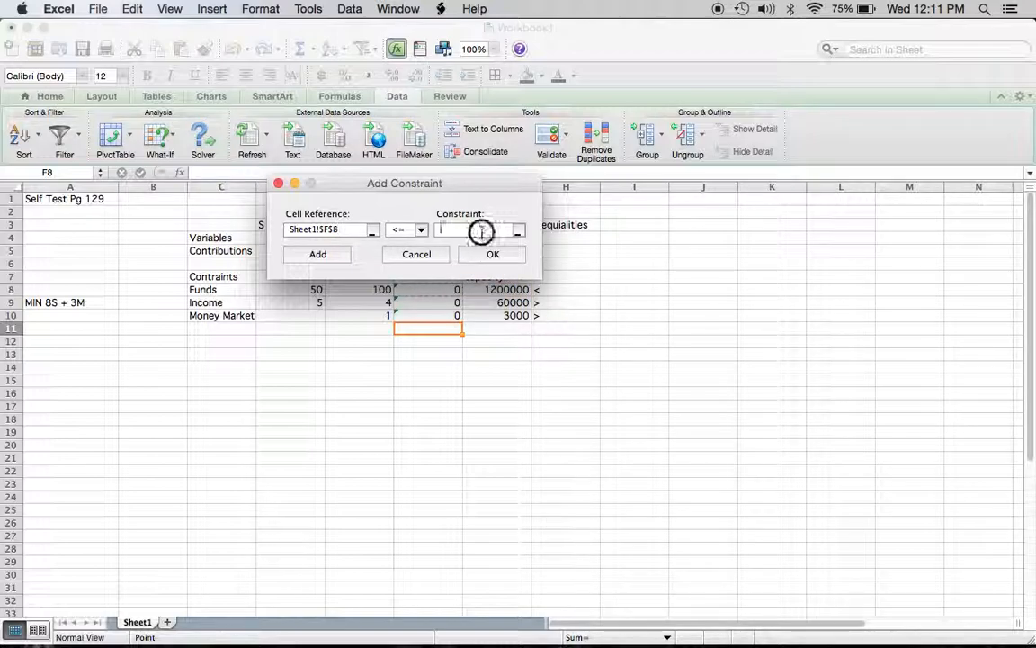
click(484, 289)
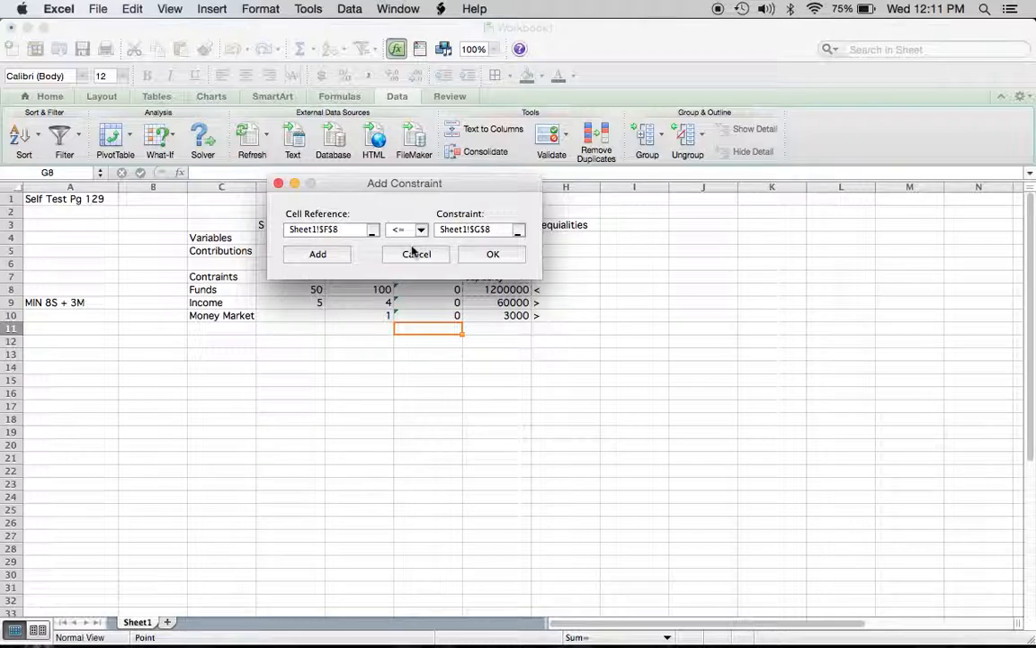
click(319, 255)
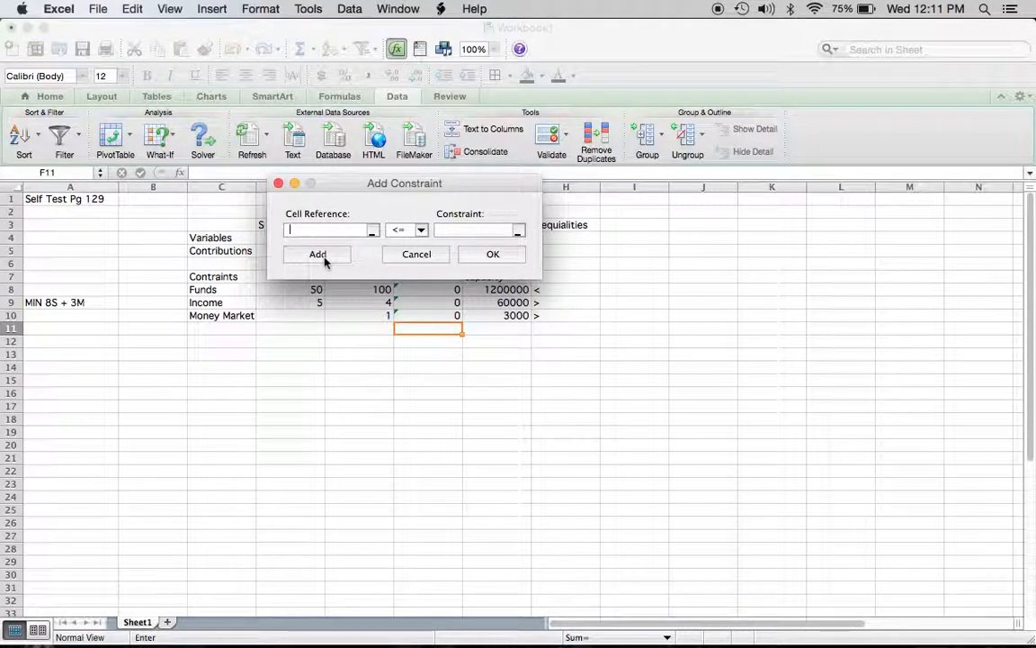
Step: Add the Income constraint to Solver, requiring the total in F9 to be >= the capacity in G9
click(440, 304)
click(419, 230)
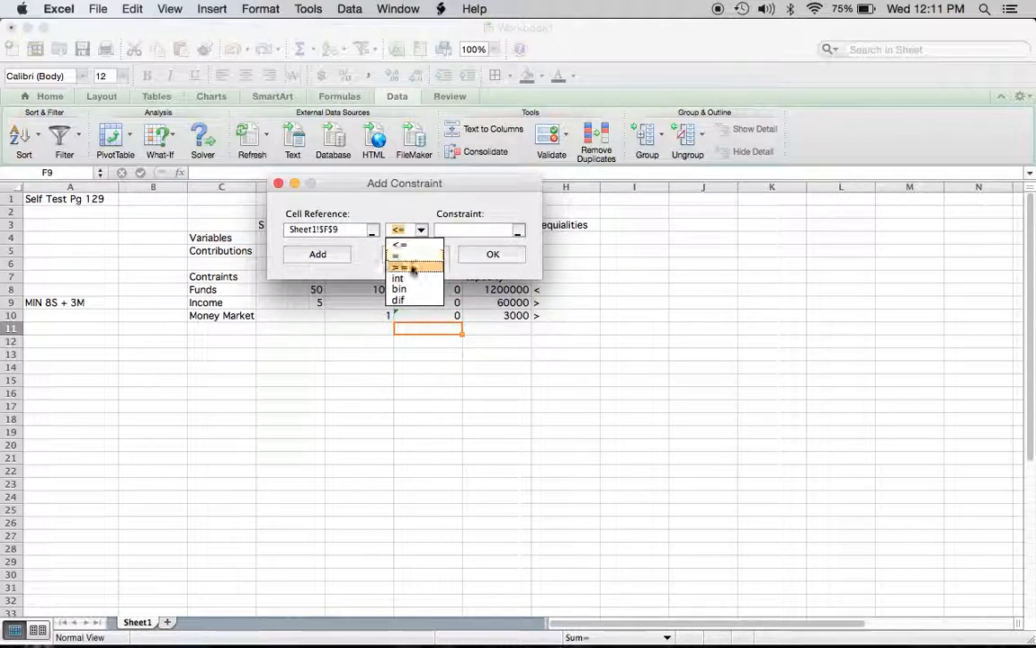
click(412, 272)
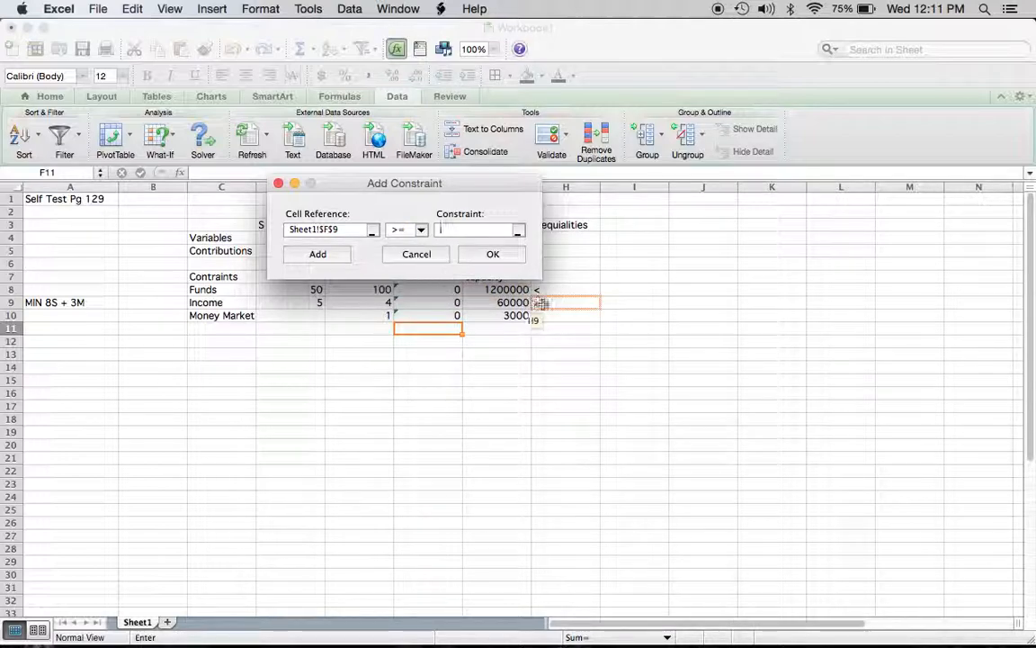
click(461, 230)
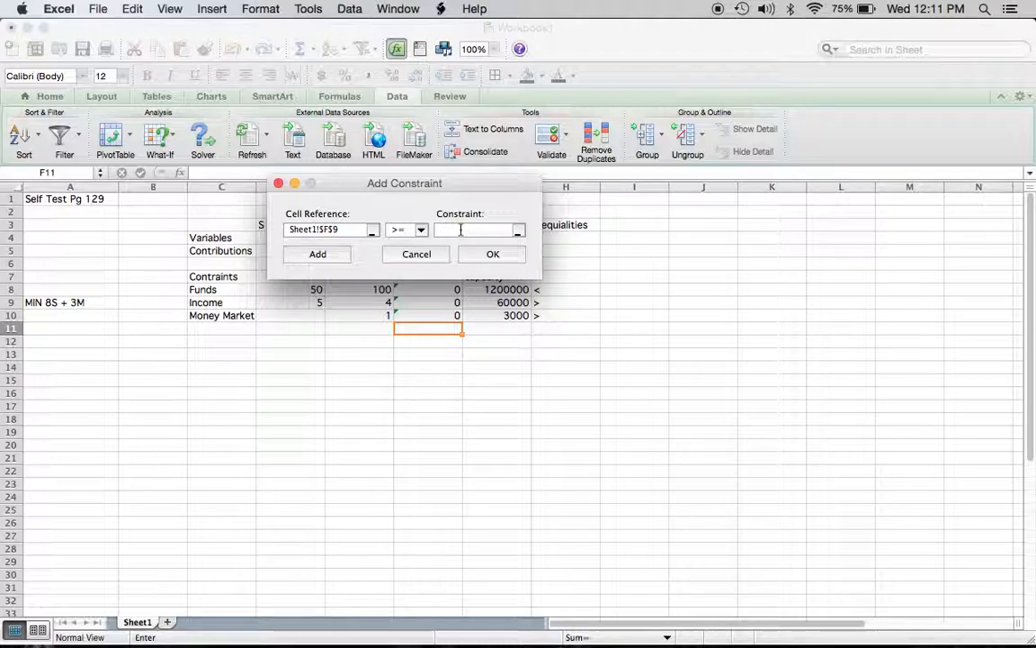
click(497, 303)
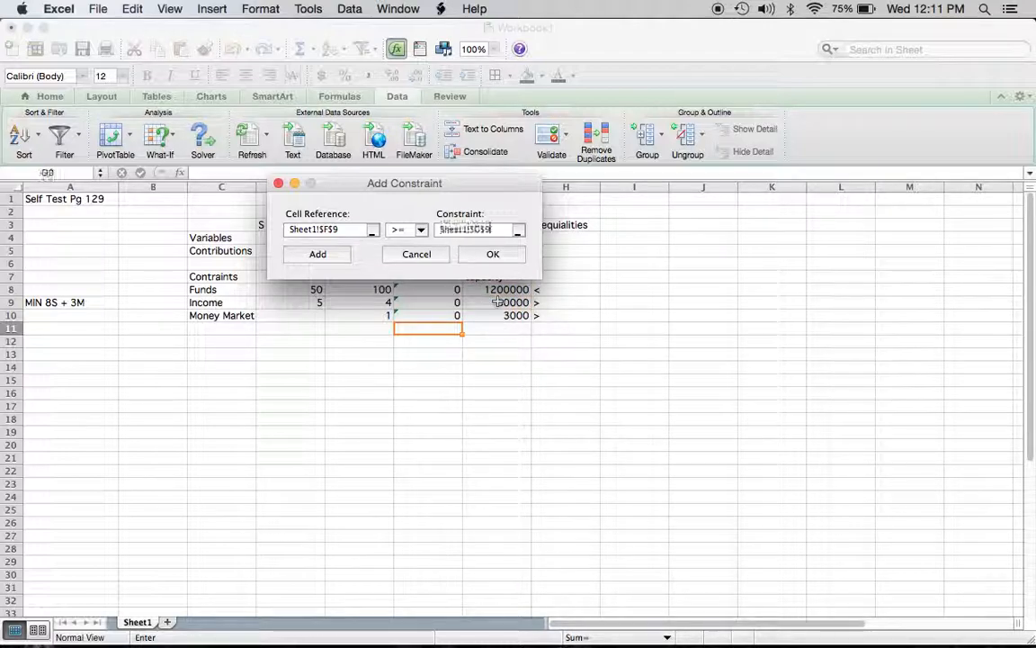
click(318, 254)
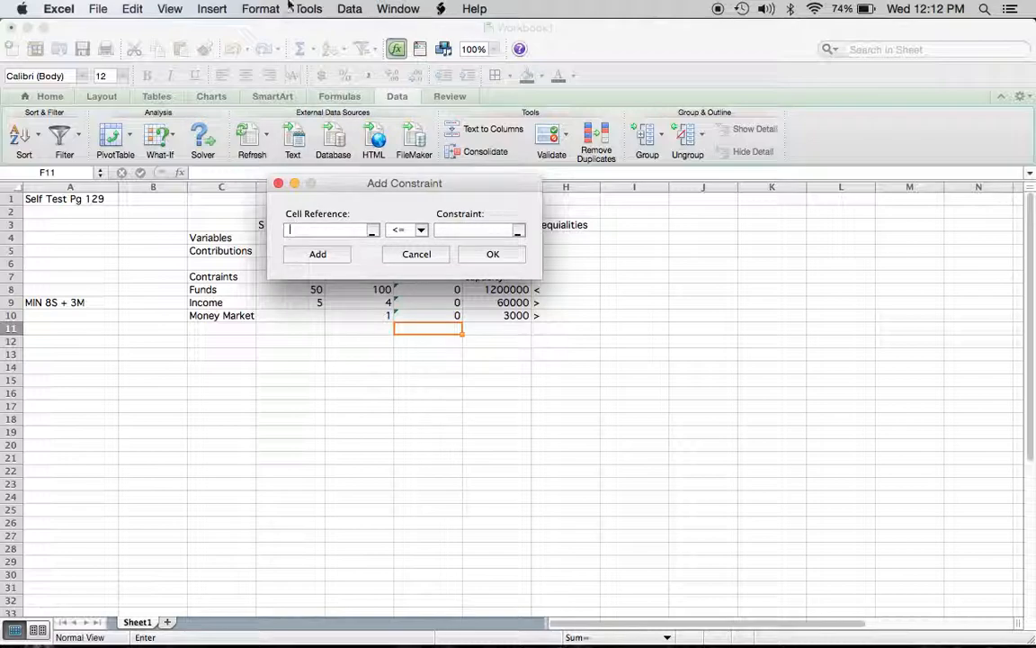
click(315, 8)
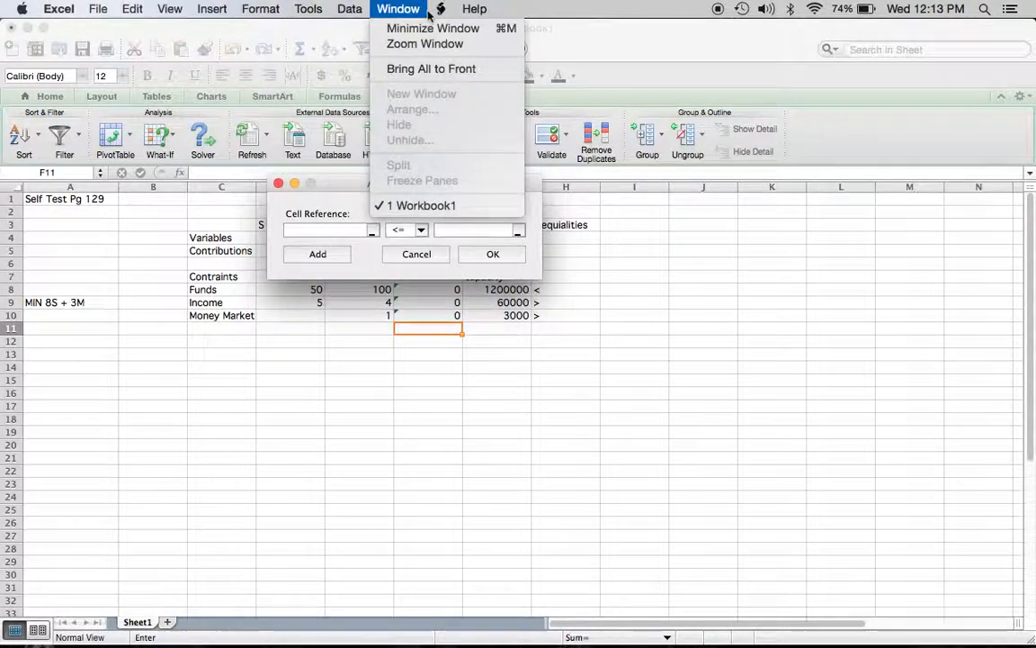
click(376, 185)
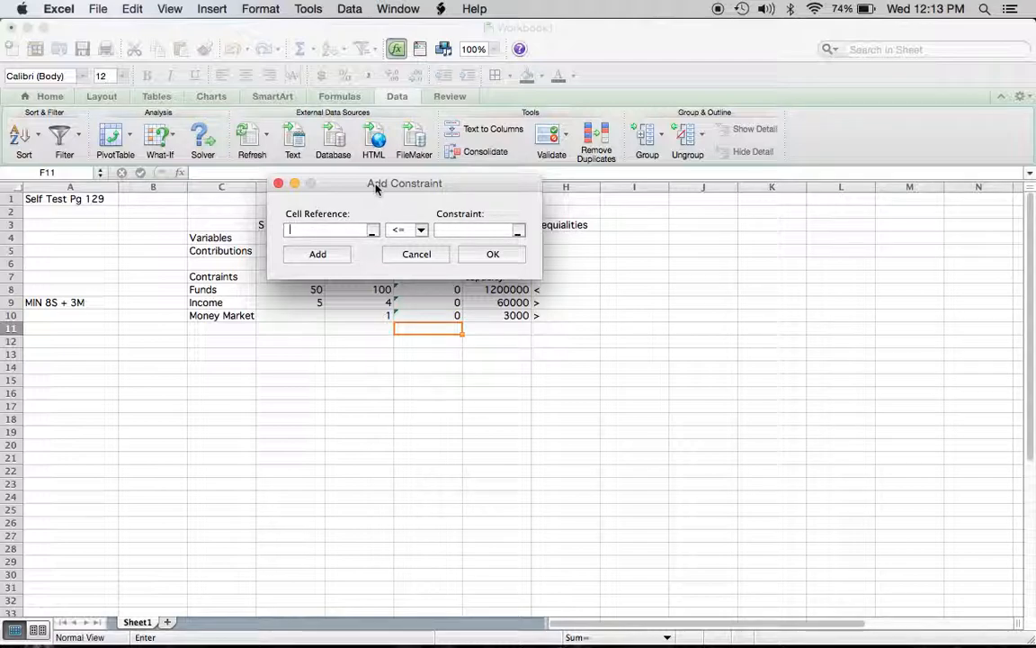
Step: Add the Money Market constraint, F10 >= G10, and return to the Solver parameters
click(435, 314)
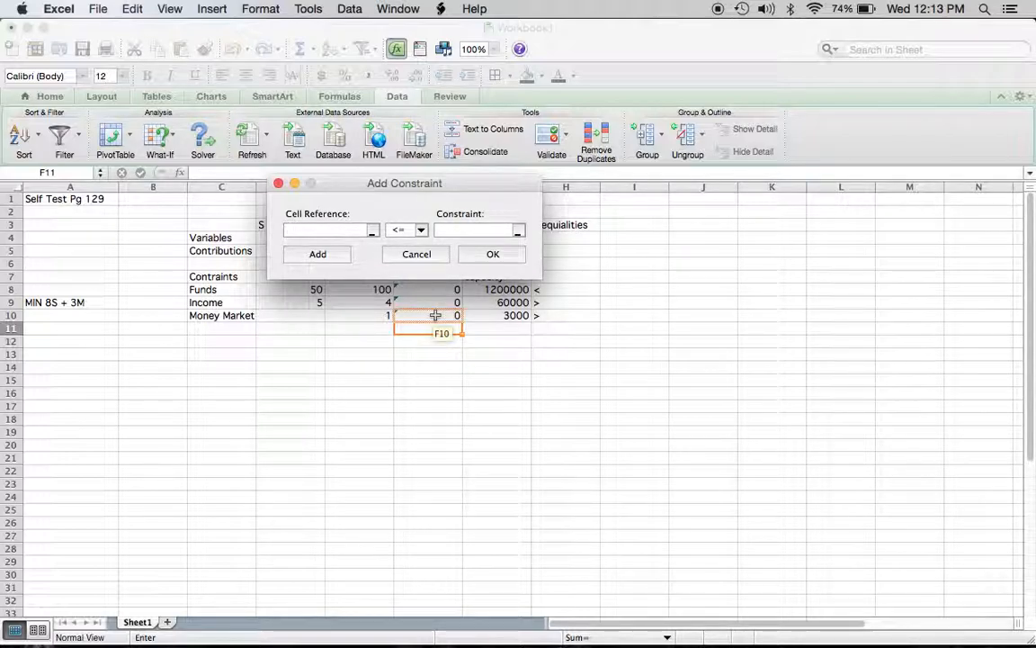
click(407, 229)
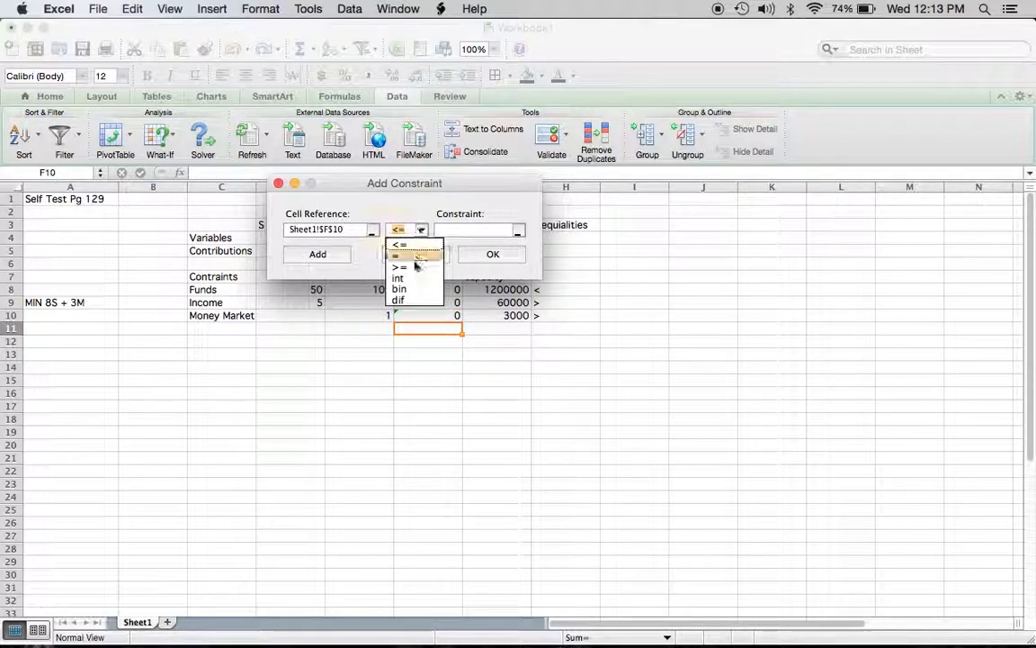
click(406, 269)
click(465, 230)
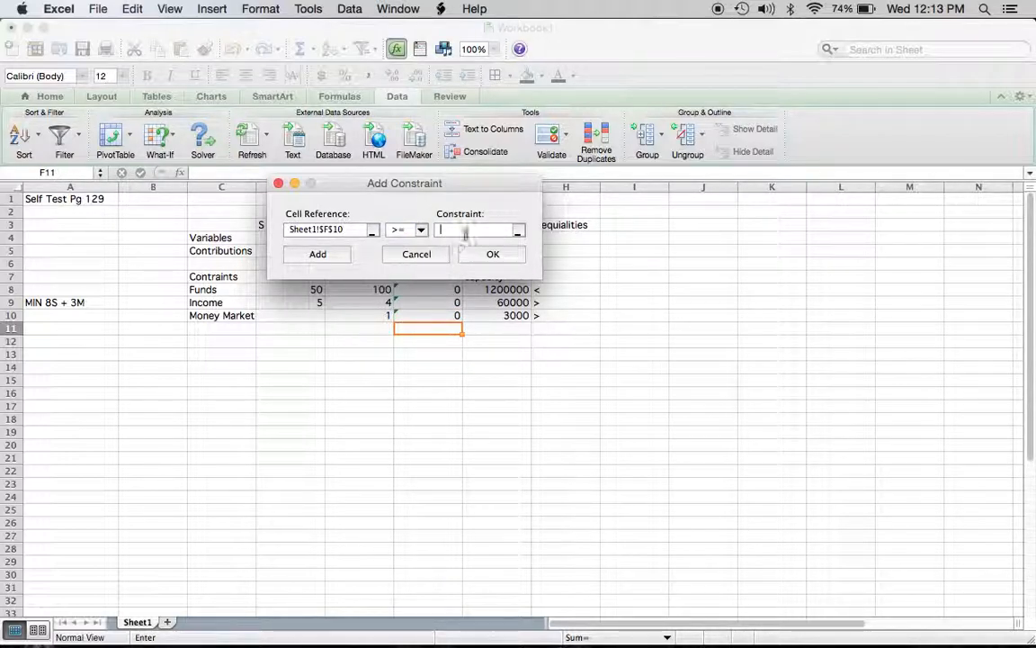
click(494, 315)
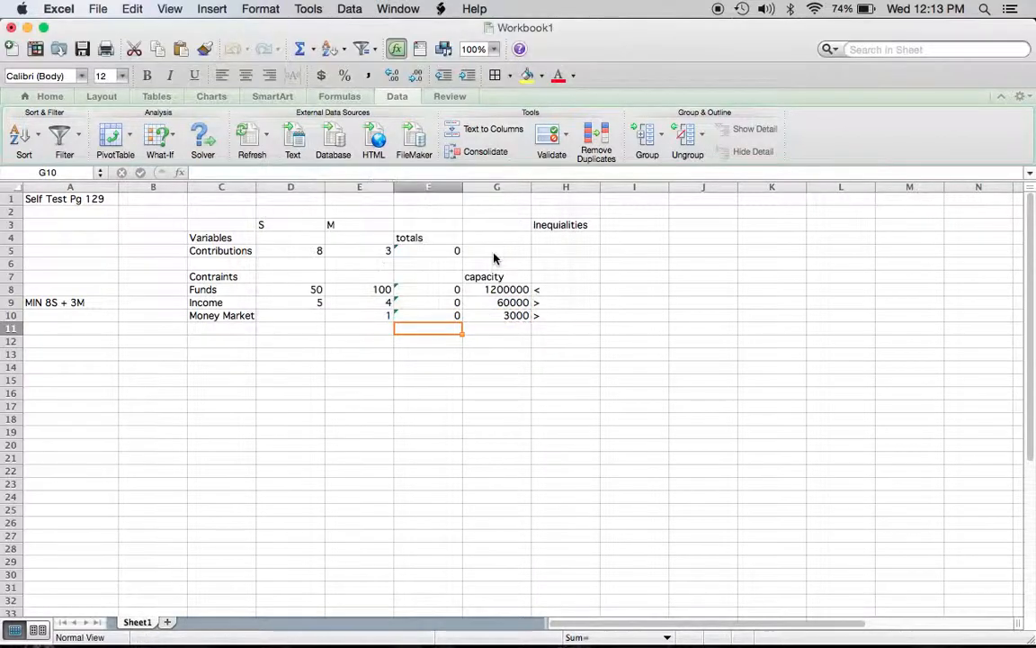
click(493, 254)
Step: Solve the model with the Simplex LP method, keeping the Solver solution and generating a Sensitivity report
click(578, 407)
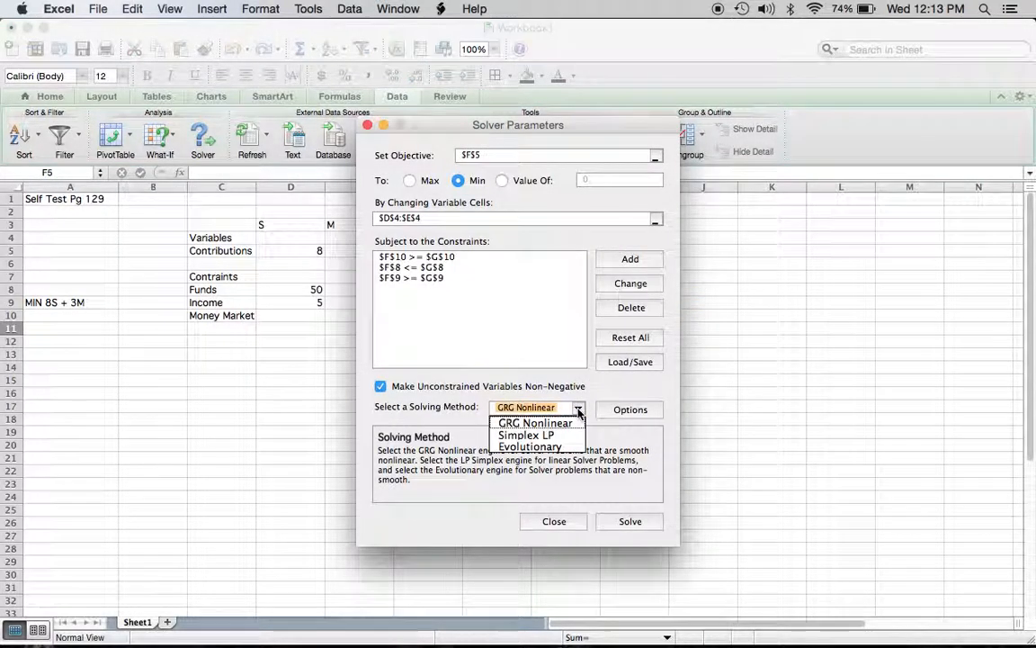
click(551, 436)
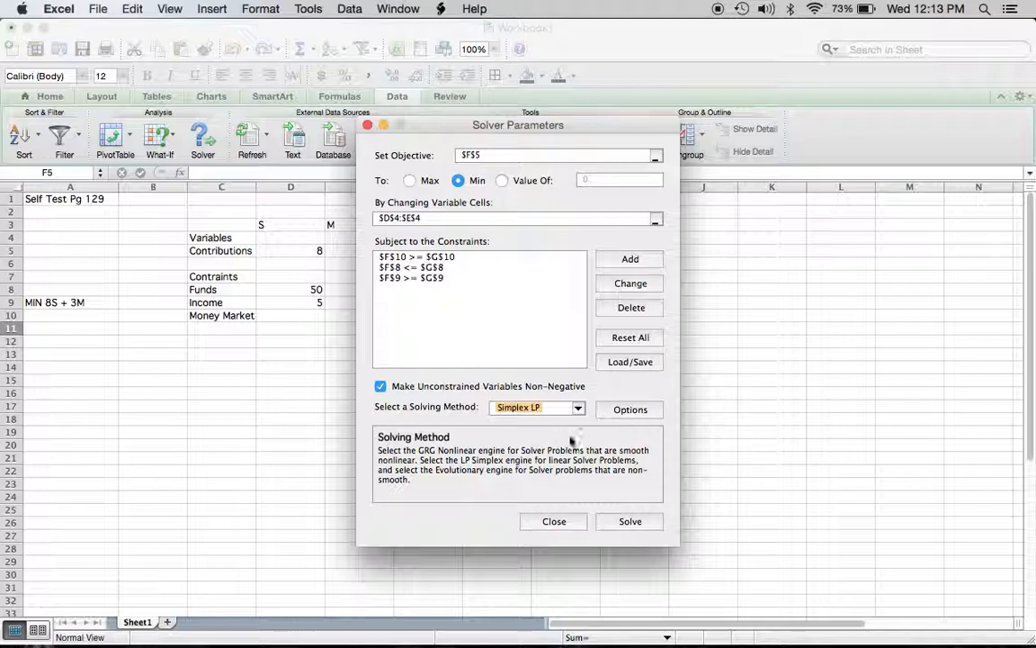
click(629, 521)
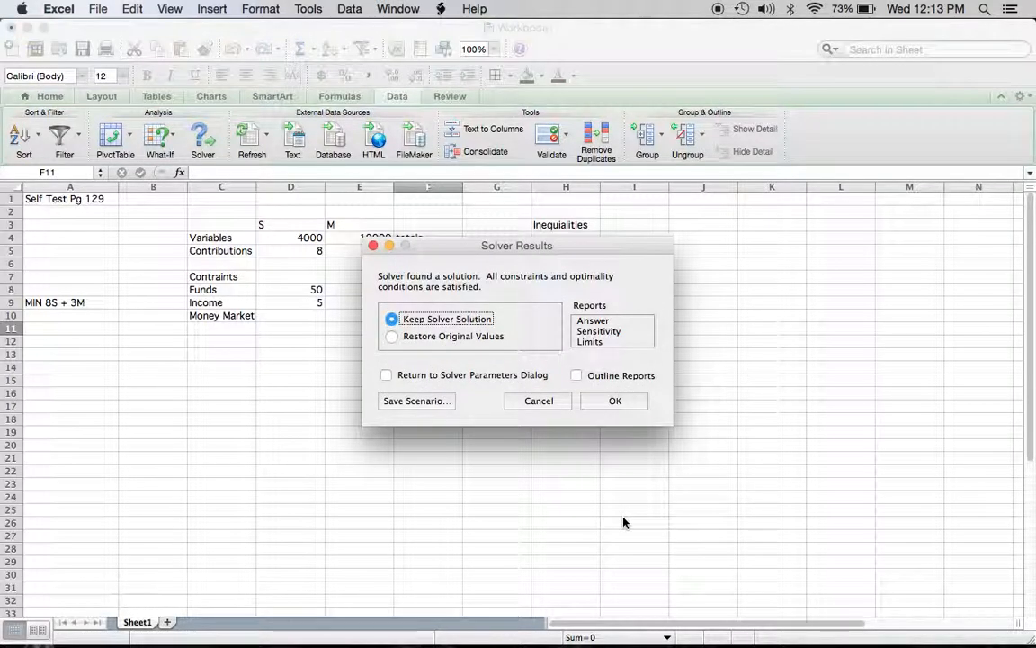
click(590, 333)
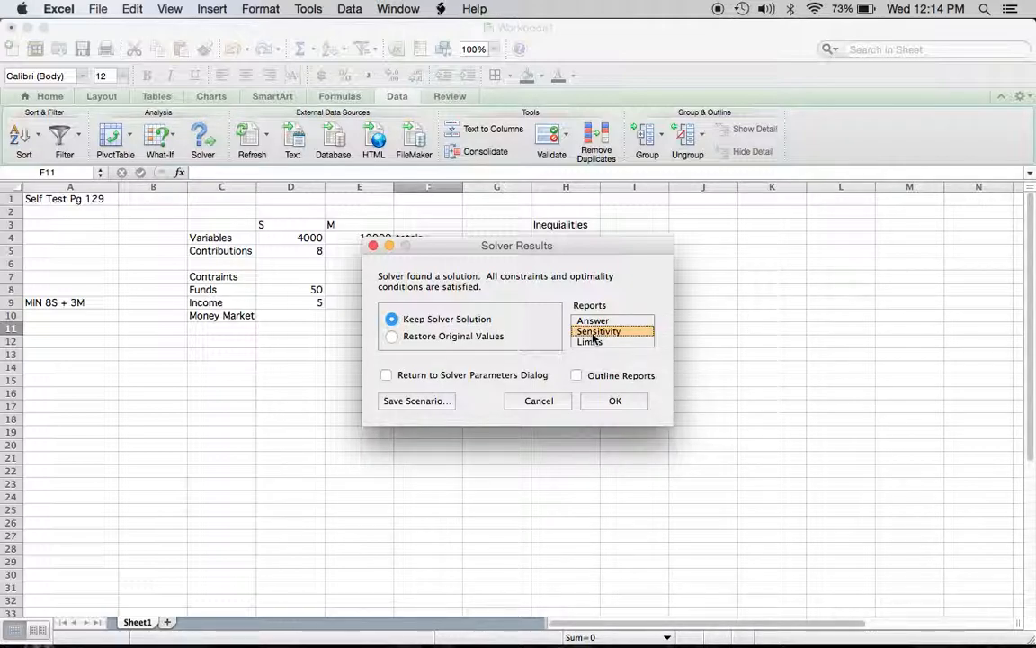
click(600, 400)
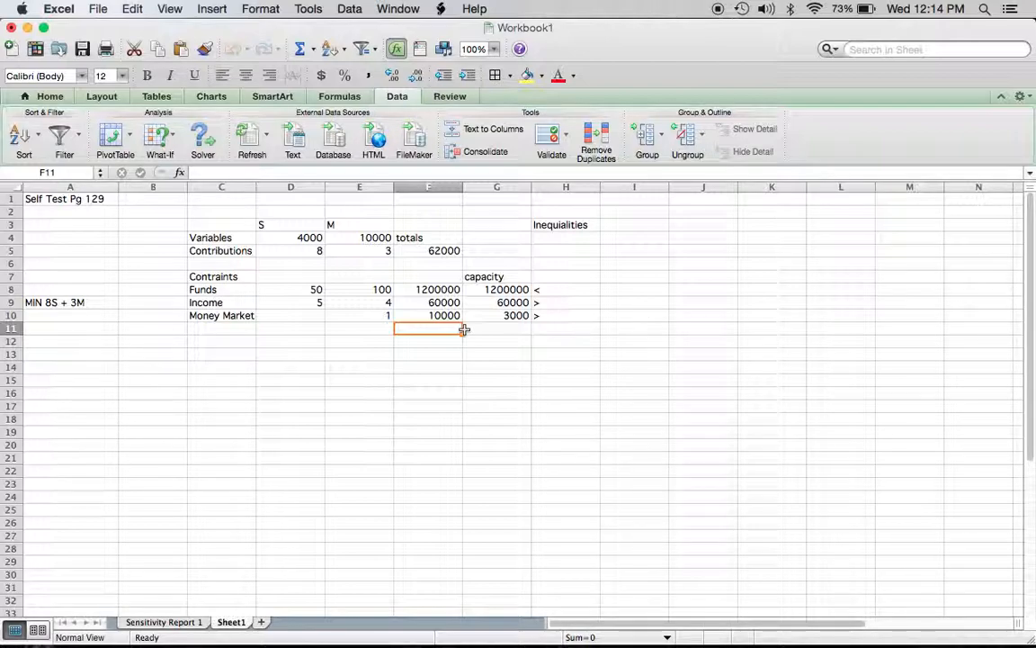
Step: Label the contributions total in F5 by entering "<Answer" in G5
key(Up)
key(Up)
key(Up)
key(Up)
key(Up)
key(Up)
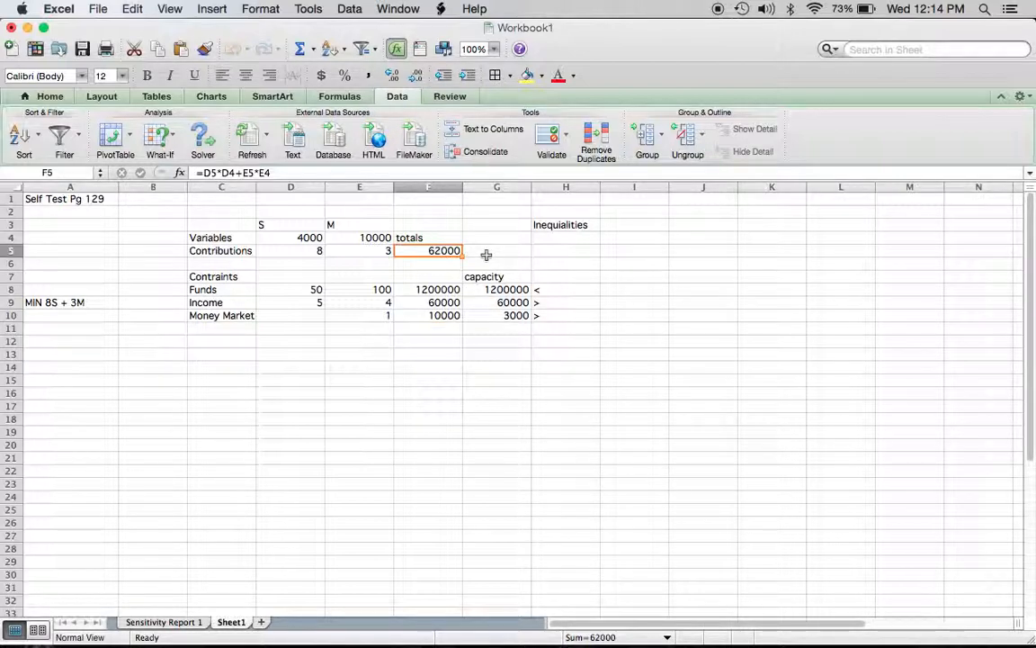
click(493, 251)
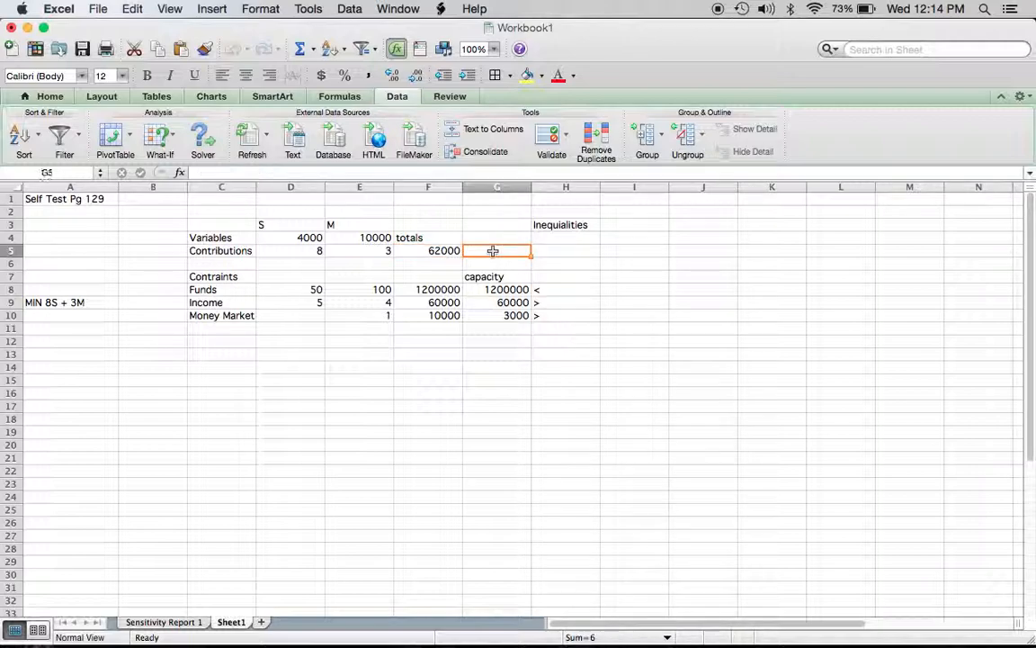
text(<Answ)
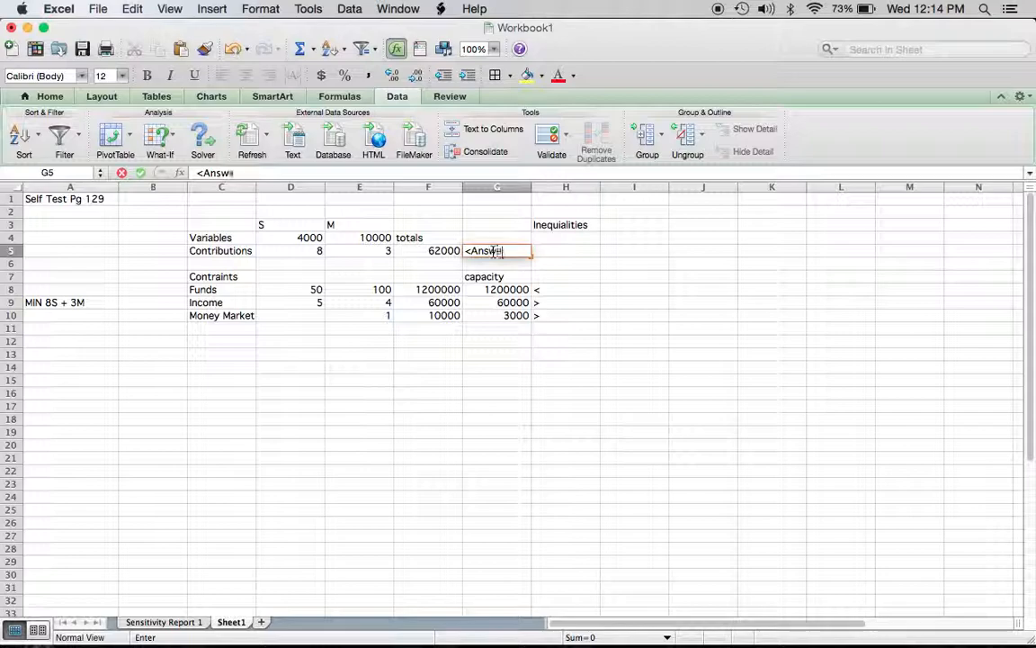
text(er)
click(515, 239)
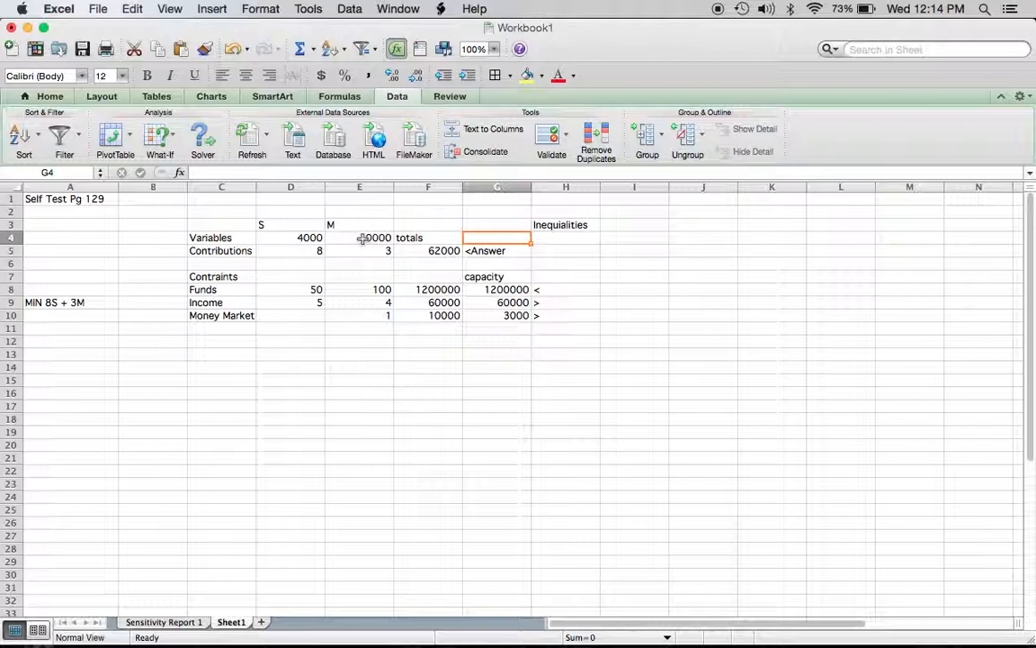
Step: Select cell D13 and switch to the textbook PDF in Adobe Reader to review Problem 10's formulation and questions on page 129
click(282, 351)
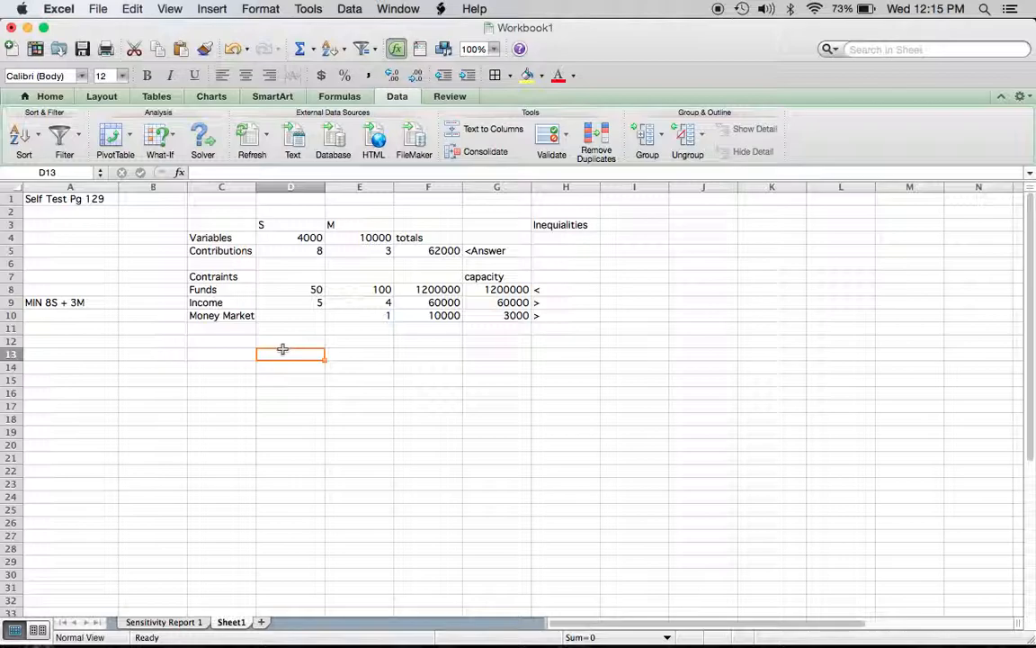
key(ctrl+Right)
scroll(480, 429, down, 1)
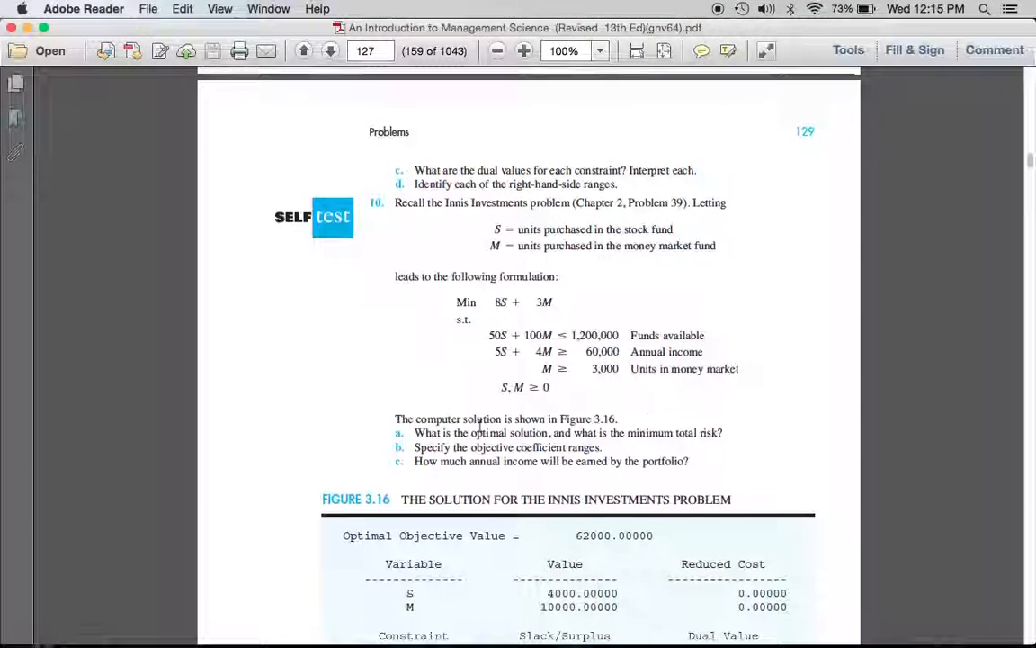
scroll(480, 424, down, 1)
scroll(480, 427, up, 2)
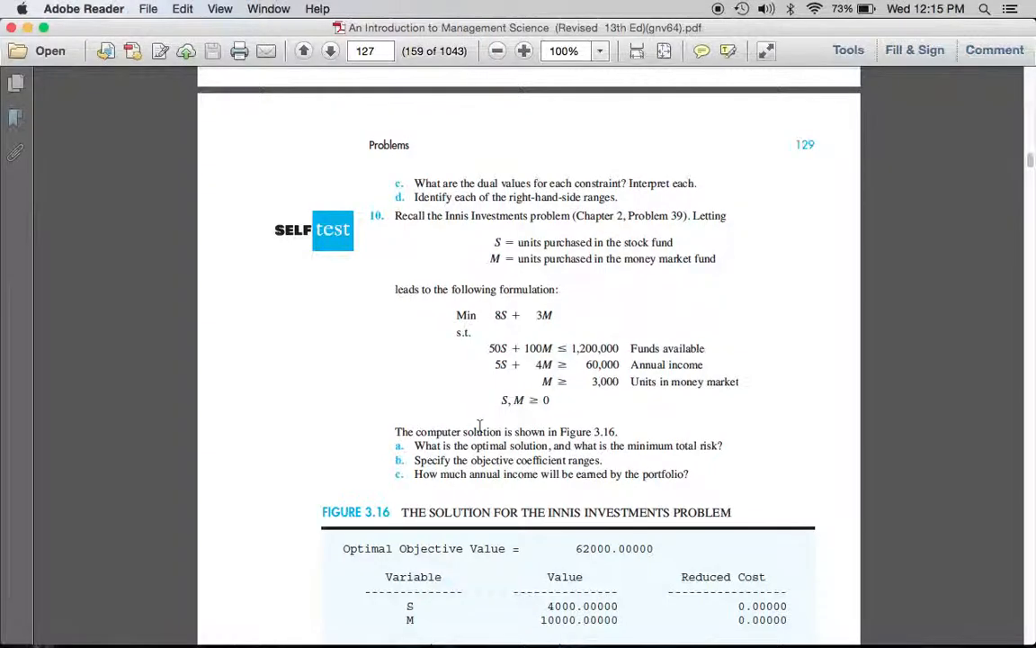
key(ctrl+Left)
key(ctrl+Right)
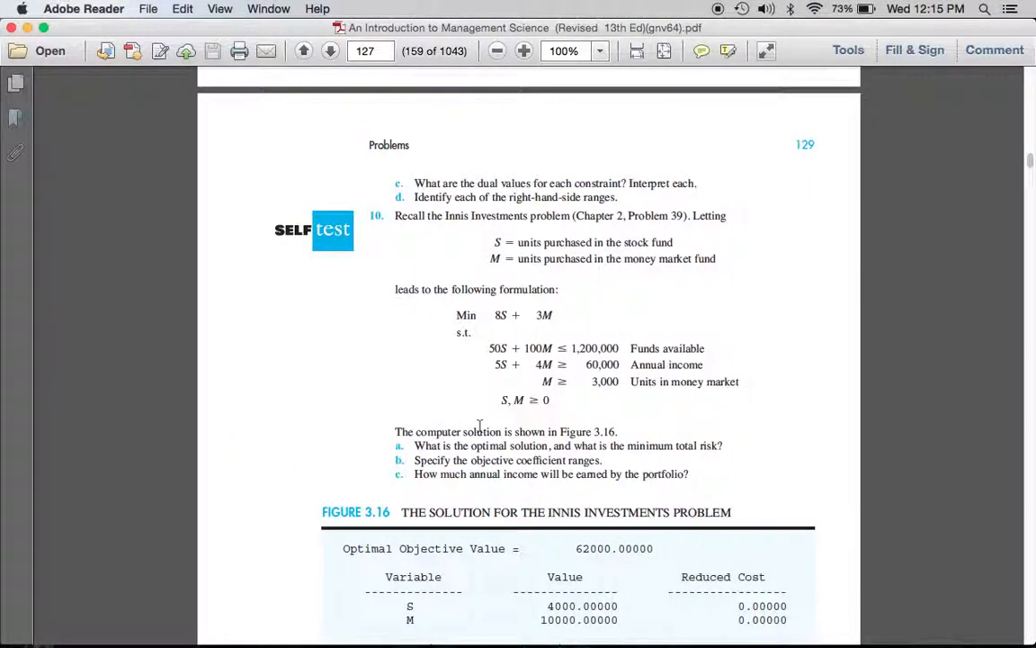
scroll(479, 425, down, 1)
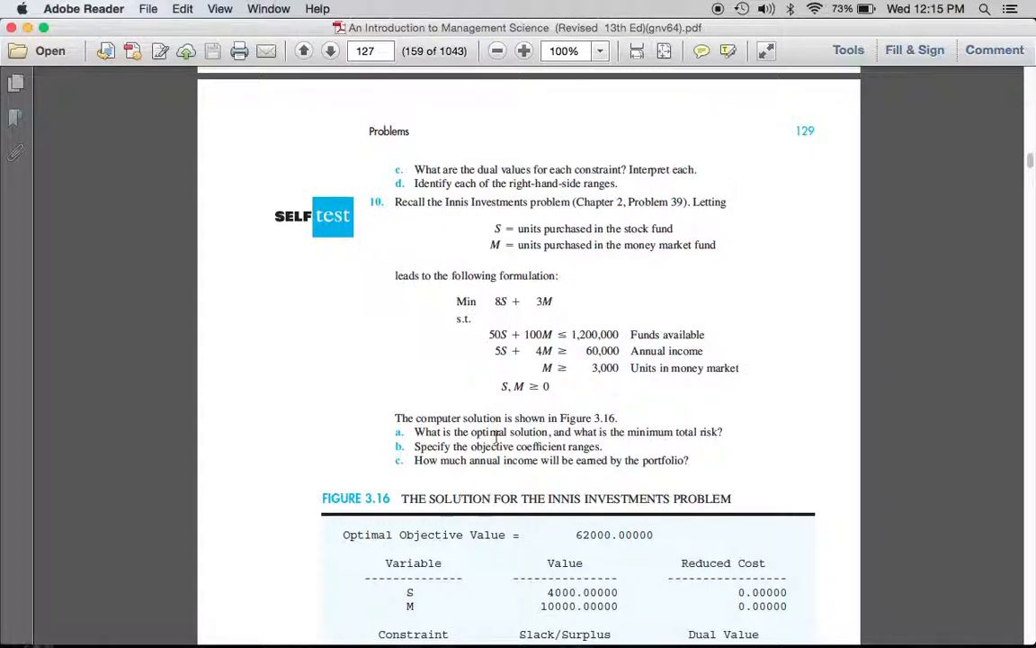
Step: Switch back to Excel and enter the notes "Risk" in D13 and "Never a minimized profit" in D15
key(ctrl+Left)
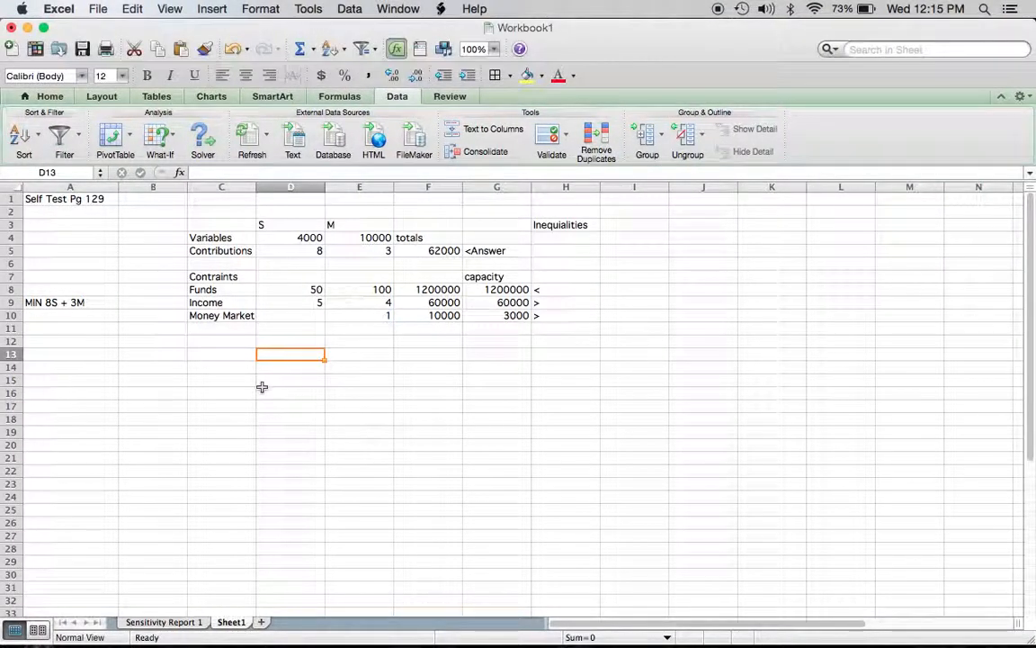
text(Risk)
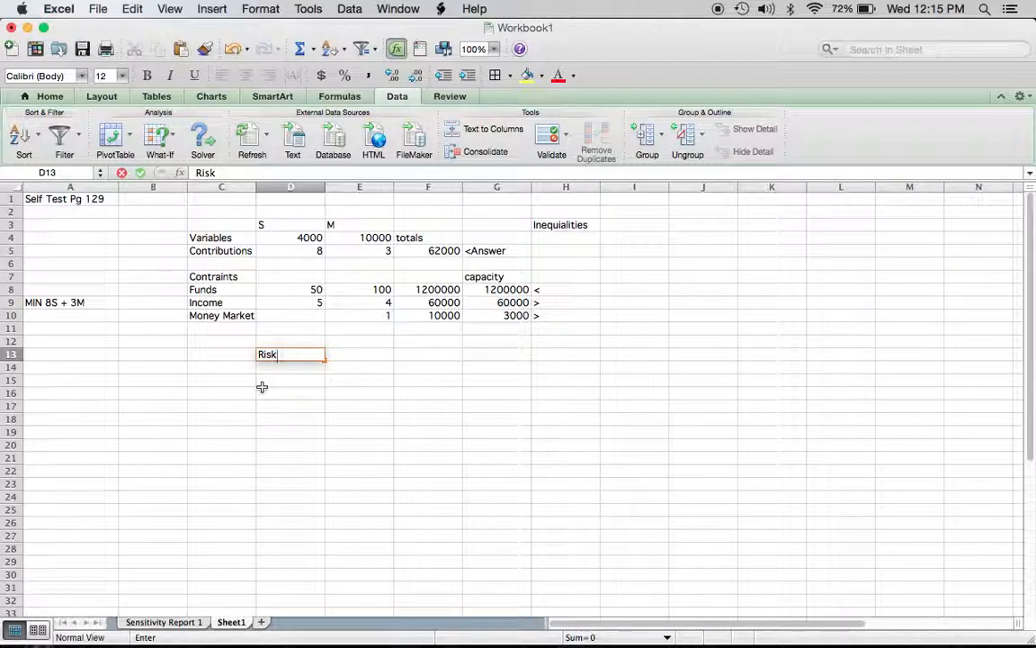
click(263, 383)
text(N)
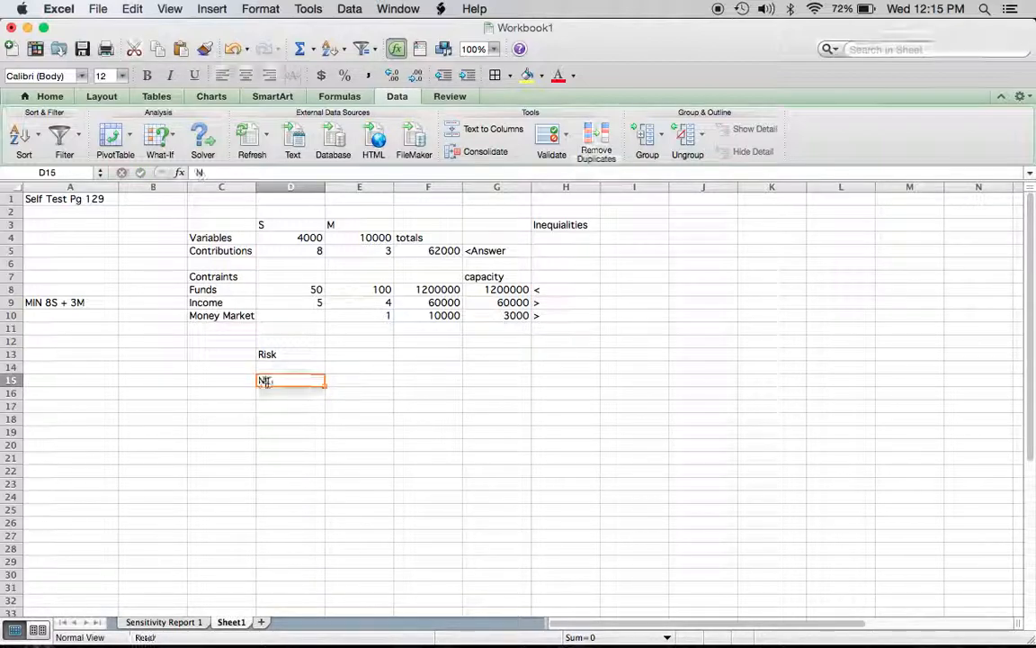
text(ever a min)
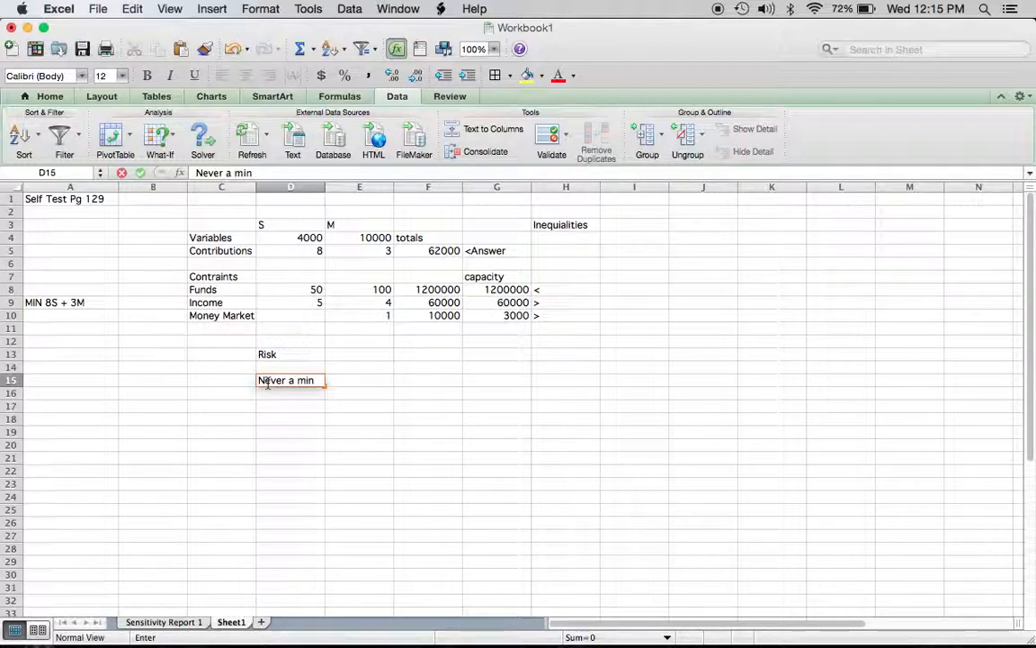
text(imized pROF)
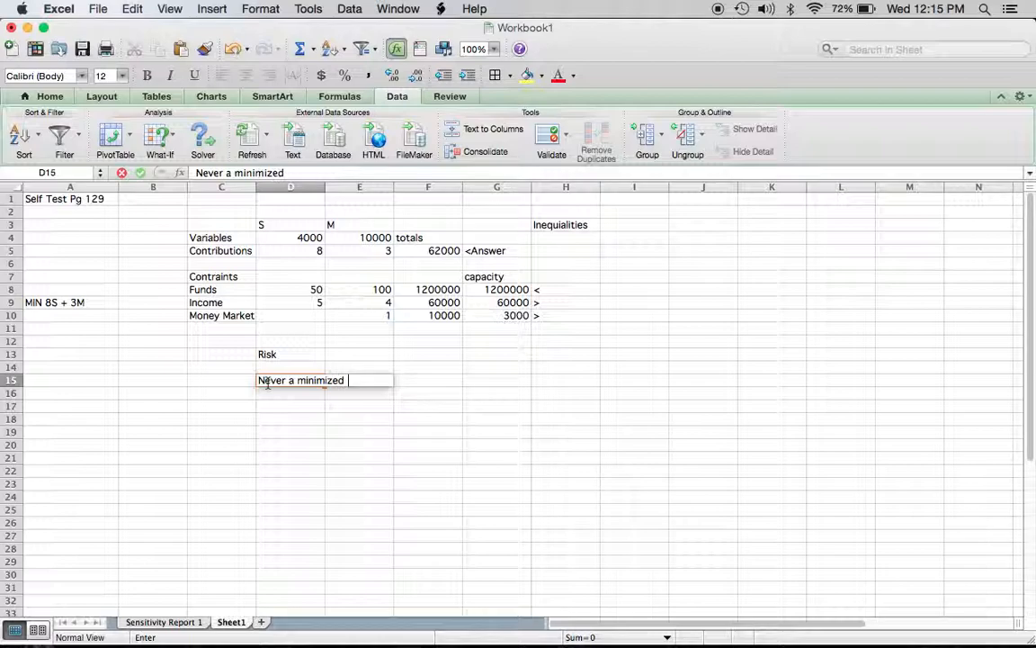
key(BackSpace)
key(BackSpace)
key(BackSpace)
key(BackSpace)
text(profit)
key(Return)
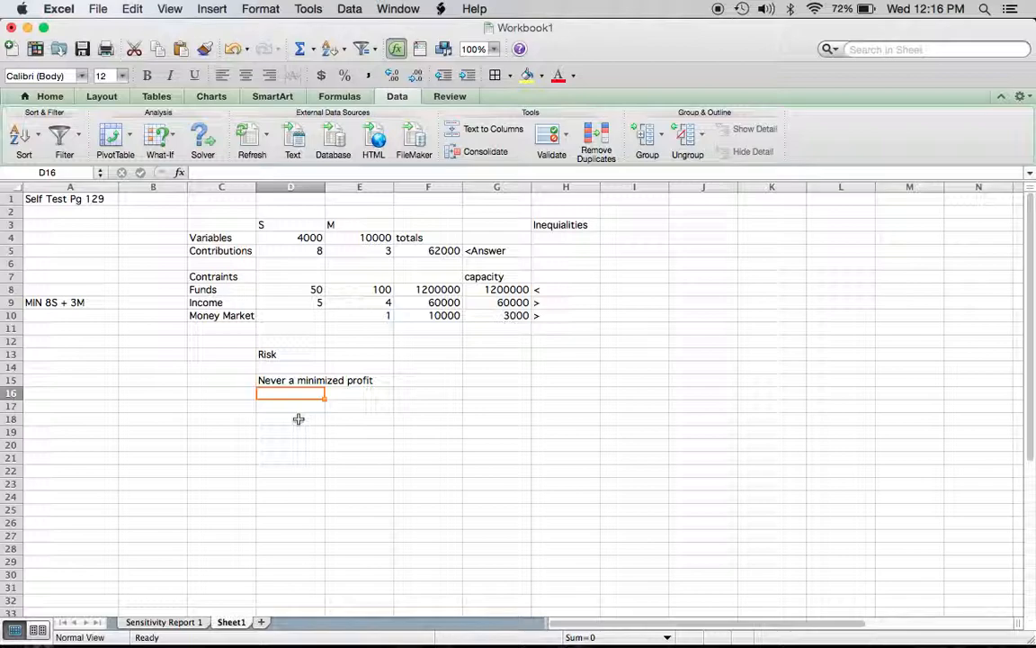
Step: Enter the note "MIN COST MIN RISK" in D16, below the minimized profit note
text(M)
key(BackSpace)
text(MIN)
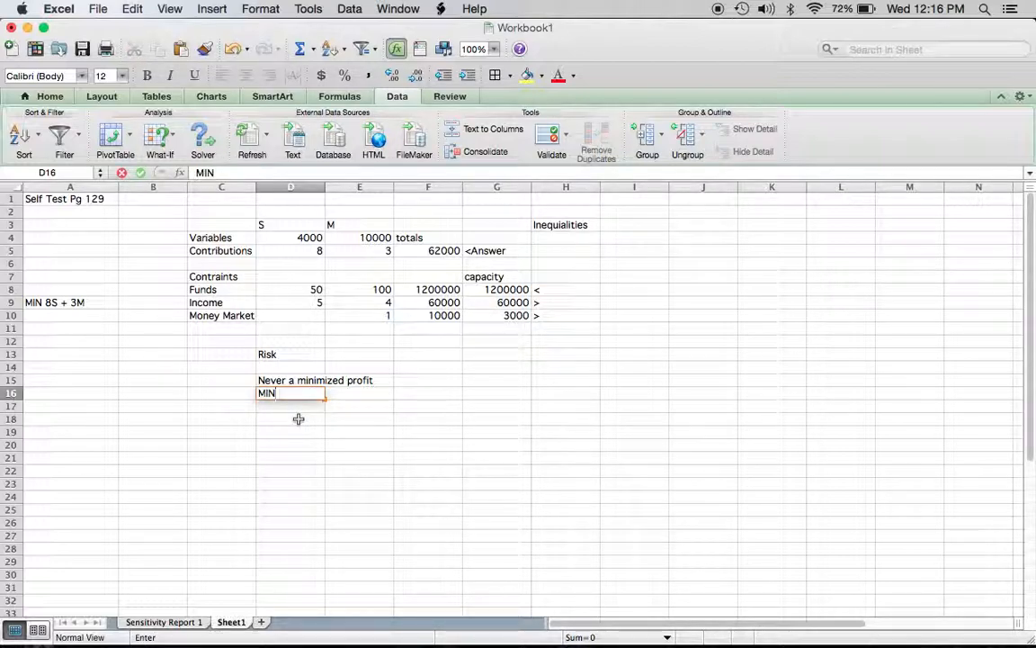
text( COST MIN RIST)
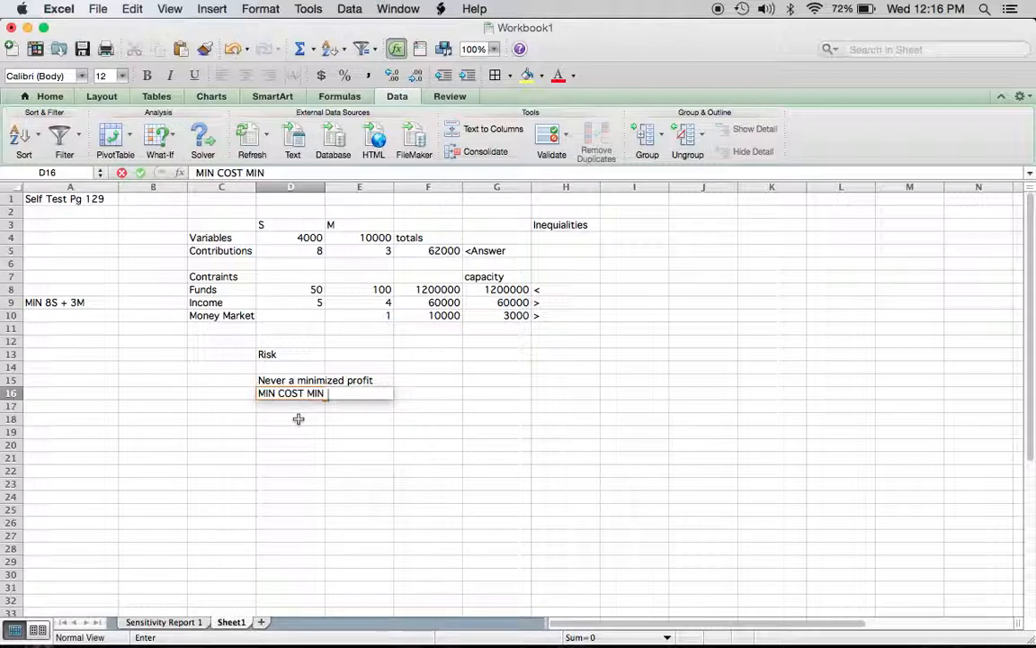
key(BackSpace)
text(K)
key(Return)
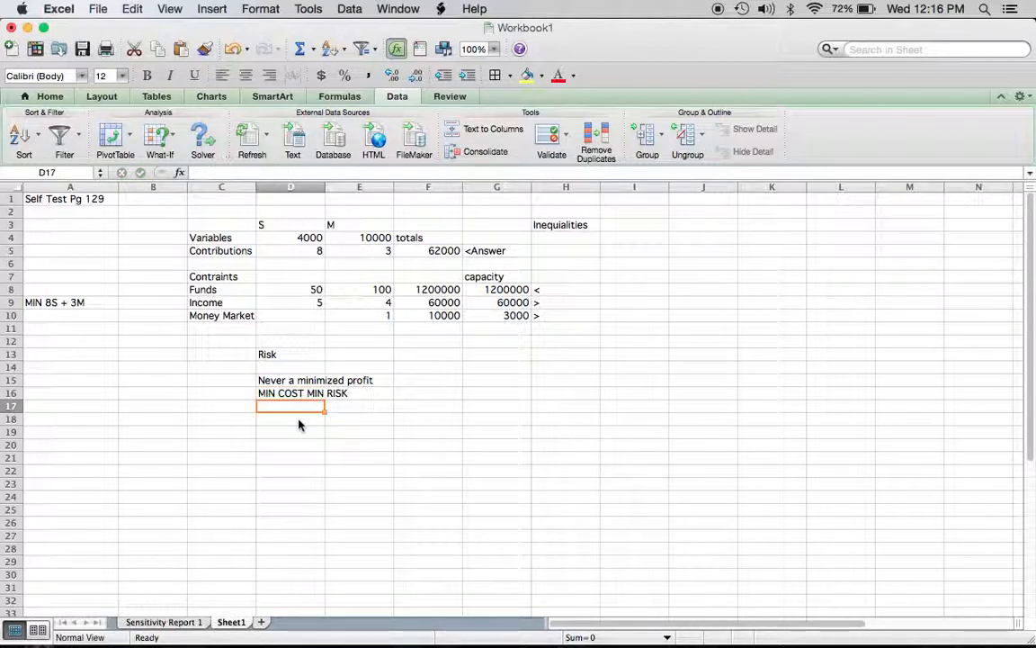
Step: Enter the note "MAX COST MAX RISK" in D17, below the minimum cost note
text(MAX)
text(COST )
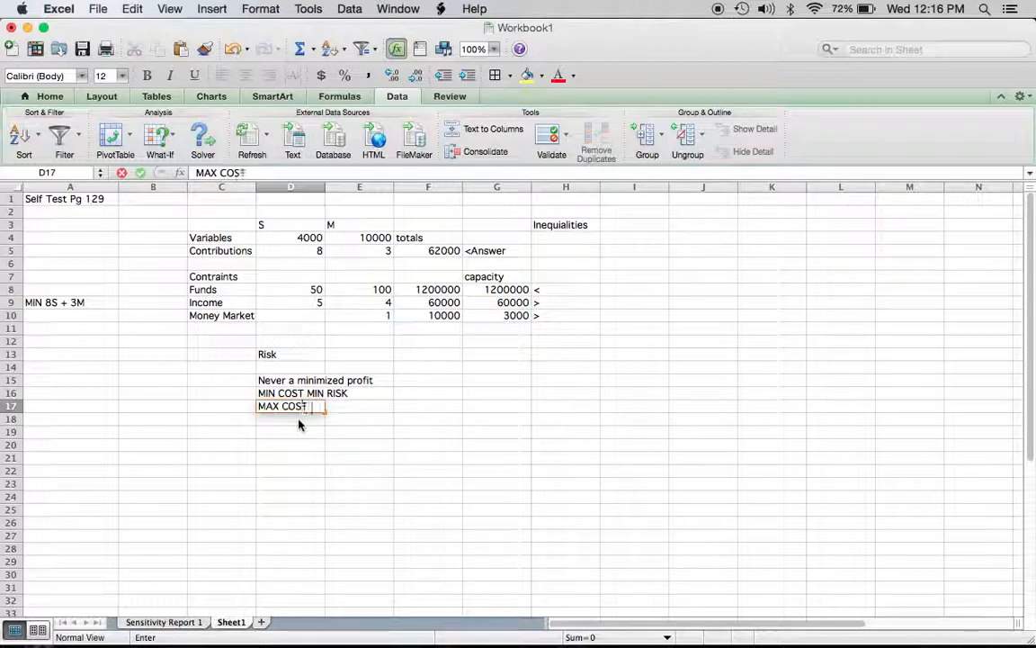
text(MAX RISK)
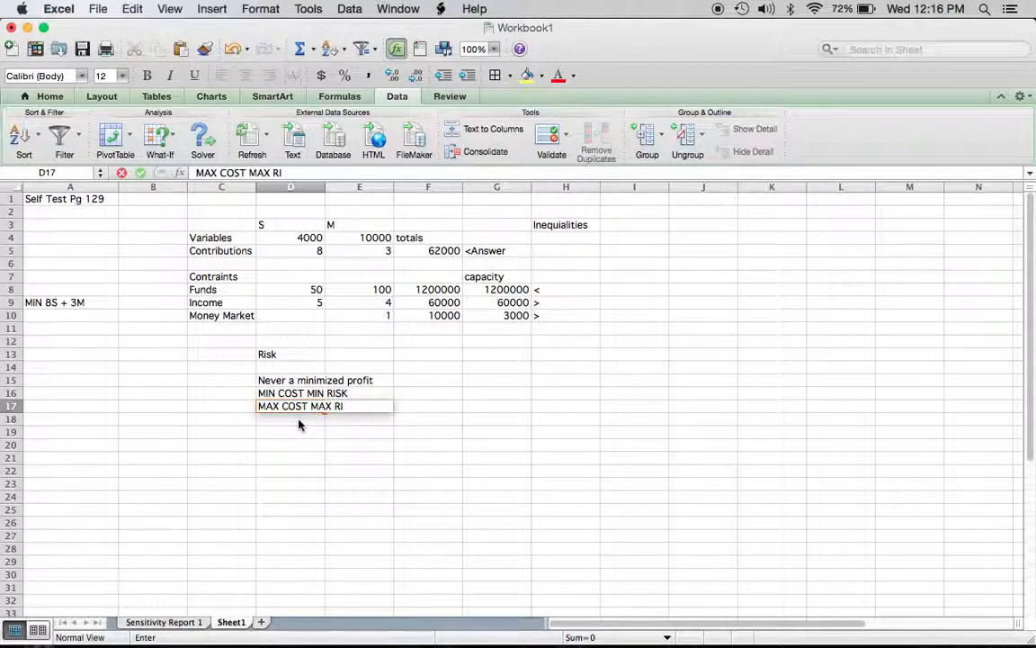
key(Return)
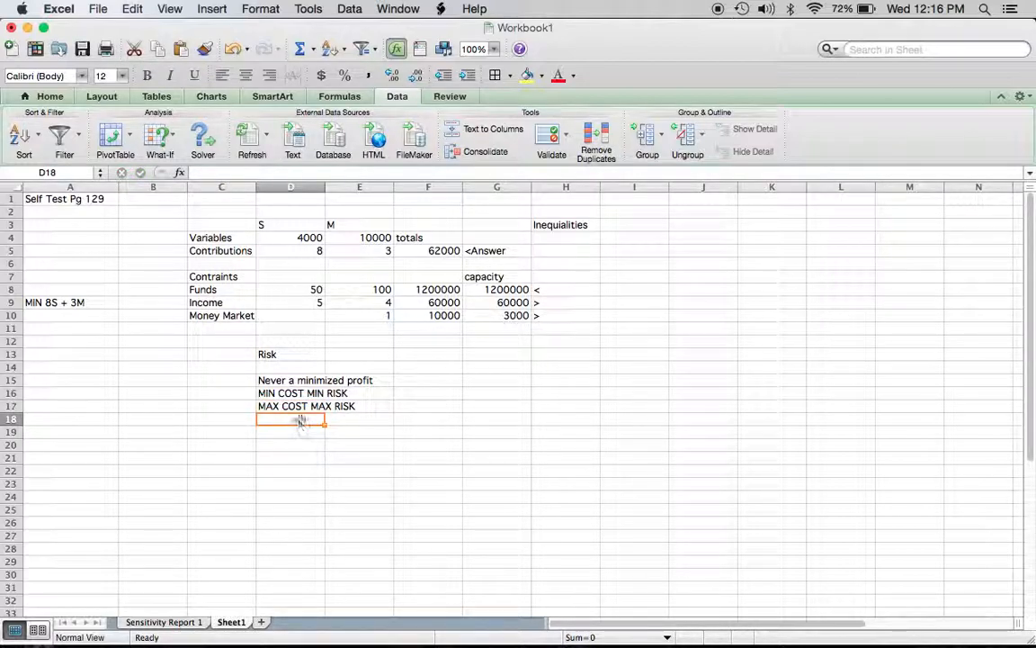
Step: Open the Sensitivity Report 1 sheet and add the comment "Mean Infinity" to G9, the allowable increase for Variables S
click(139, 621)
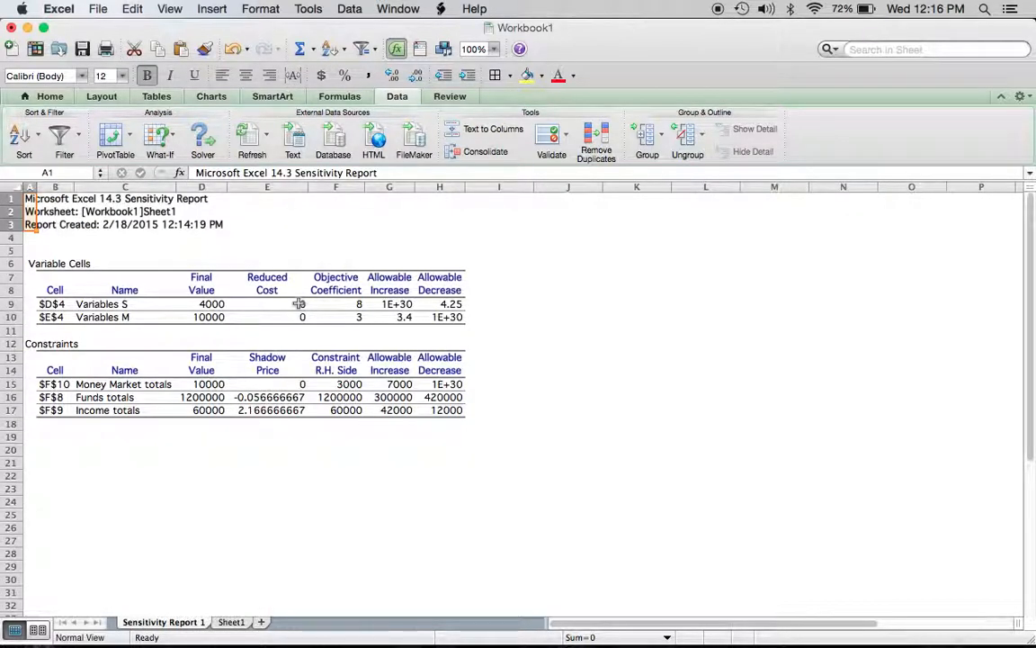
click(400, 306)
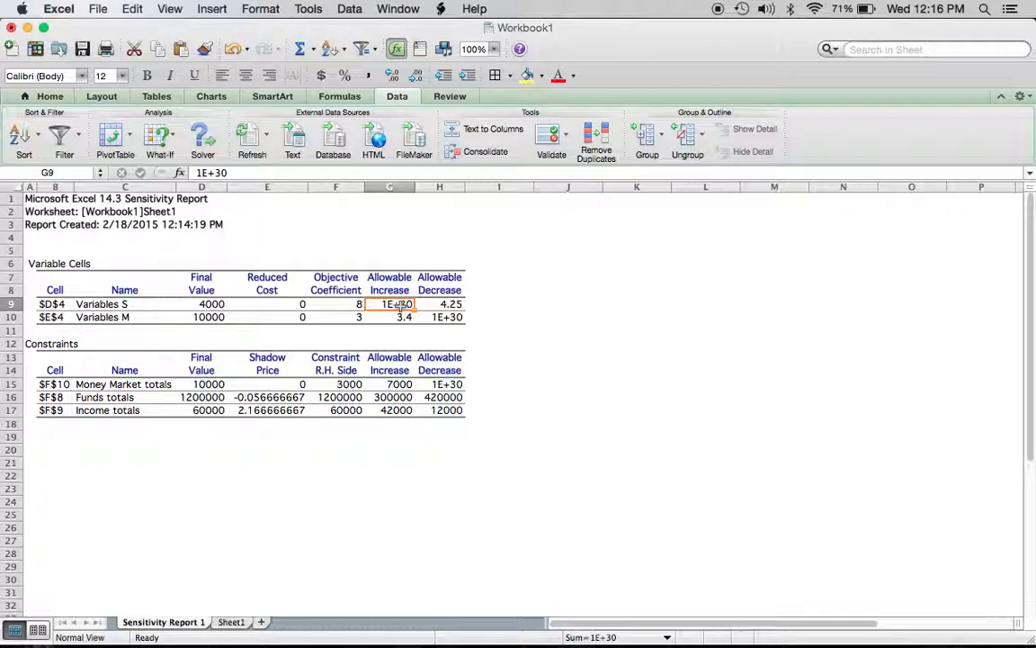
right_click(399, 306)
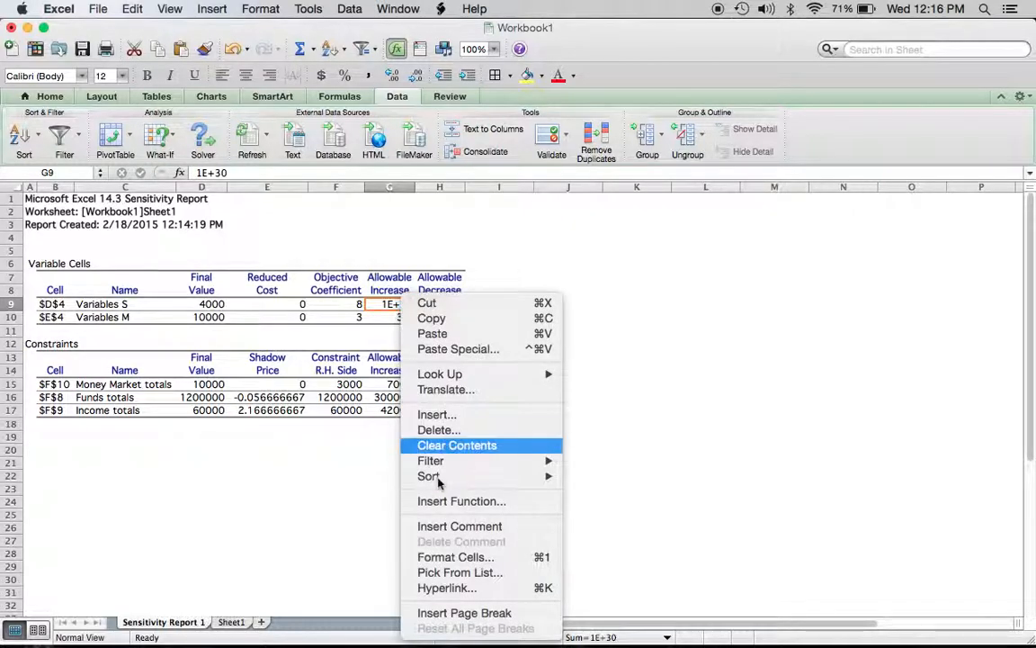
click(454, 526)
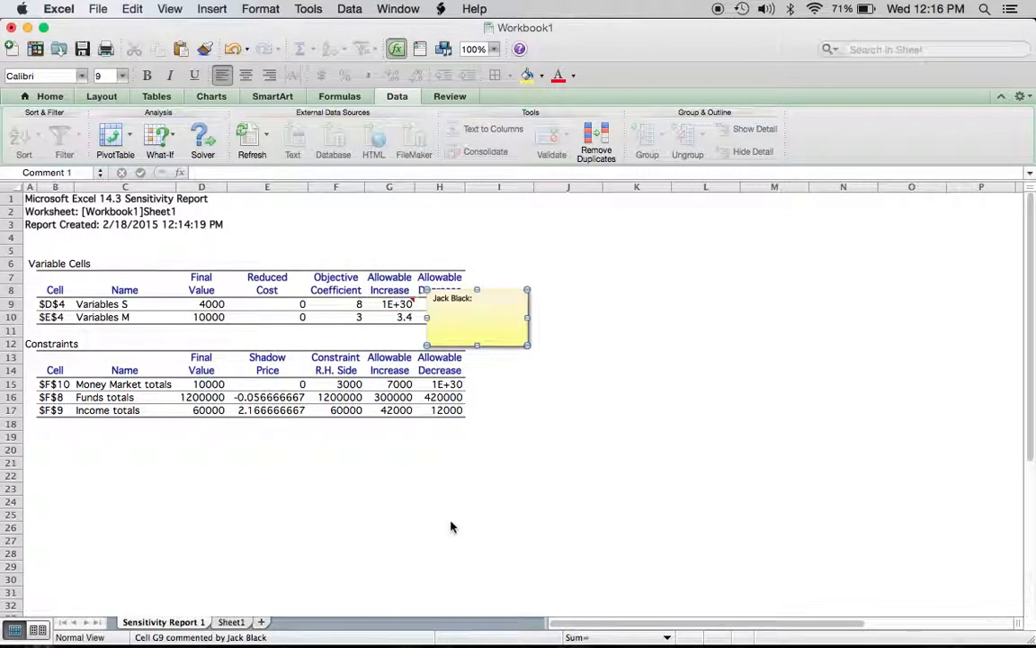
click(472, 331)
text(Mean infinity)
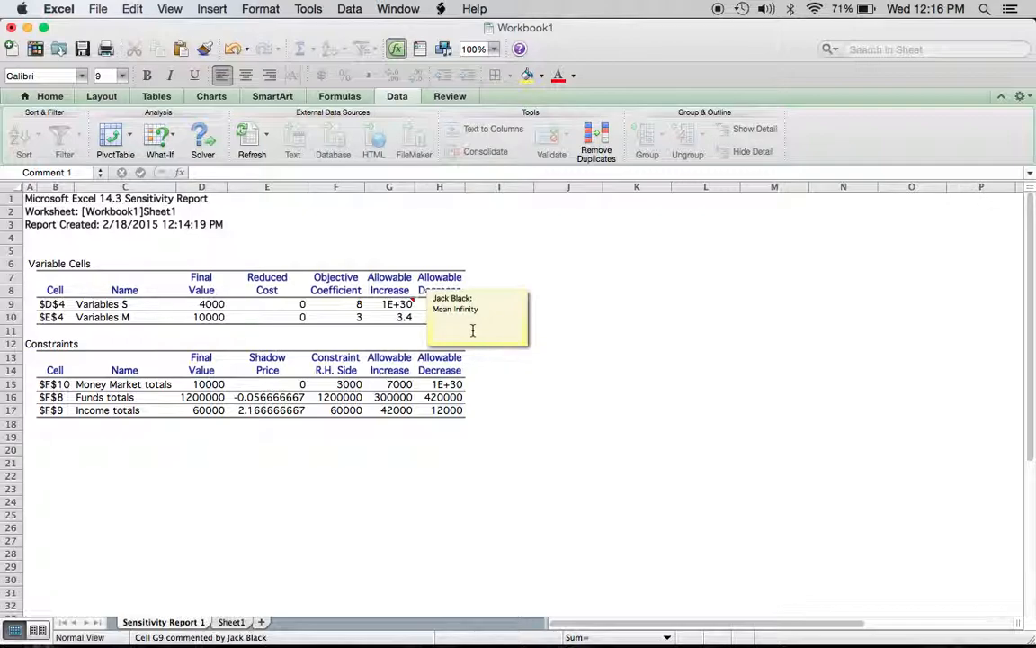
click(486, 266)
Step: Insert a comment without any added text on G10, the allowable increase for Variables M
click(396, 316)
right_click(403, 316)
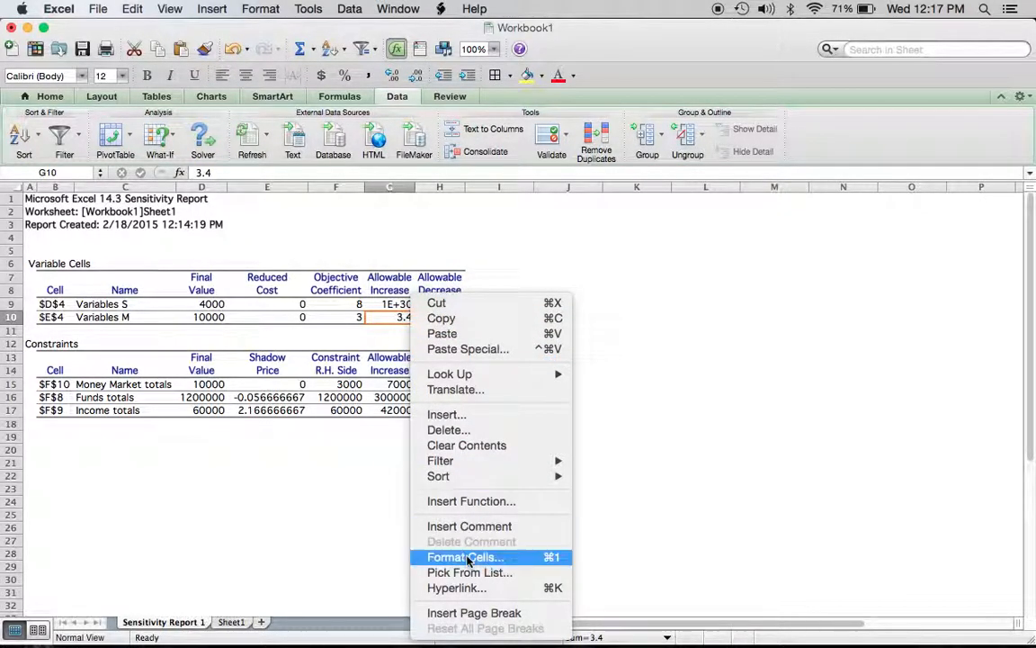
click(480, 531)
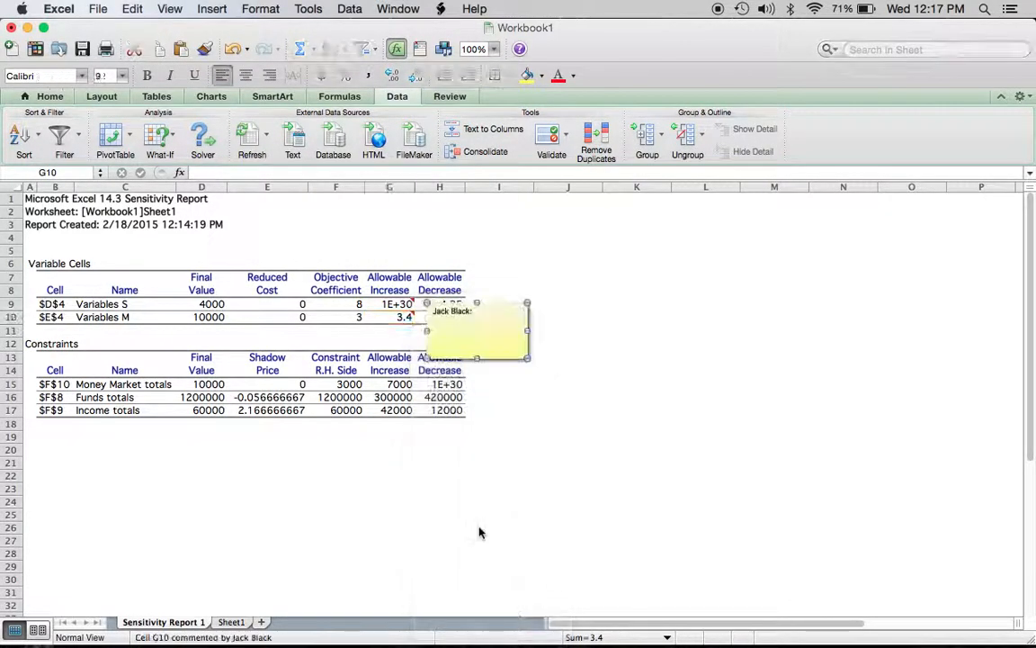
click(472, 331)
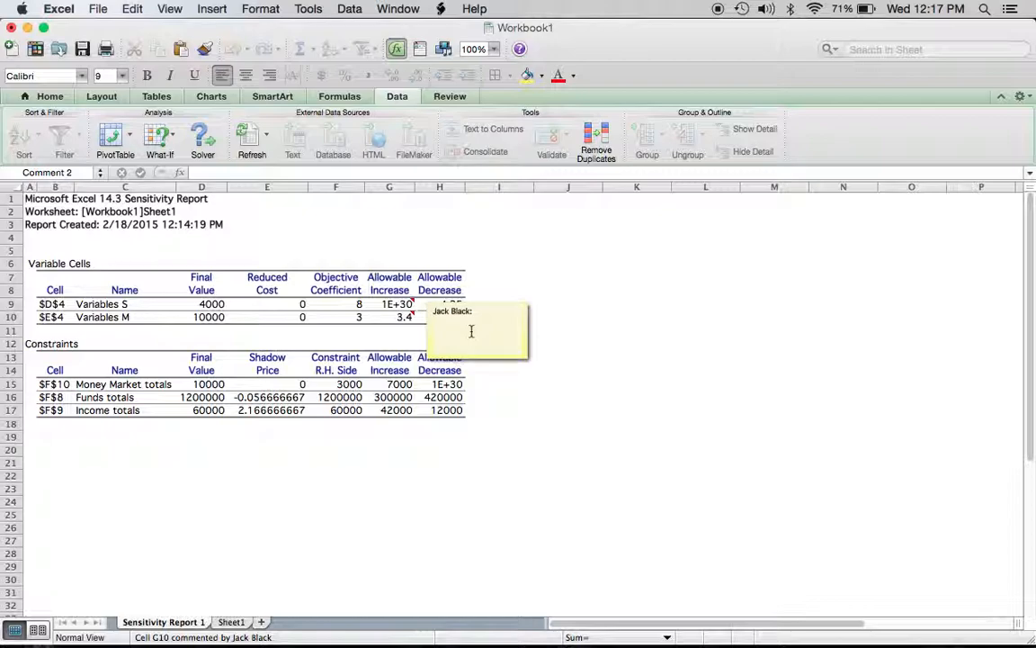
click(495, 295)
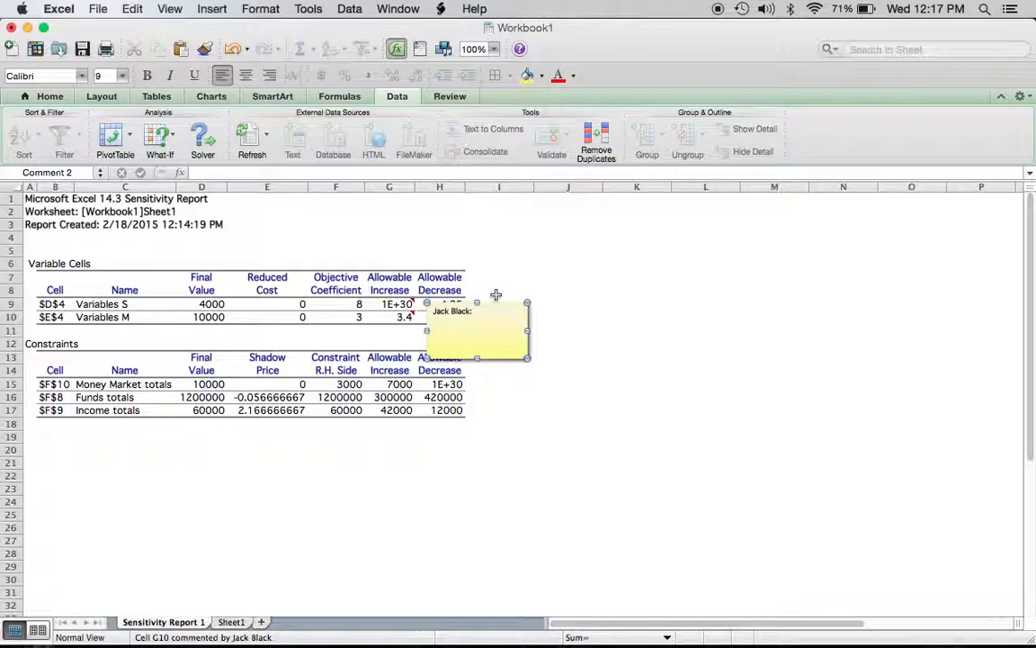
click(474, 324)
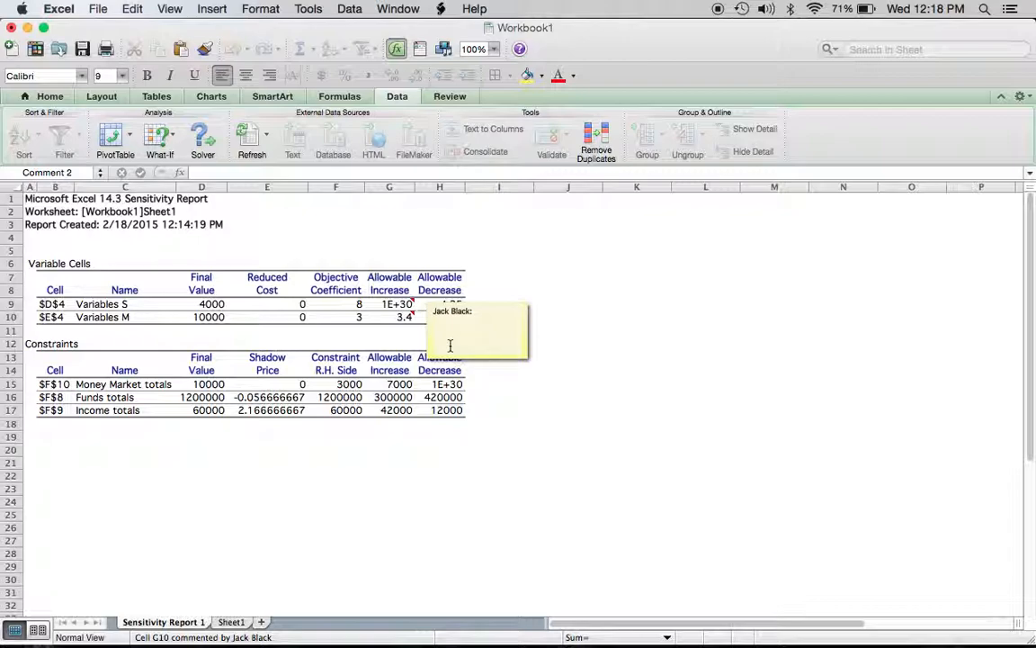
Step: Switch to the textbook PDF in Adobe Reader, copy Problem 10's part b sentence about objective coefficient ranges, and return to Excel
key(ctrl+Right)
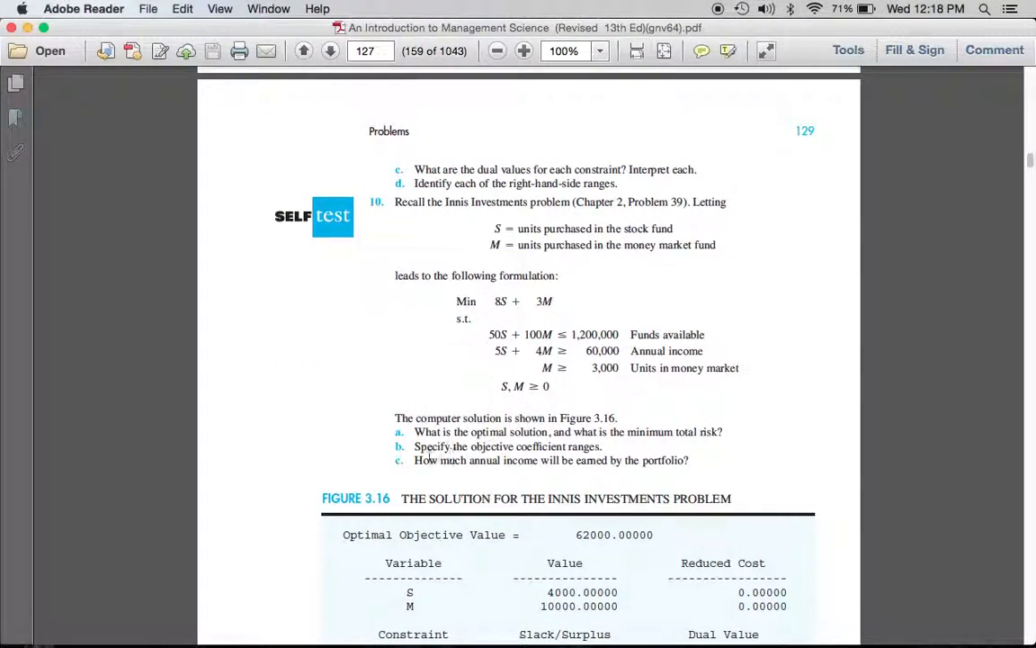
drag(382, 441, 602, 452)
key(ctrl+Left)
key(ctrl+Right)
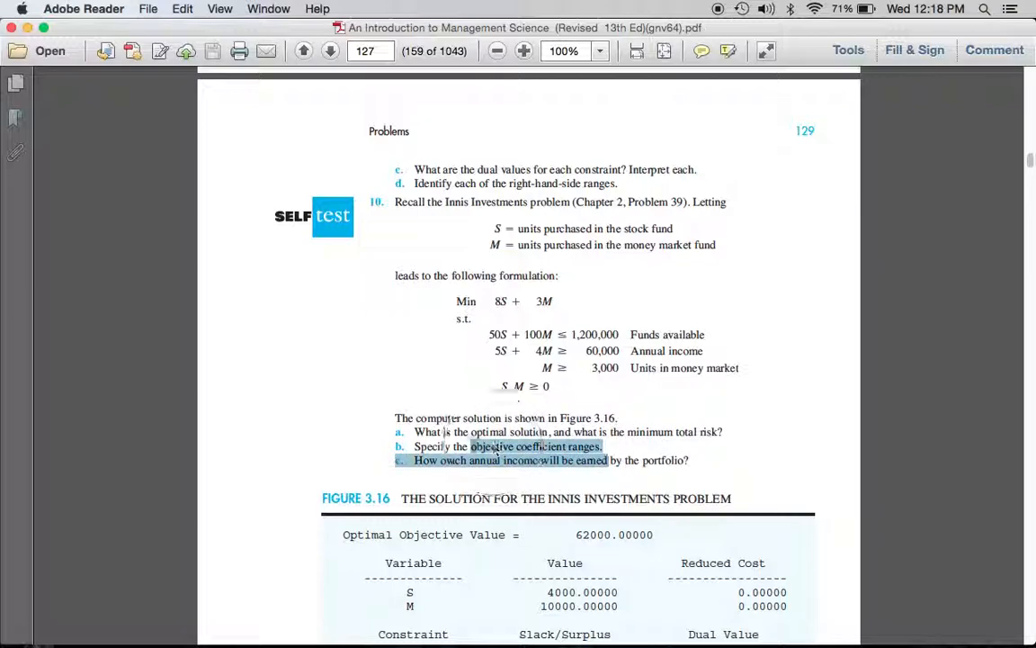
click(418, 447)
drag(416, 446, 600, 448)
key(super+c)
key(ctrl+Left)
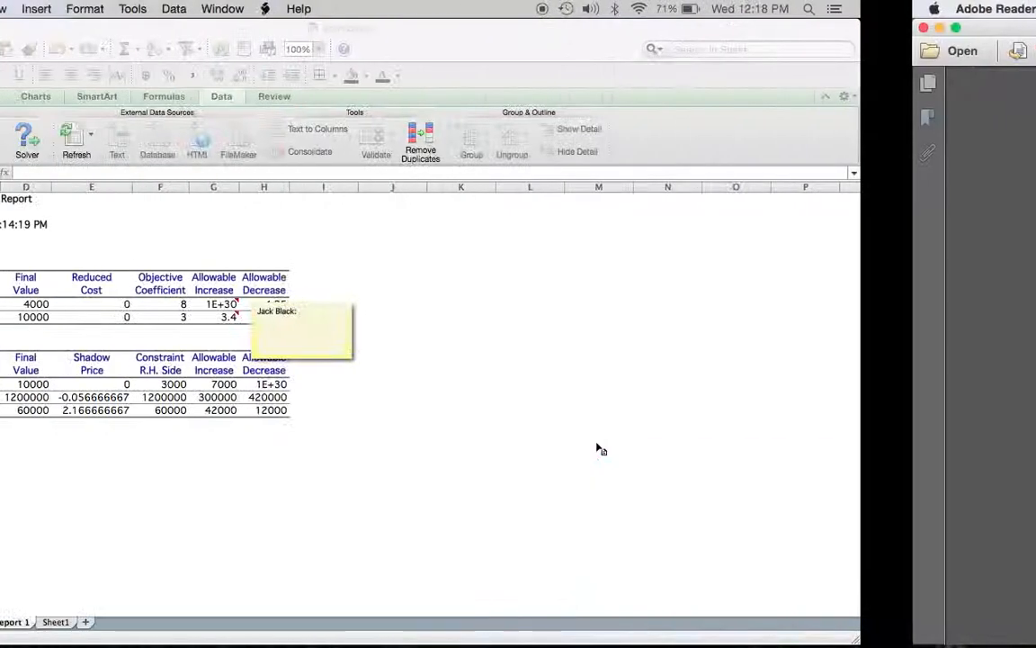
Step: Paste the copied question into E22 of the sensitivity report and append "8S +3M" after it
click(260, 474)
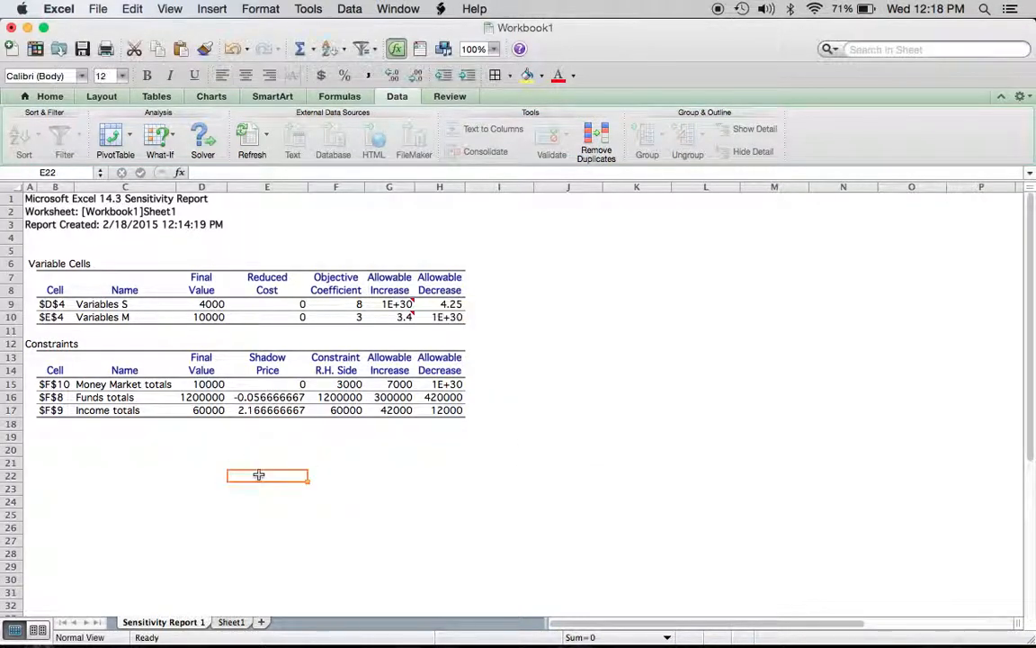
key(super+v)
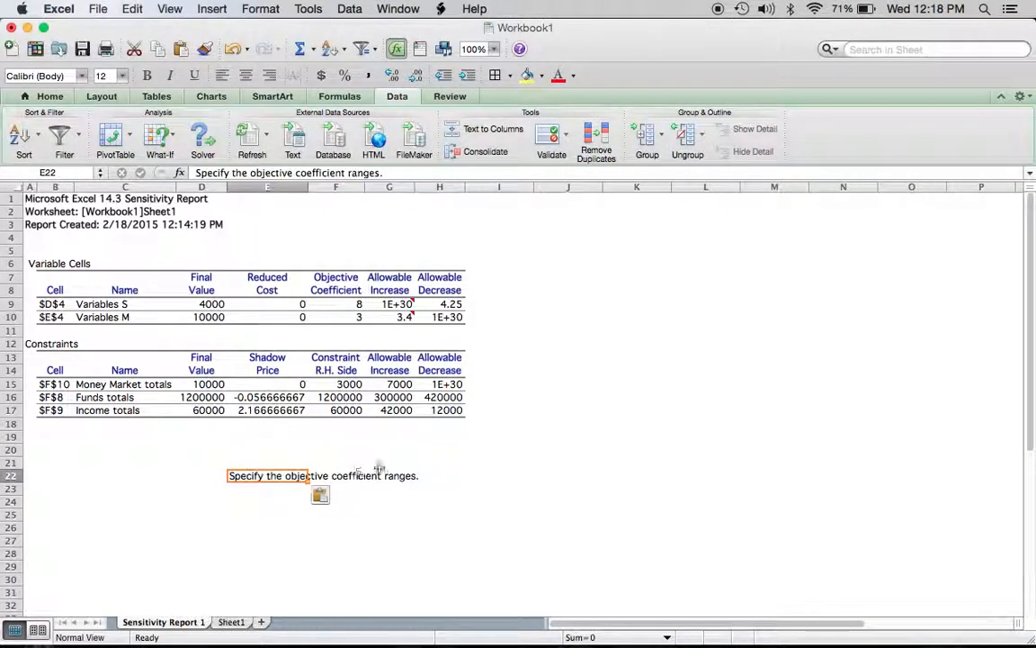
click(419, 475)
double_click(259, 475)
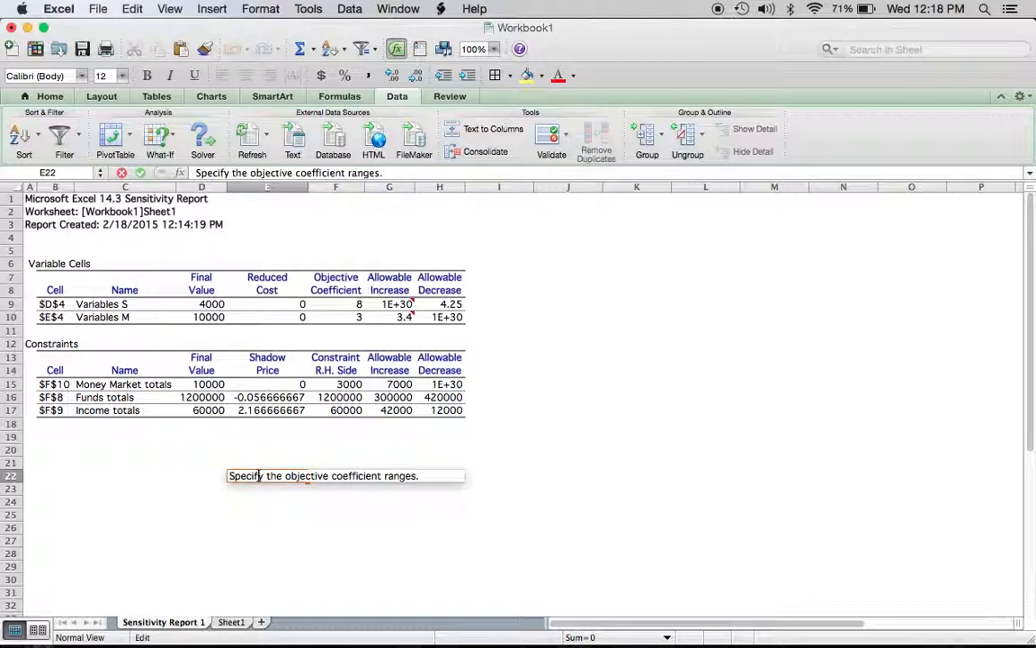
click(396, 173)
text(8S)
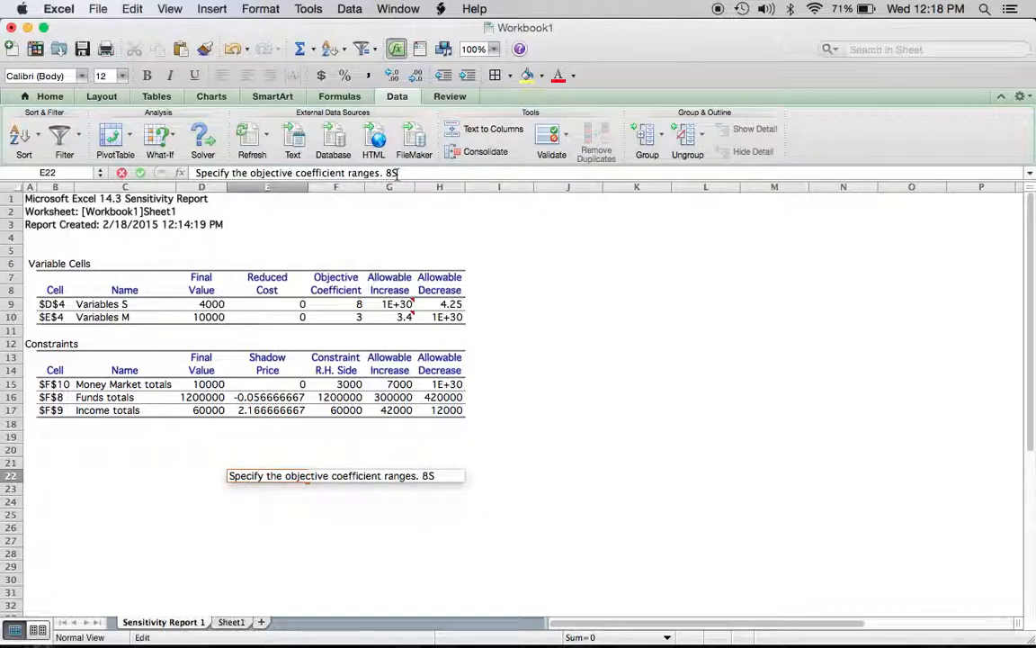
text( +3M)
key(Return)
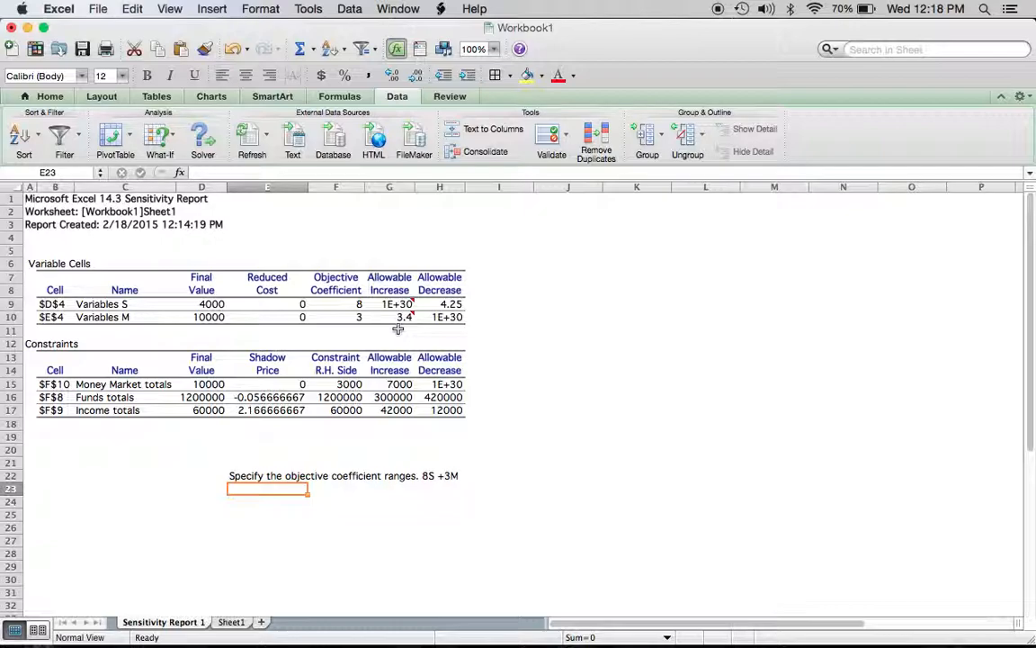
Step: Enter the question "What is the range for S?" in E23, below the objective coefficient question
double_click(273, 490)
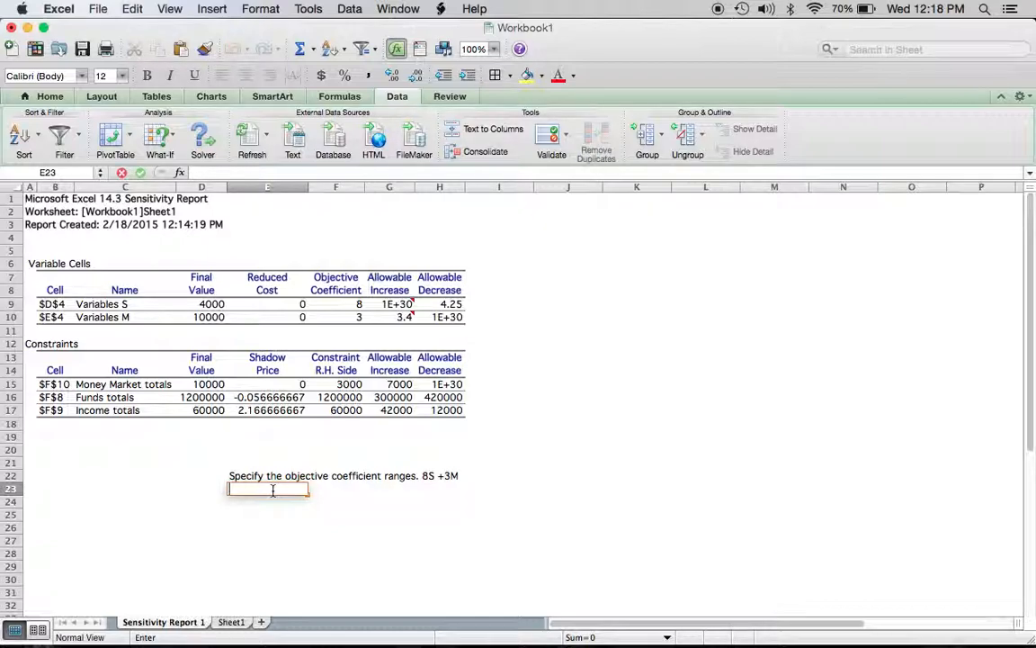
text(What is the rang)
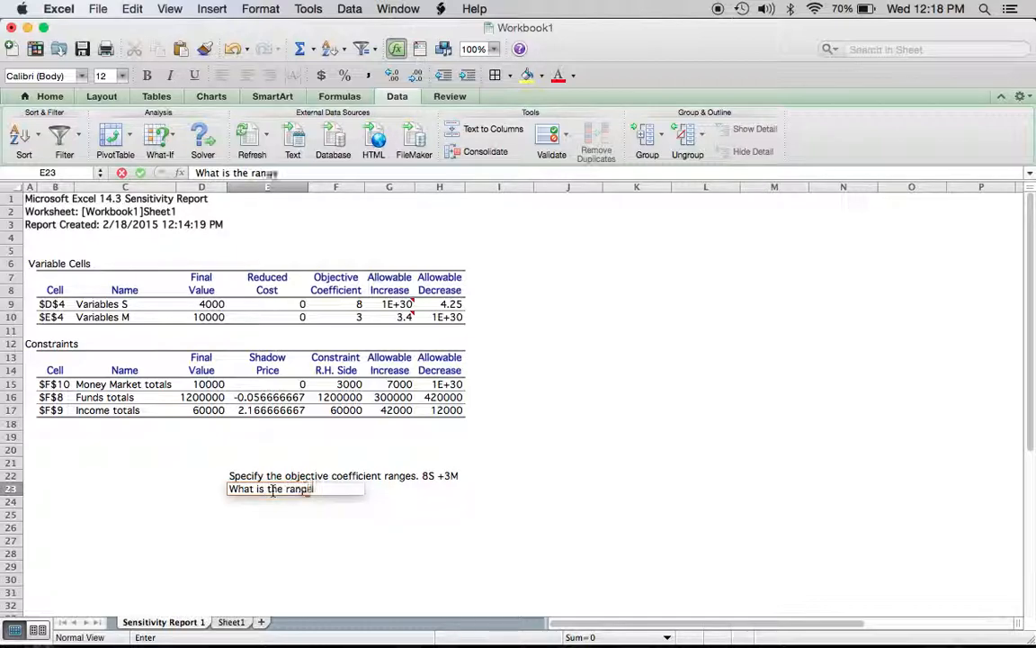
text(e for s)
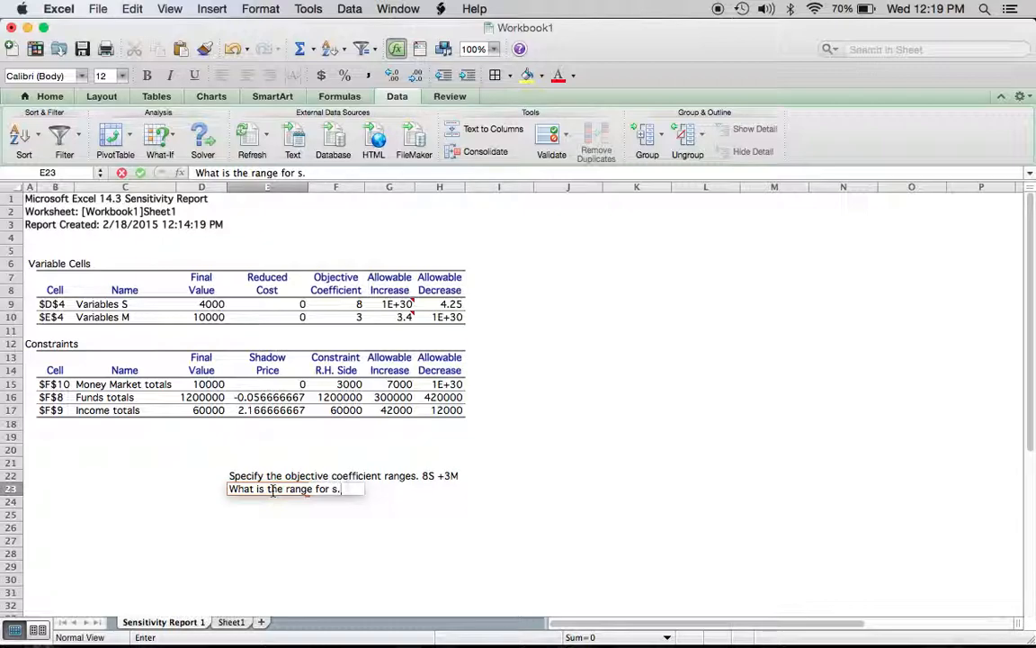
key(BackSpace)
text(S?)
Step: Append "Lower Limit" to the question about the range for S in E23
text(Lowe)
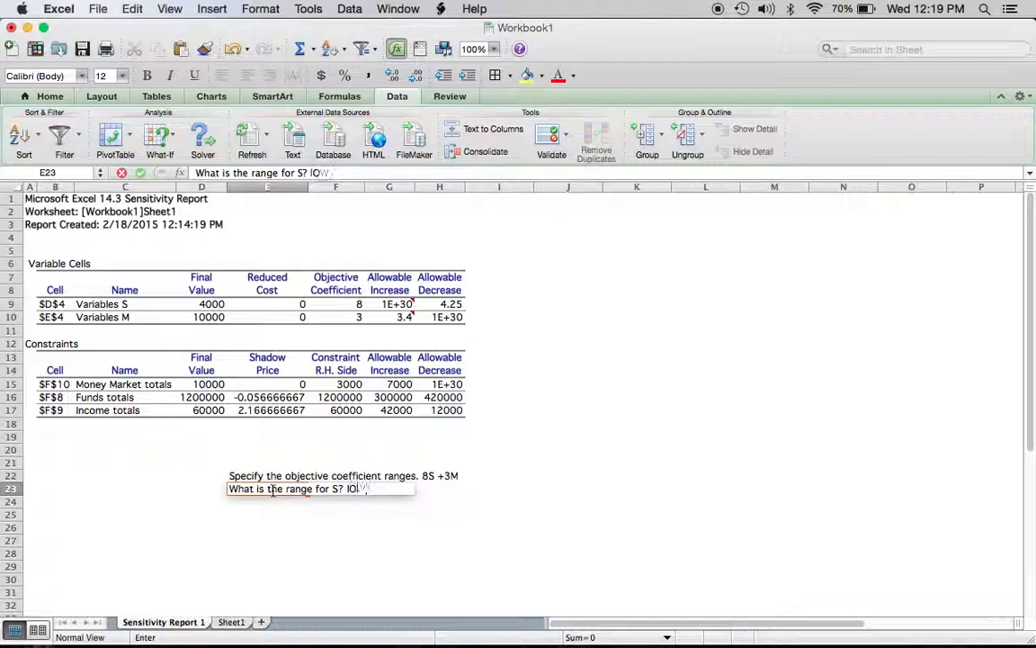
text(r LMIT)
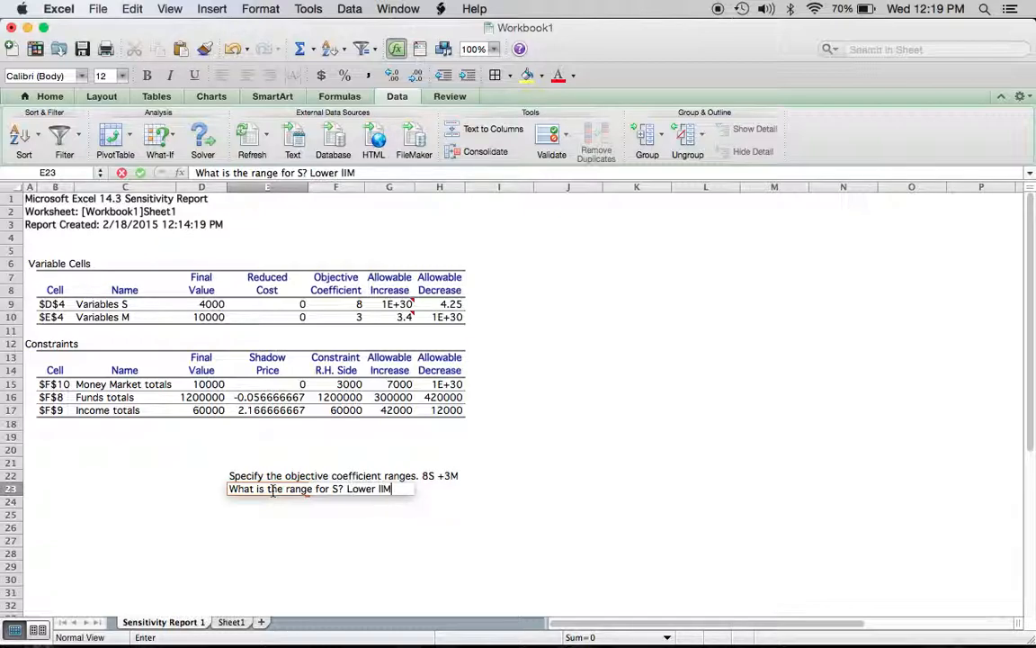
key(BackSpace)
key(BackSpace)
key(BackSpace)
key(BackSpace)
text(Limit)
Step: Insert a comment without any added text on H9, the allowable decrease for Variables S
click(447, 305)
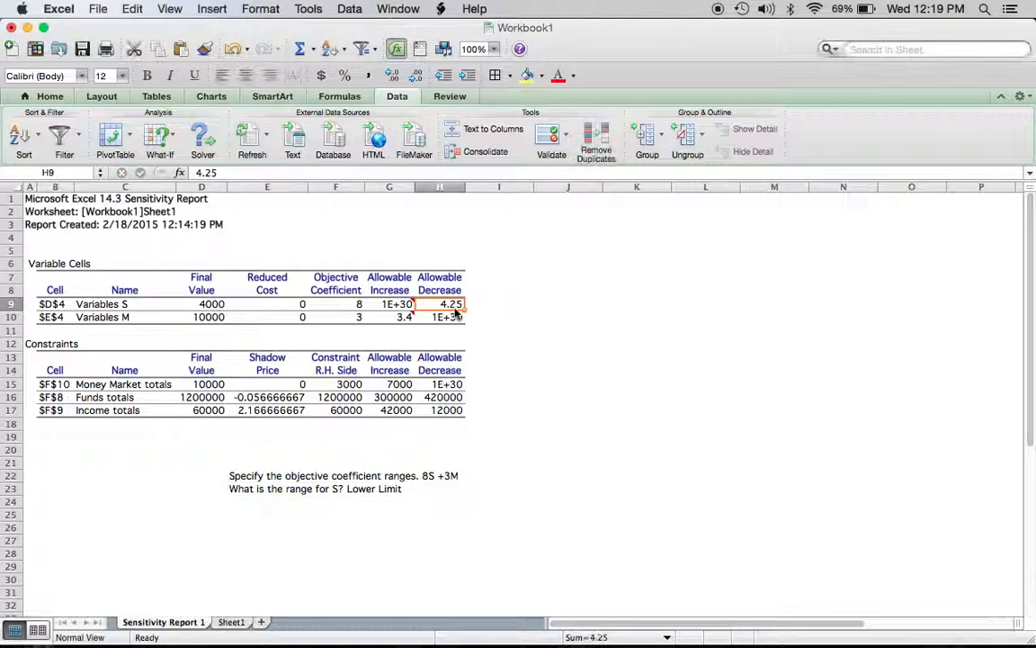
right_click(456, 311)
click(491, 525)
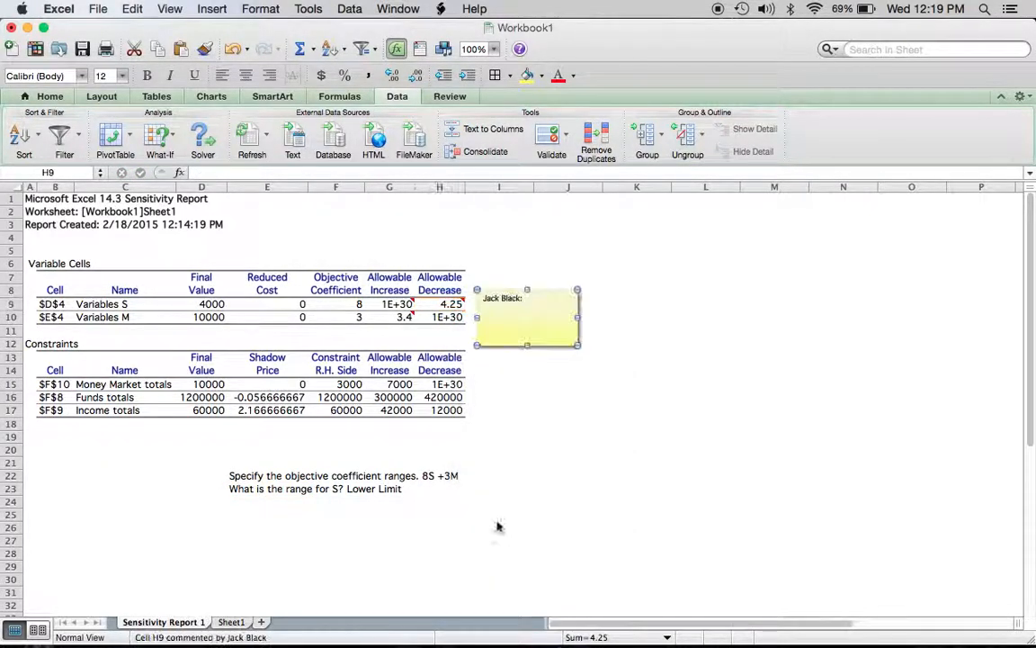
click(542, 311)
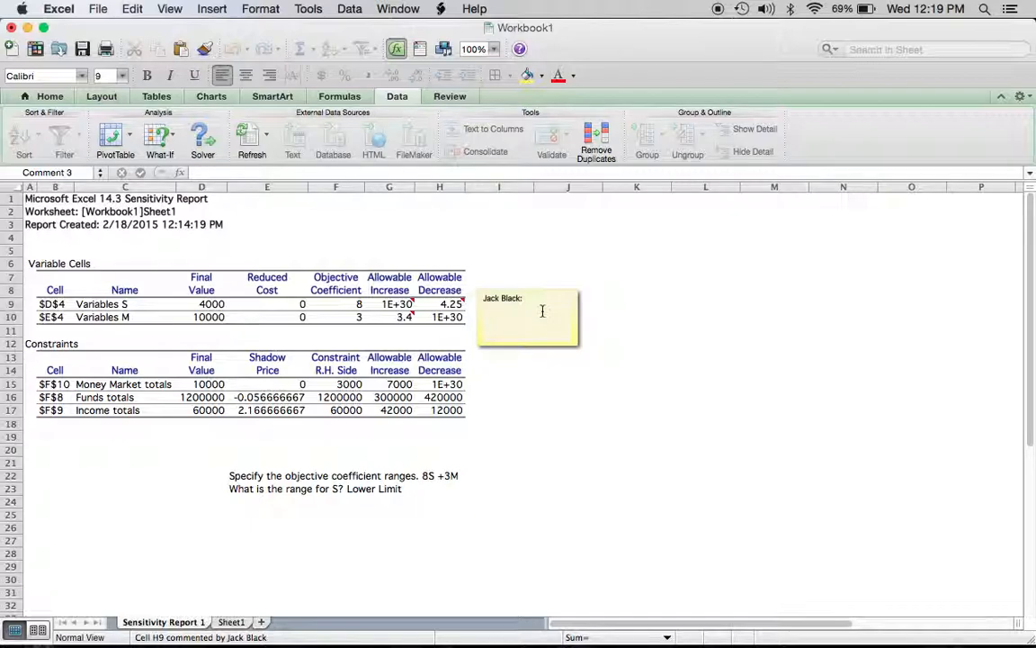
Step: Extend the lower limit note in E23 with the calculation "4.25 -1e+30 =3.75"
click(391, 488)
click(262, 502)
click(279, 489)
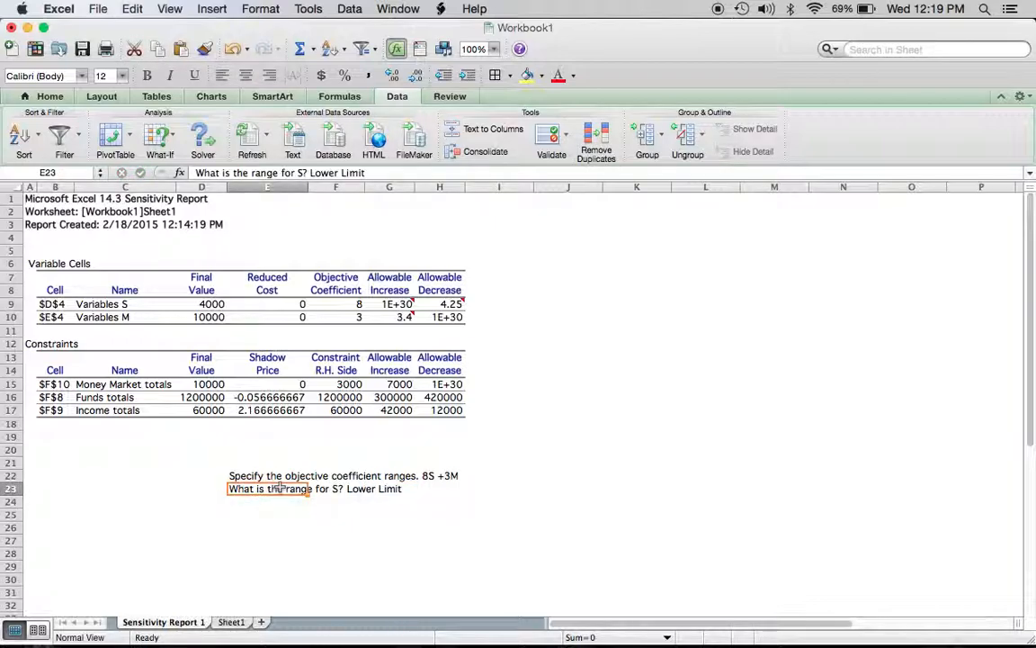
double_click(345, 490)
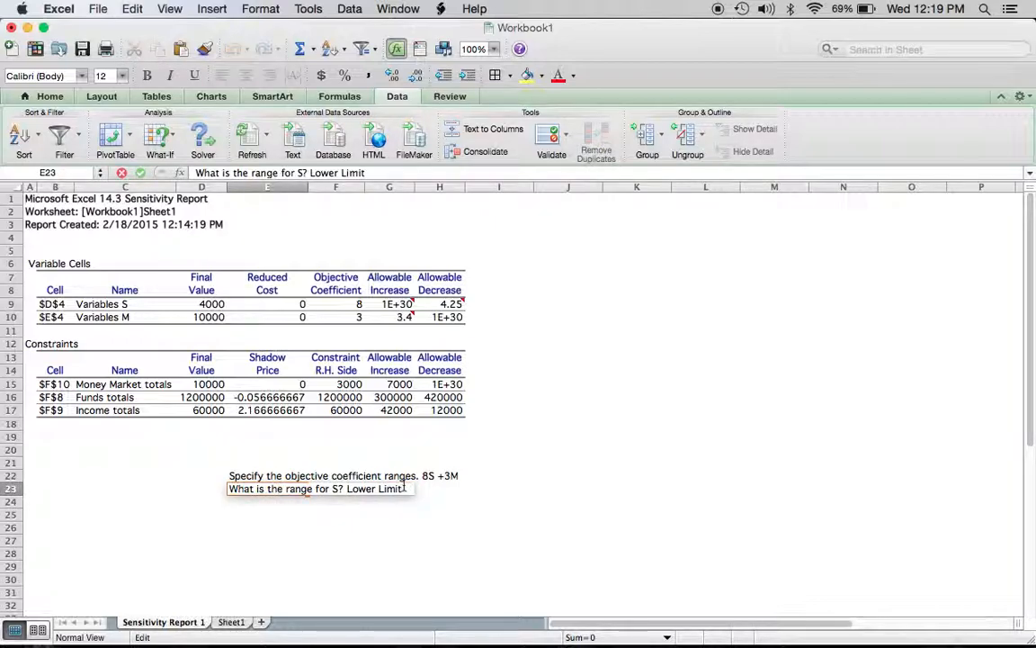
text(4.25)
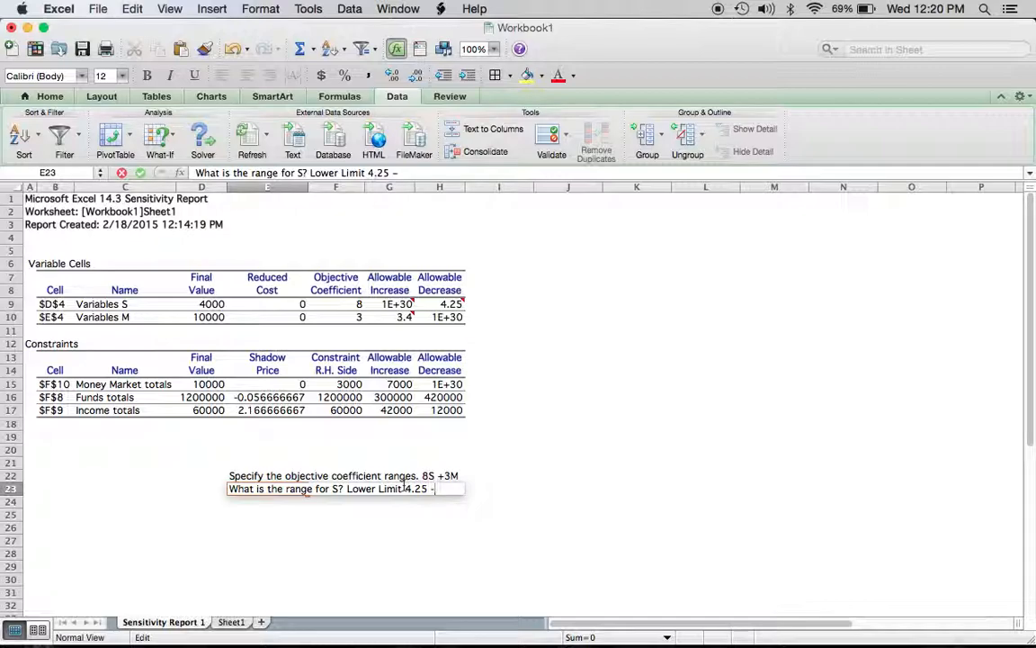
text( -1e+30 =)
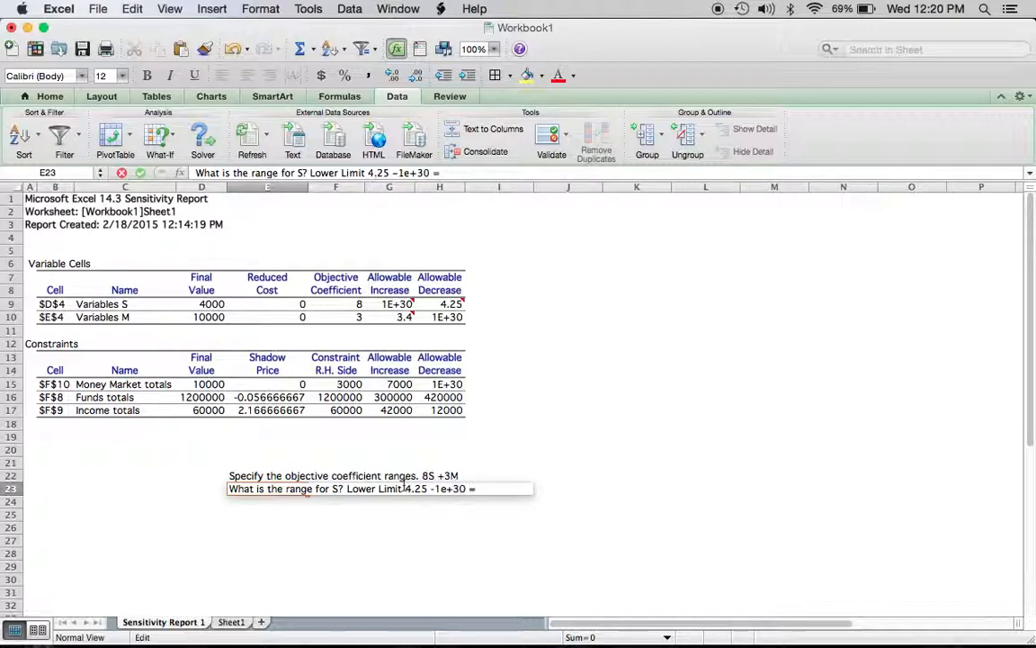
text(3.75)
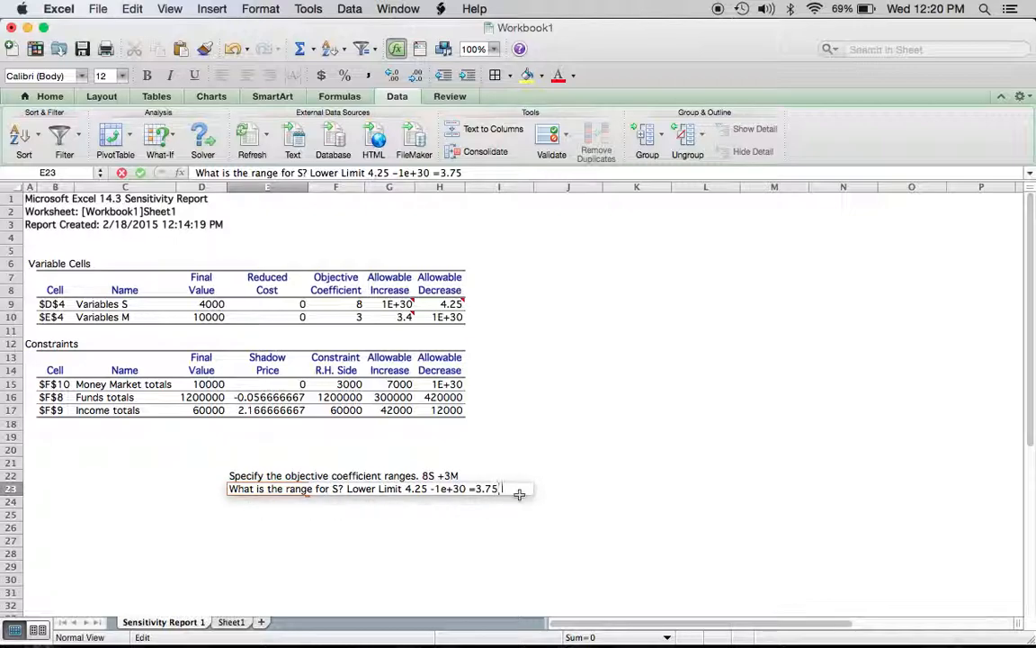
Step: Append "Upper Limit Infinity" to the range for S note in E23, after the lower limit calculation
text(Uper)
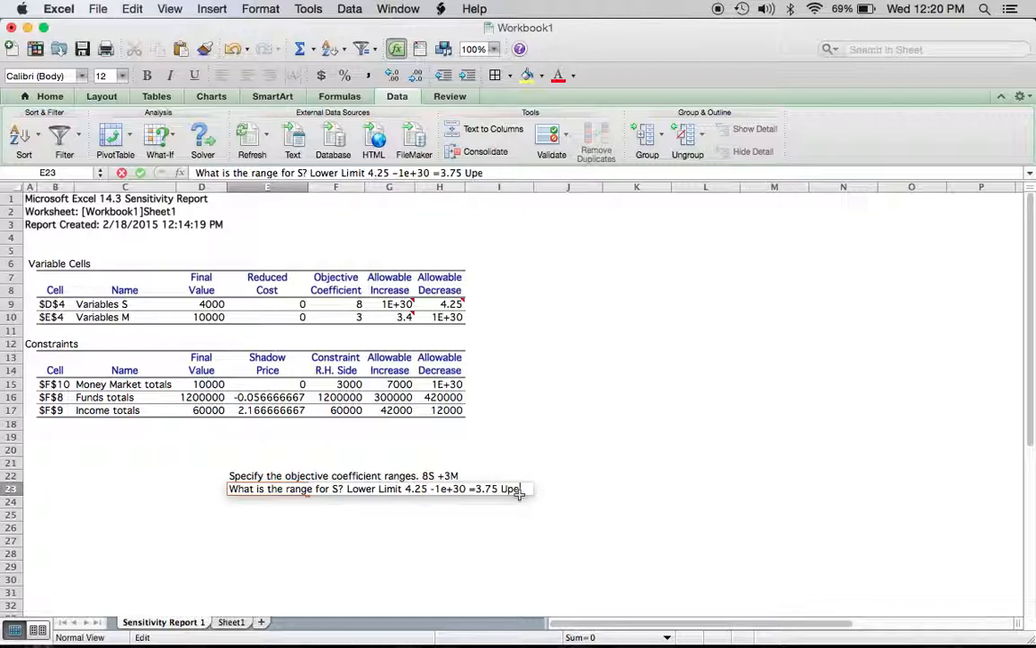
key(BackSpace)
key(BackSpace)
text(per liMIT)
key(BackSpace)
key(BackSpace)
key(BackSpace)
key(BackSpace)
key(BackSpace)
text(Limit)
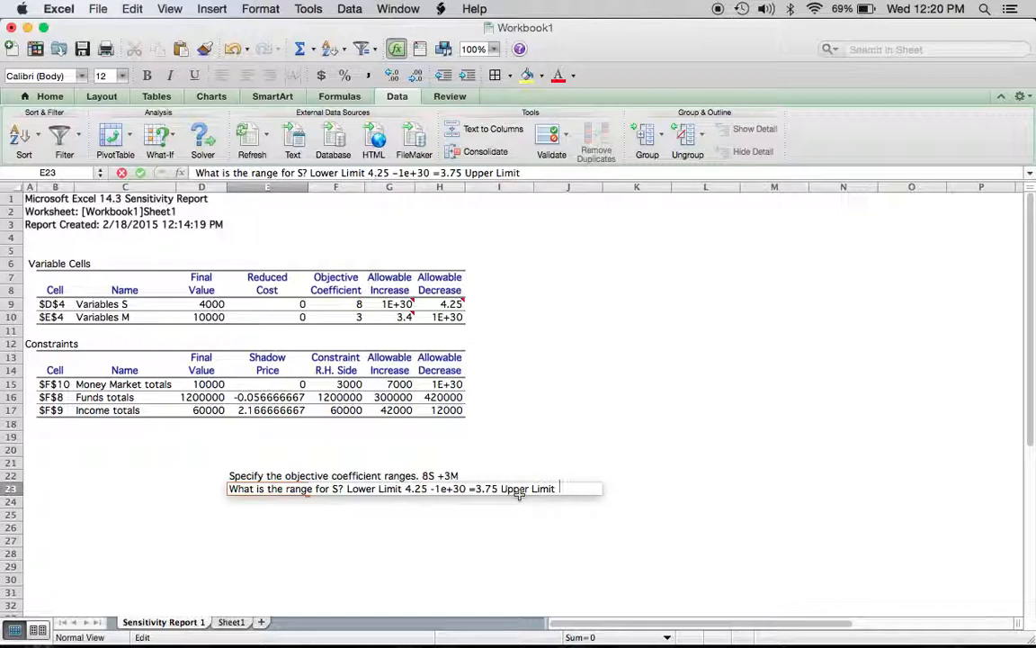
text( Infinity)
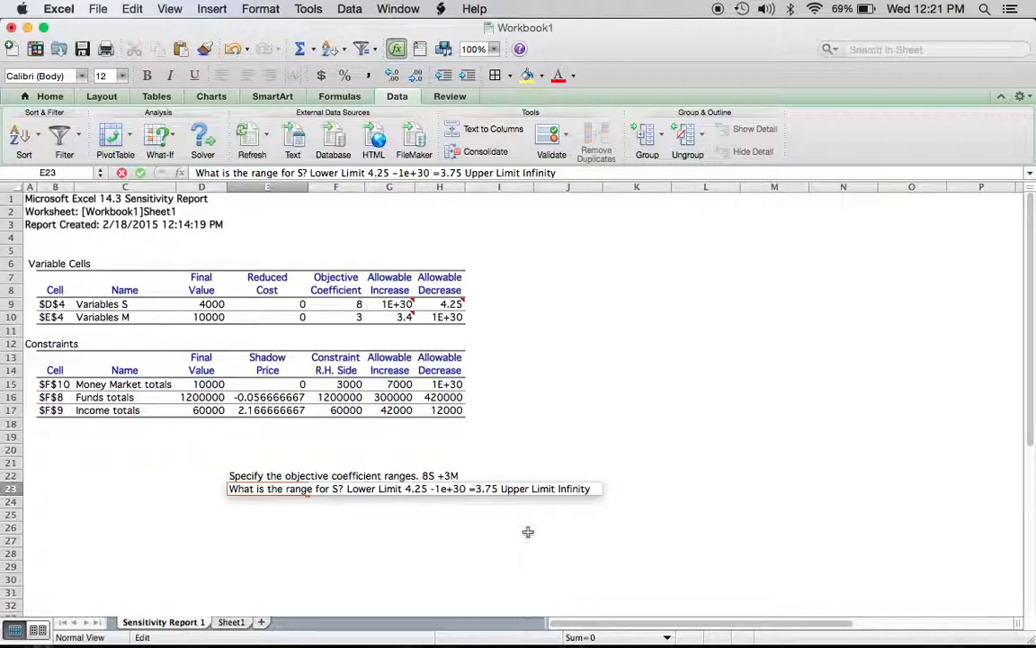
Step: Replace the upper limit value "Infinity" in the range for S note in E23 with "N/A"
key(BackSpace)
key(BackSpace)
key(BackSpace)
key(BackSpace)
key(BackSpace)
key(BackSpace)
key(BackSpace)
key(BackSpace)
text(NA/)
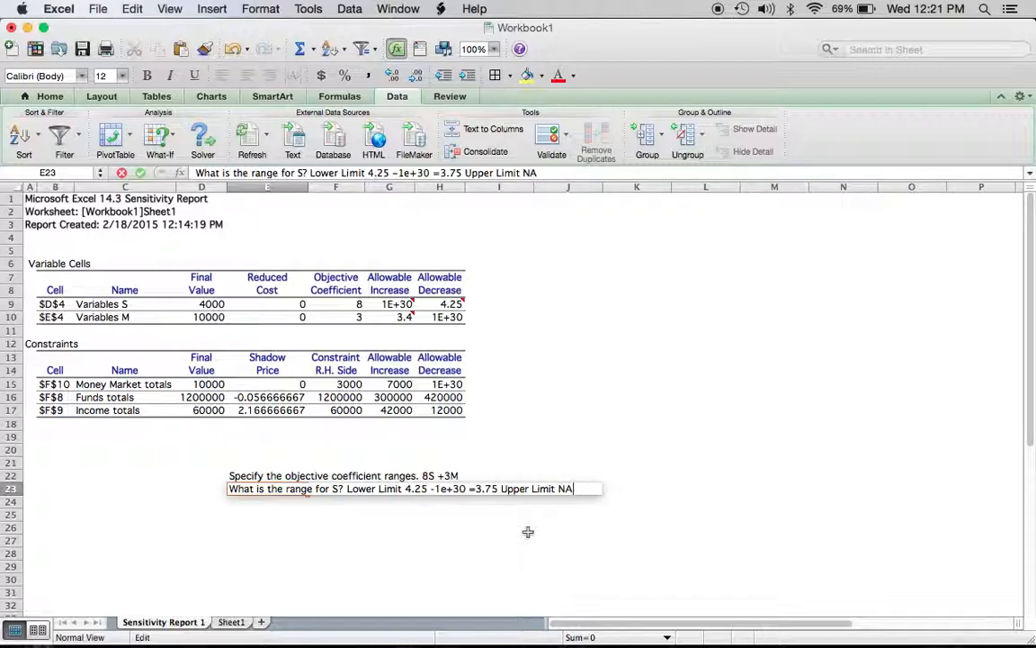
key(BackSpace)
key(BackSpace)
text(/A)
Step: Format the upper limit "N/A" and the lower limit result "3.75" in E23 as bold red text
drag(576, 490, 557, 488)
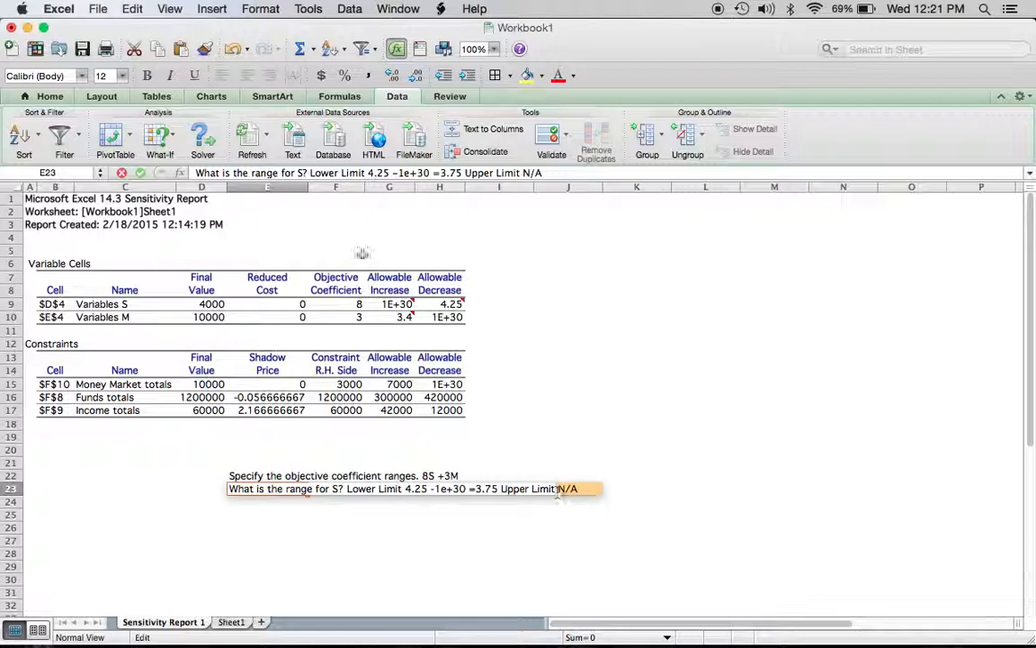
click(147, 75)
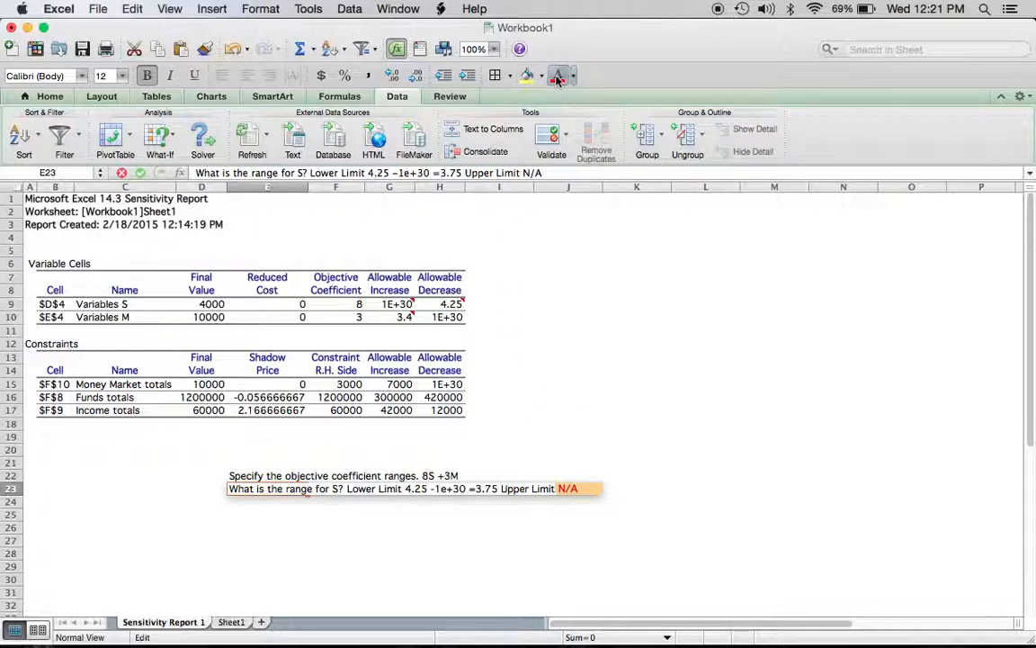
click(497, 487)
drag(497, 487, 475, 488)
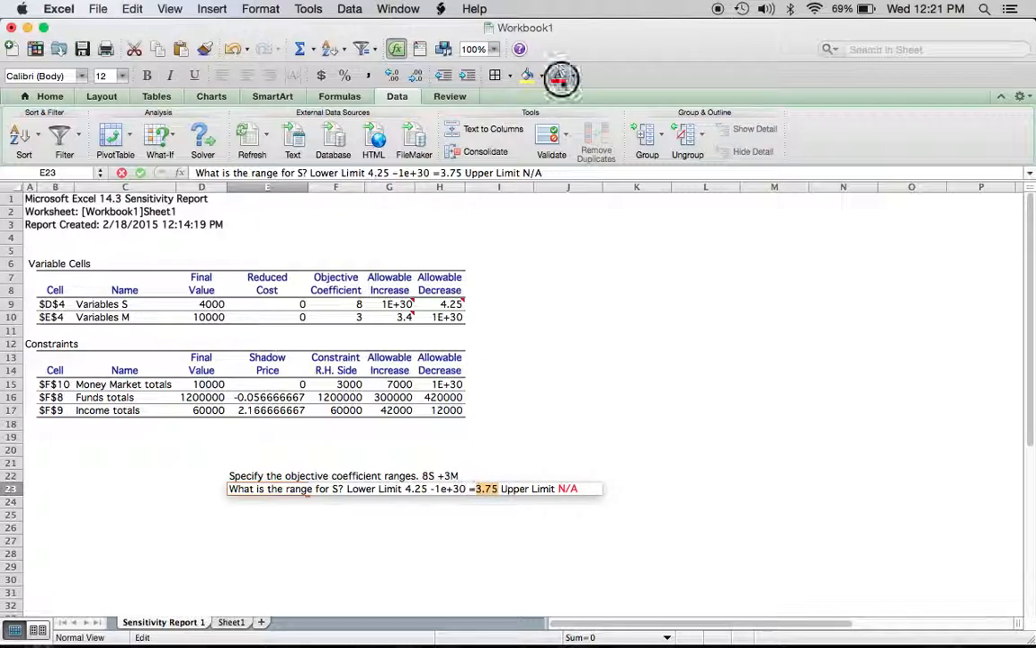
click(560, 77)
click(592, 487)
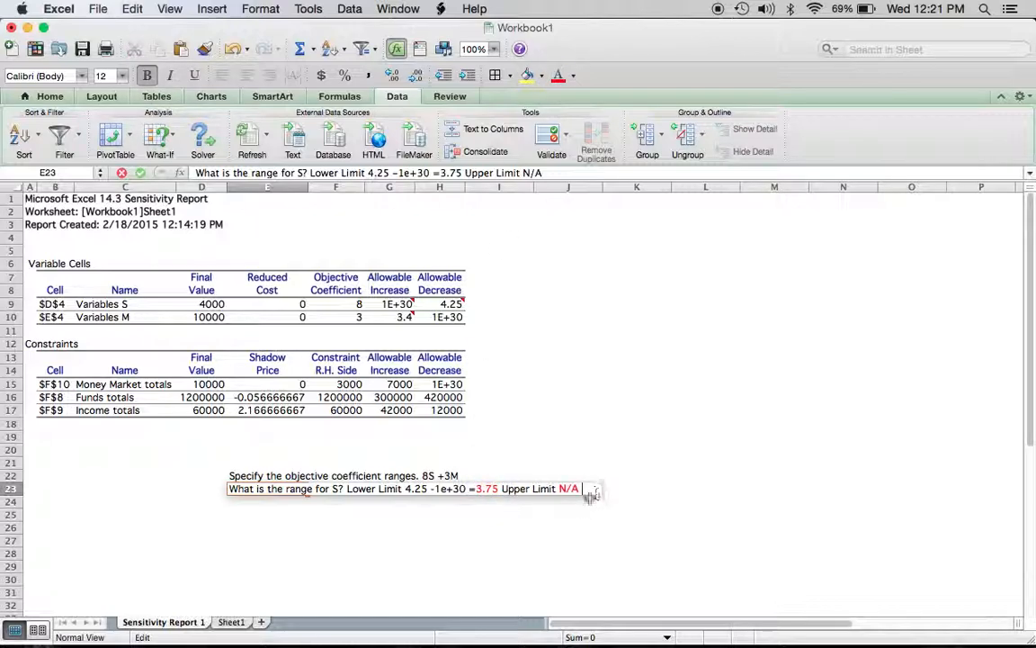
drag(497, 488, 475, 489)
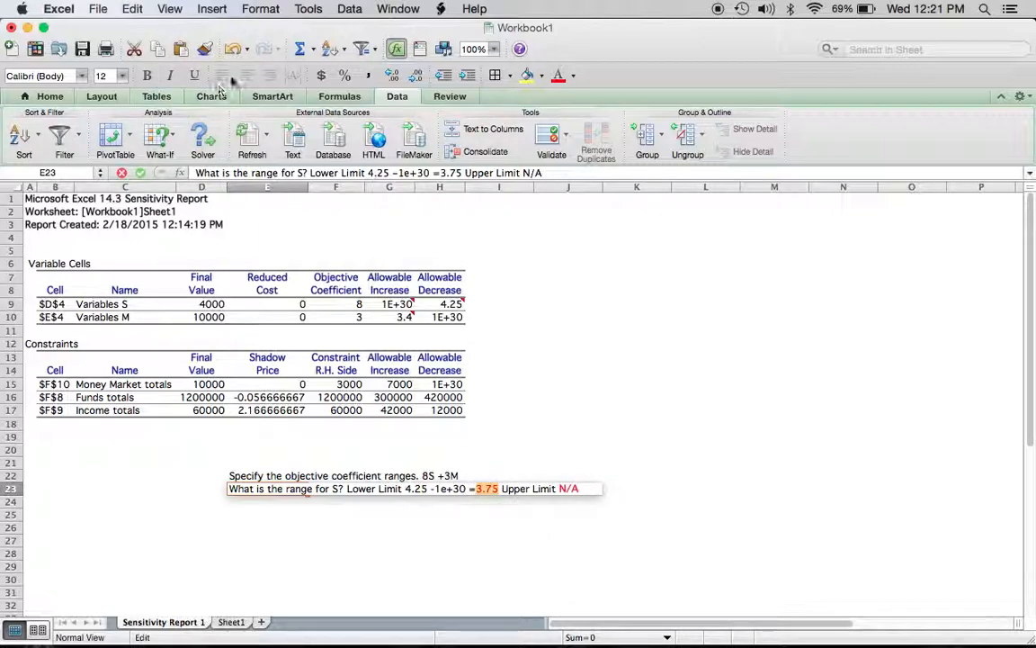
click(147, 75)
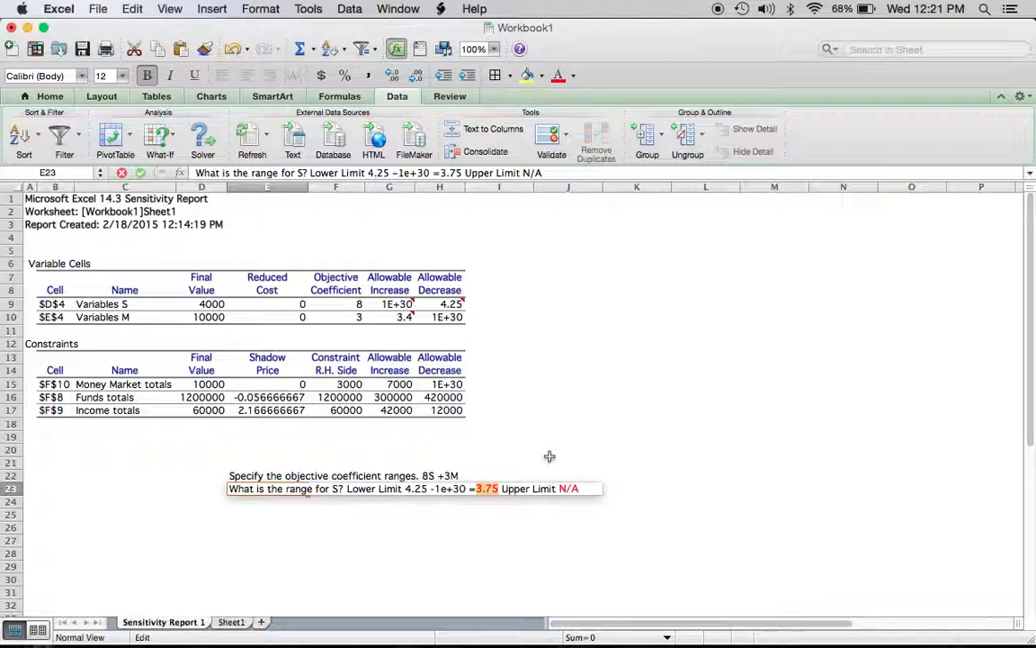
Step: Enter the question "What is the range for M?" in E24
click(250, 502)
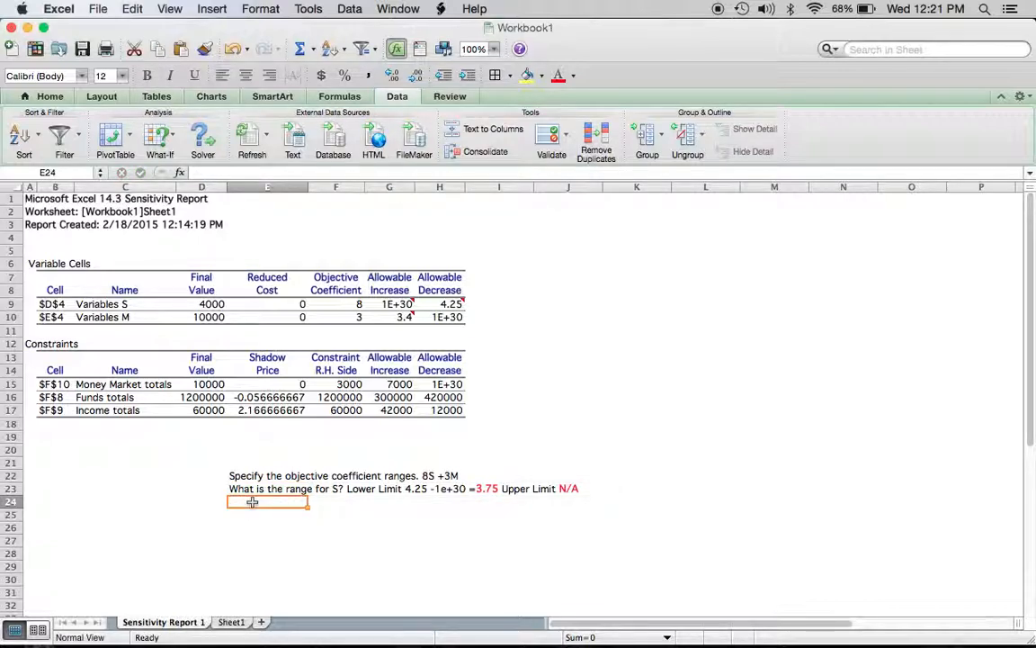
text(whAT)
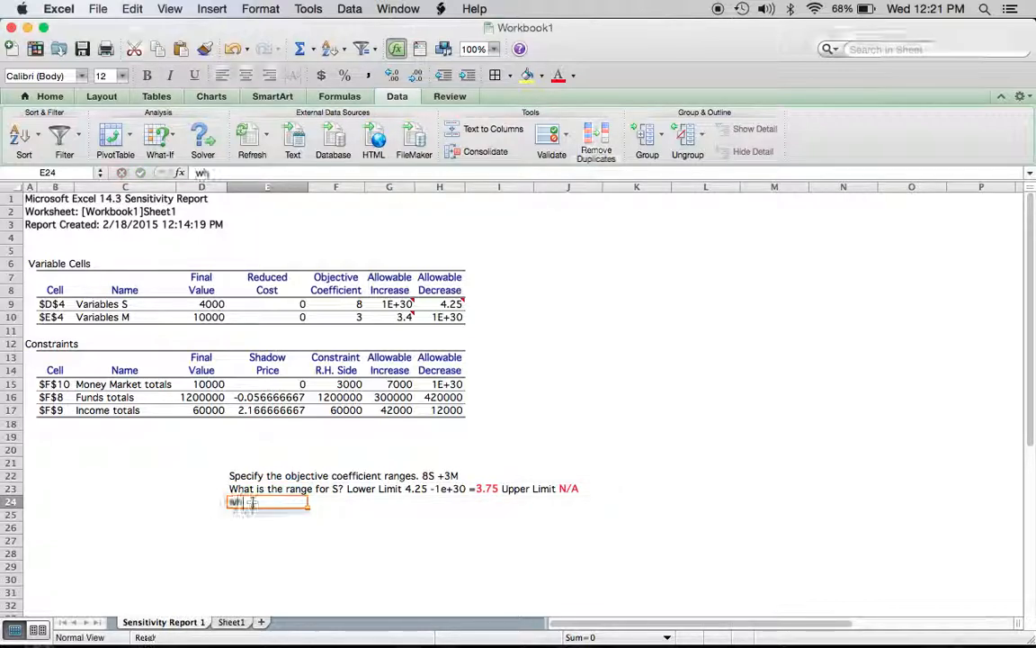
key(BackSpace)
key(BackSpace)
key(BackSpace)
key(BackSpace)
text(What is the )
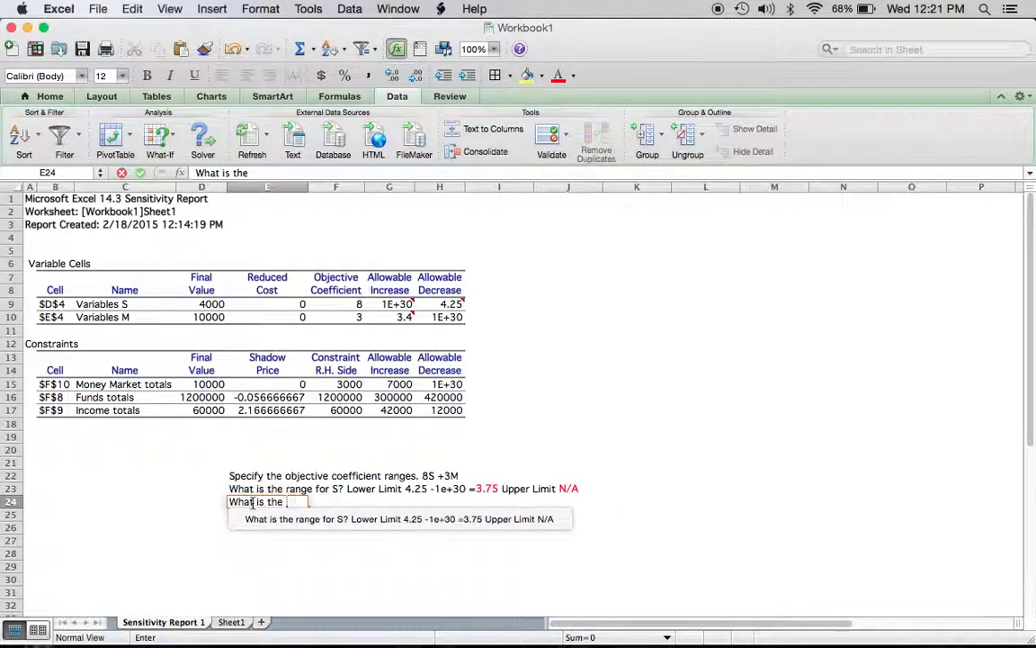
text(range for M)
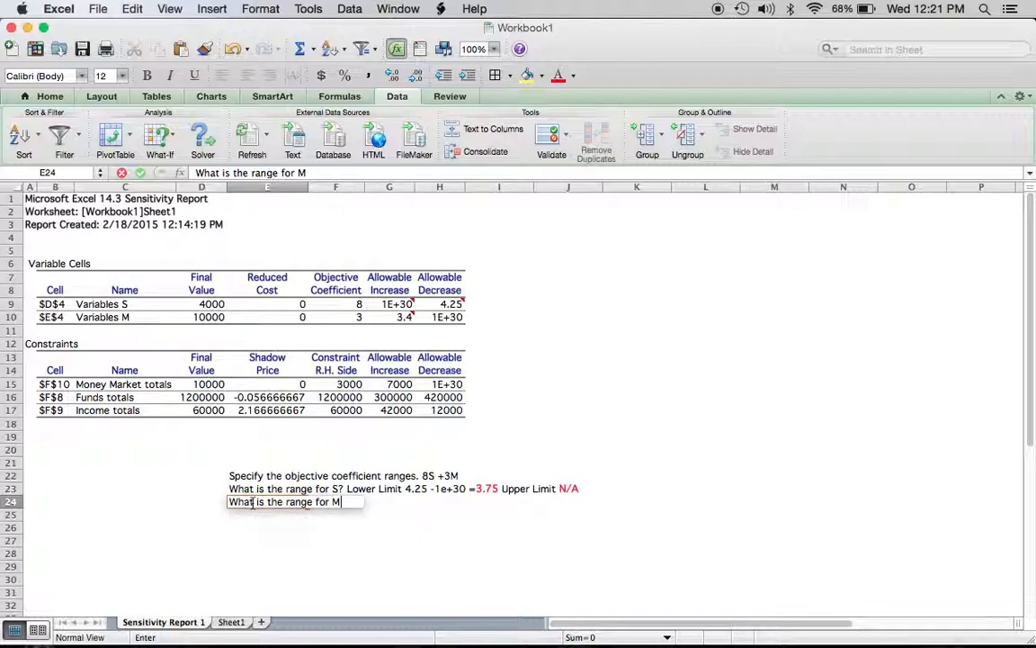
text(? Lower)
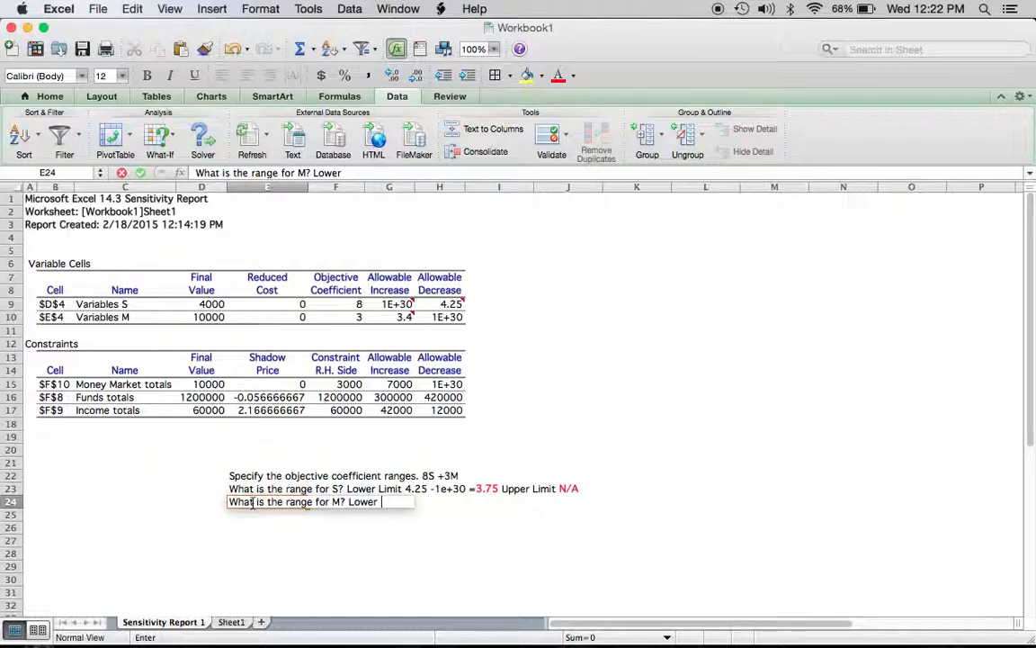
text( N/A)
Step: Append "Lower Limit N/A" to the question about the range for M in E24
key(BackSpace)
text(/A)
key(Left)
key(Left)
key(Left)
key(Left)
double_click(254, 503)
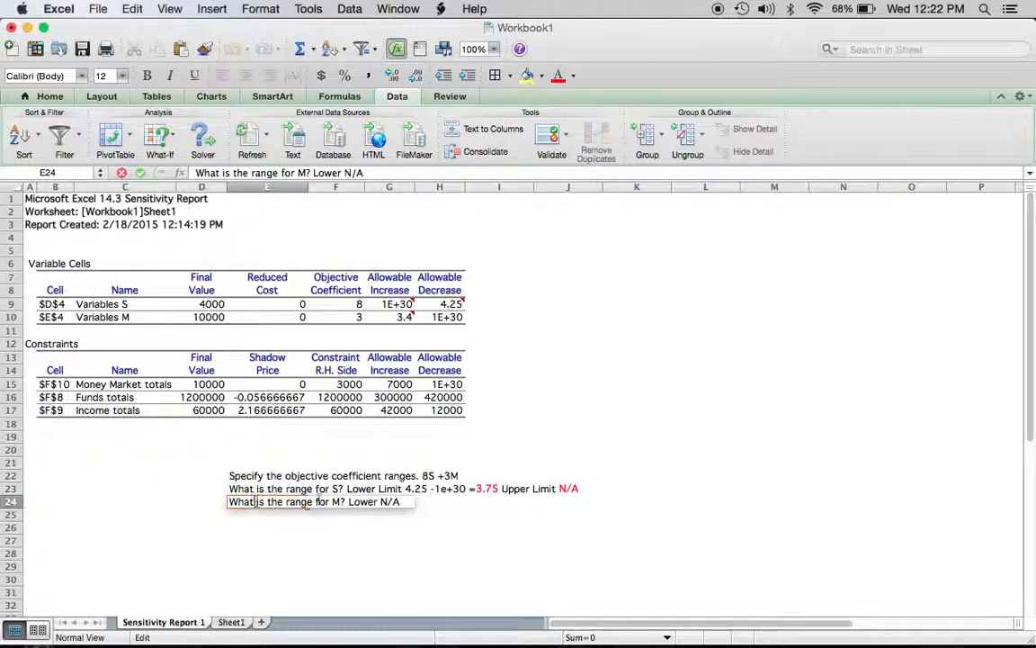
click(377, 502)
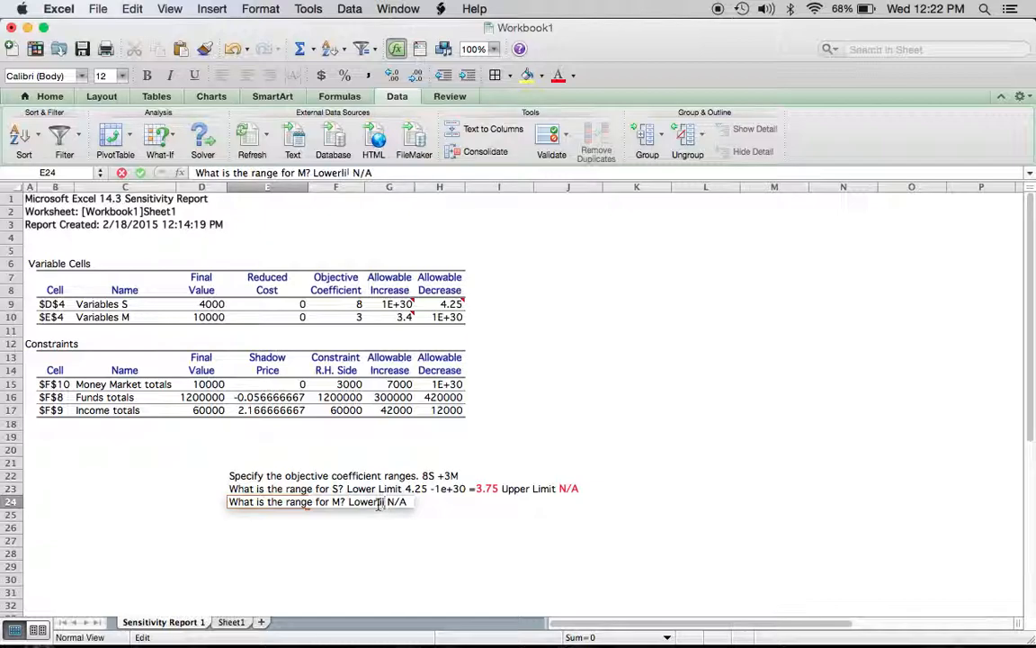
text(Limit)
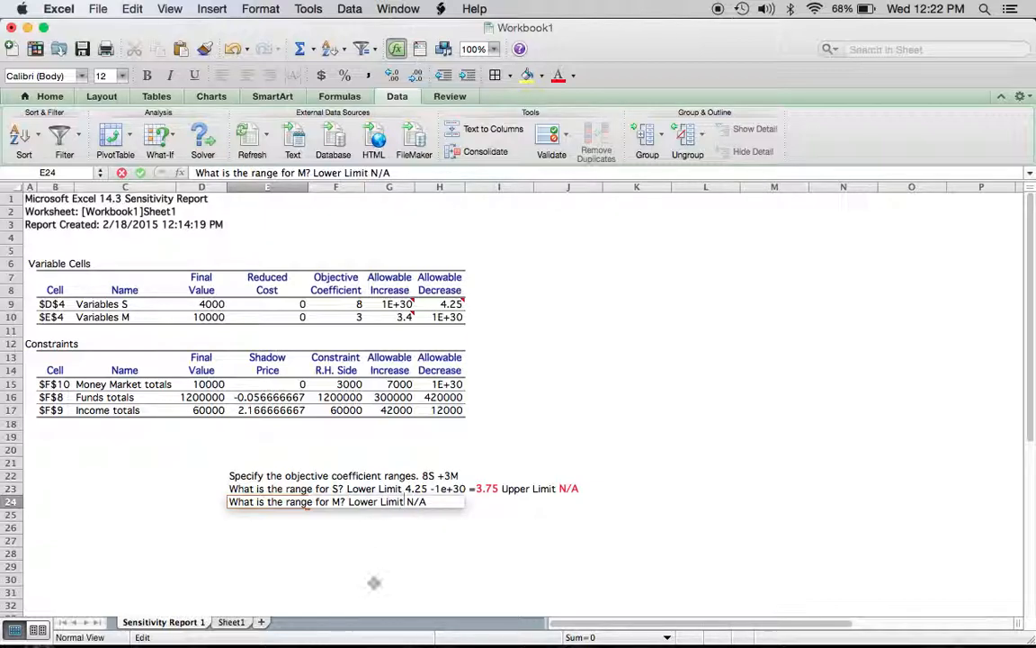
Step: Append "Upper Limit 6.40" to the end of the range for M note in E24
click(445, 505)
text(Upper)
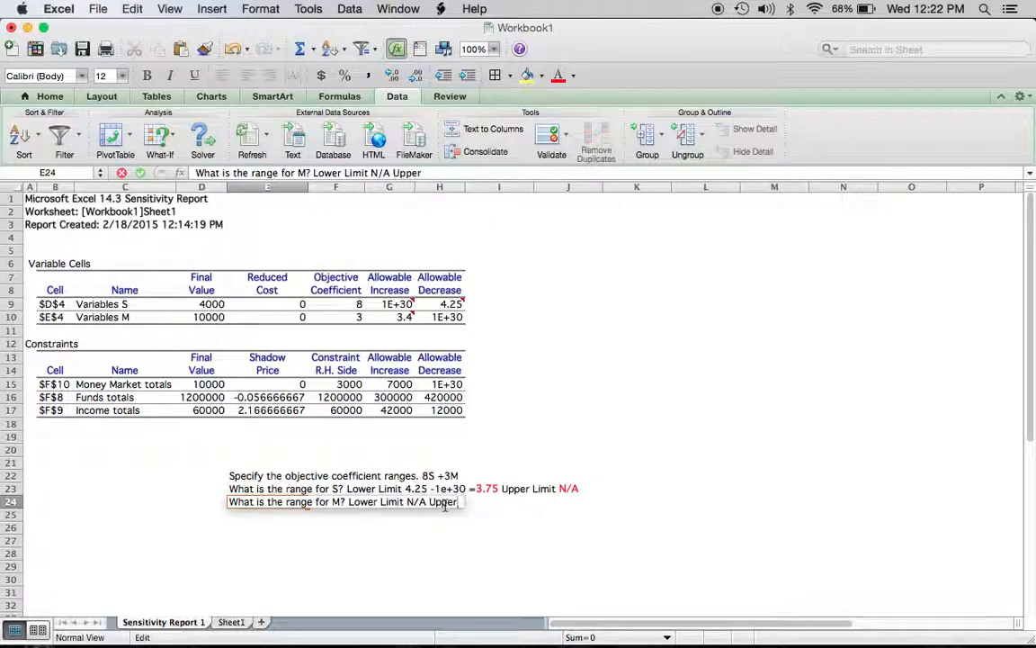
text( Lim)
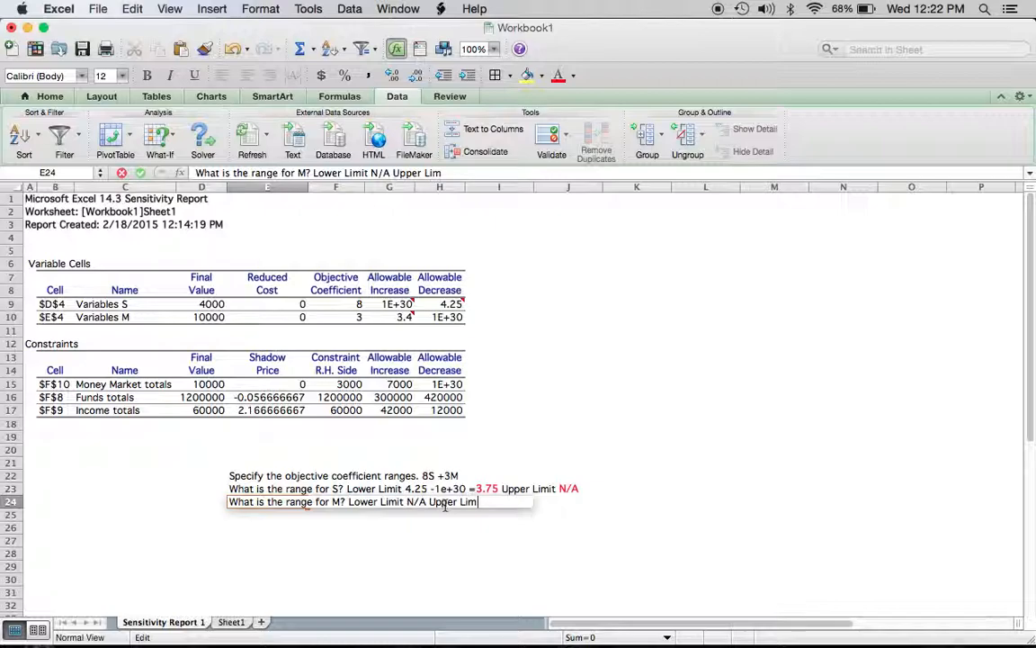
text(it 6.40)
click(378, 540)
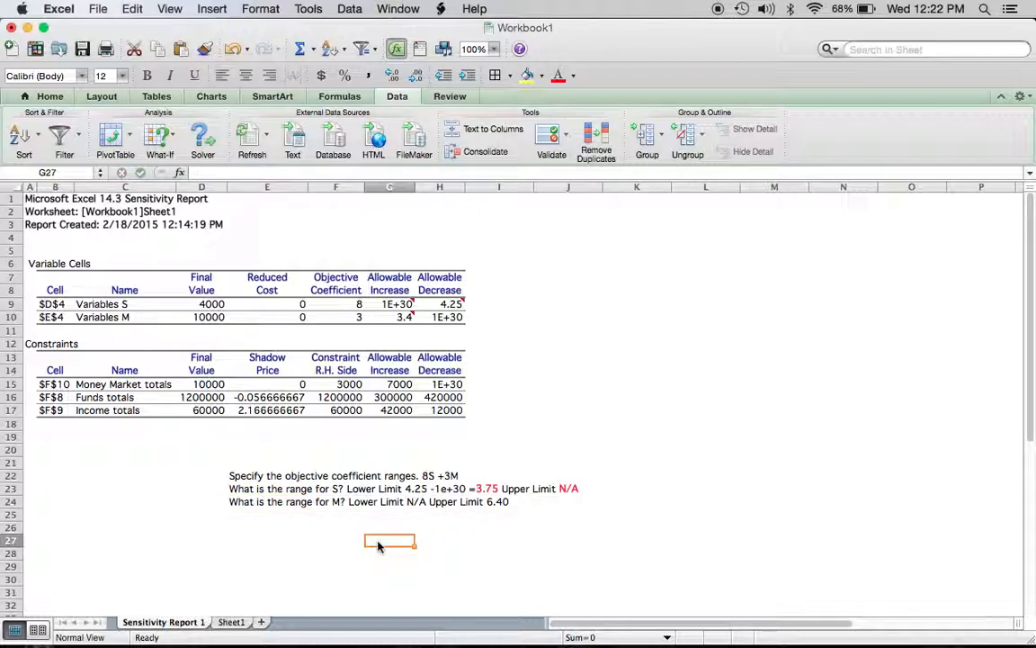
Step: Rename the Sheet1 worksheet as "Risk Min Prob"
click(230, 621)
right_click(230, 622)
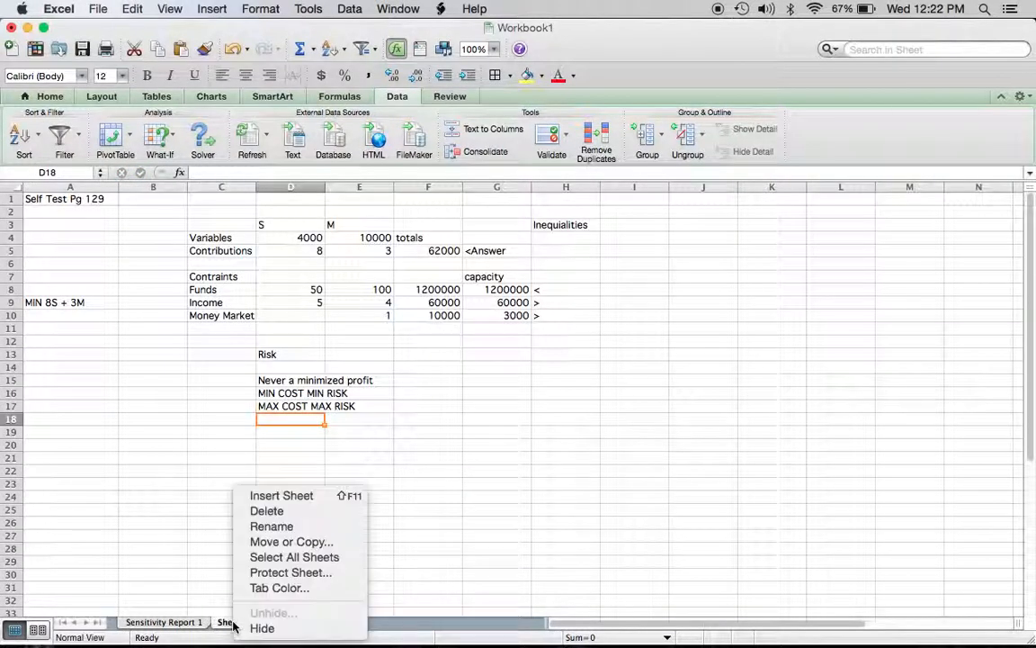
click(311, 527)
text(Risk)
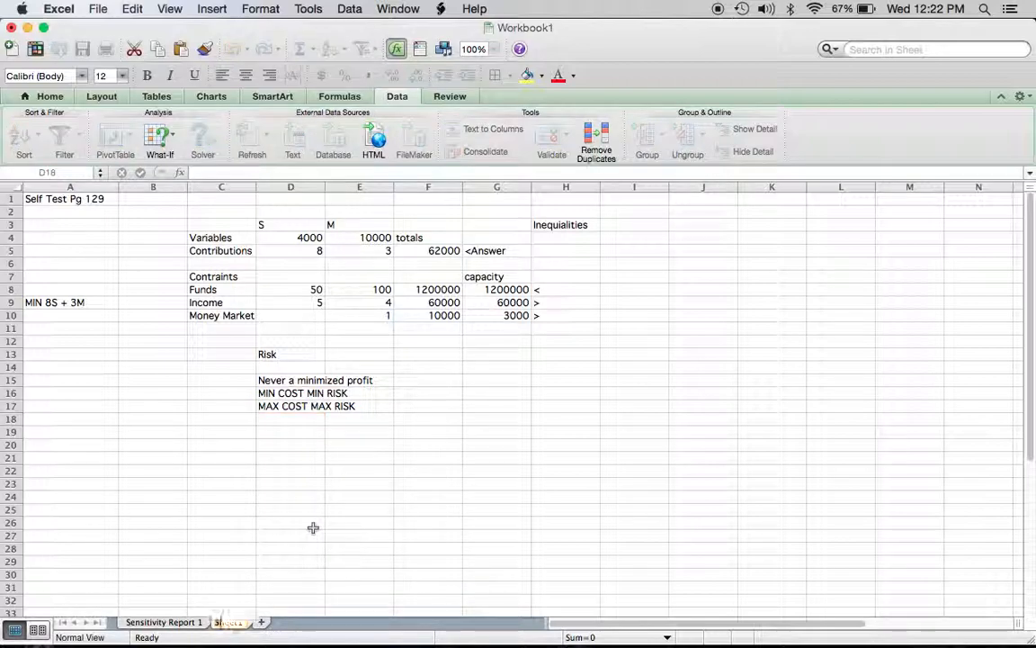
text( Min)
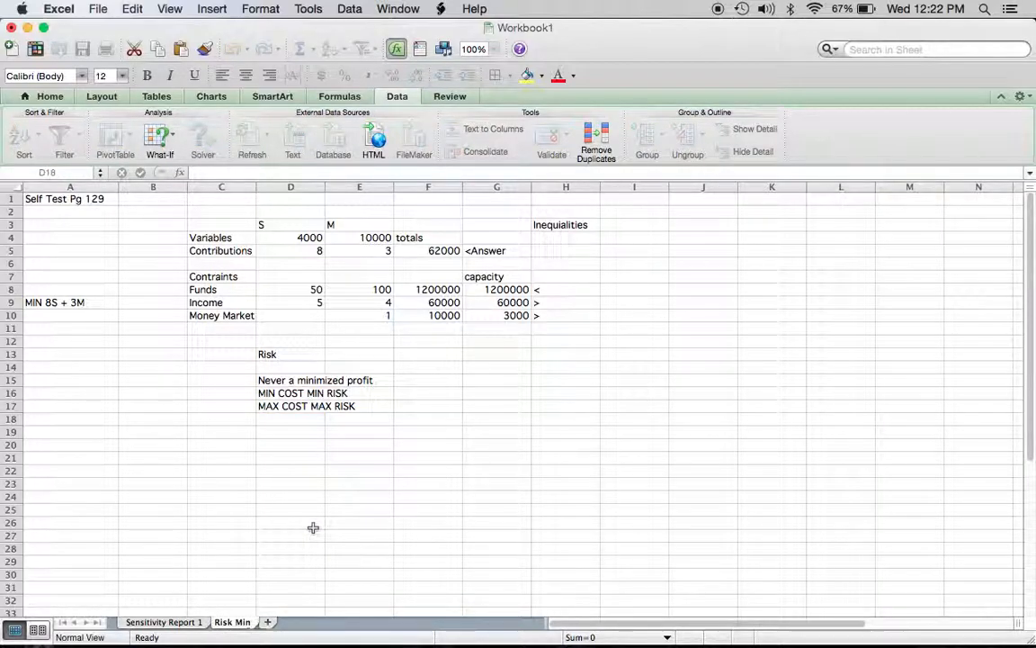
text( pRO)
key(BackSpace)
key(BackSpace)
key(BackSpace)
text(Pro)
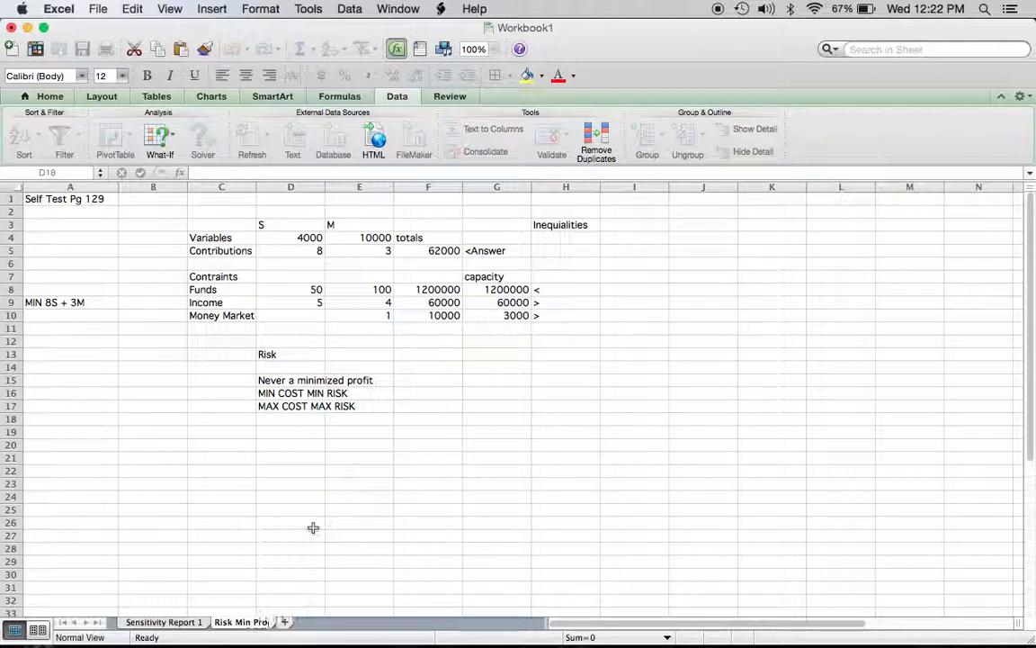
text(b)
Step: Rename the Sensitivity Report 1 worksheet as "Risk Sensitivity"
click(162, 622)
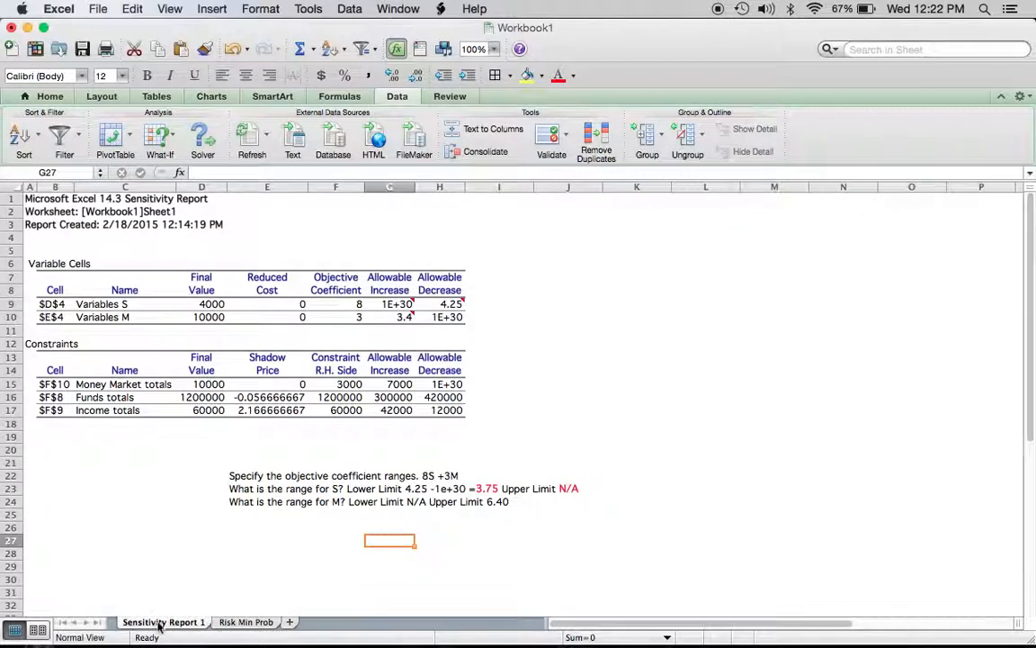
right_click(164, 627)
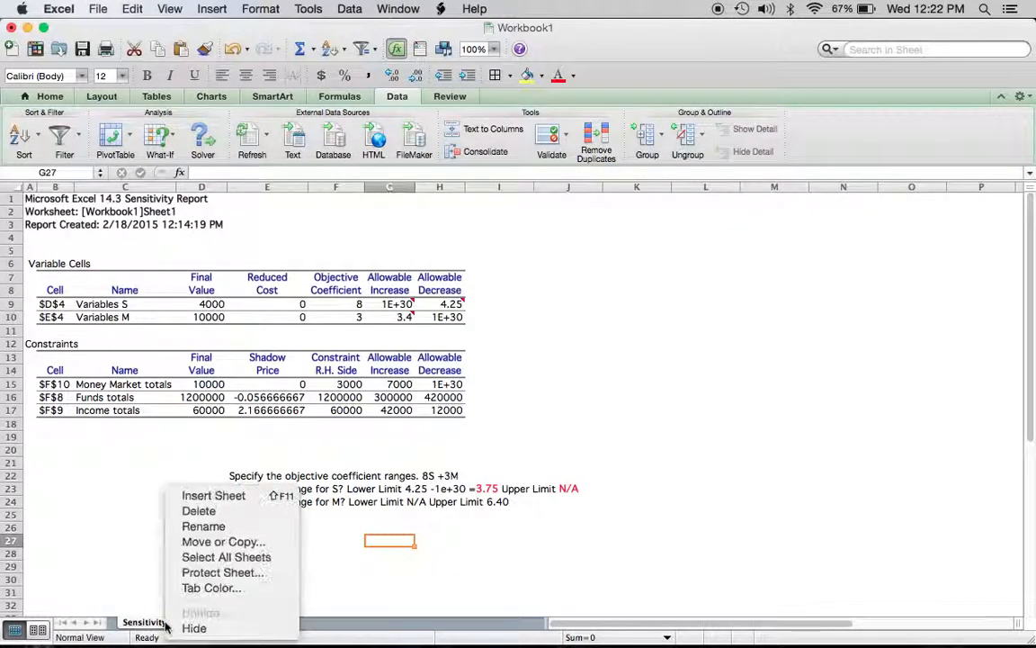
click(221, 528)
text(Risk)
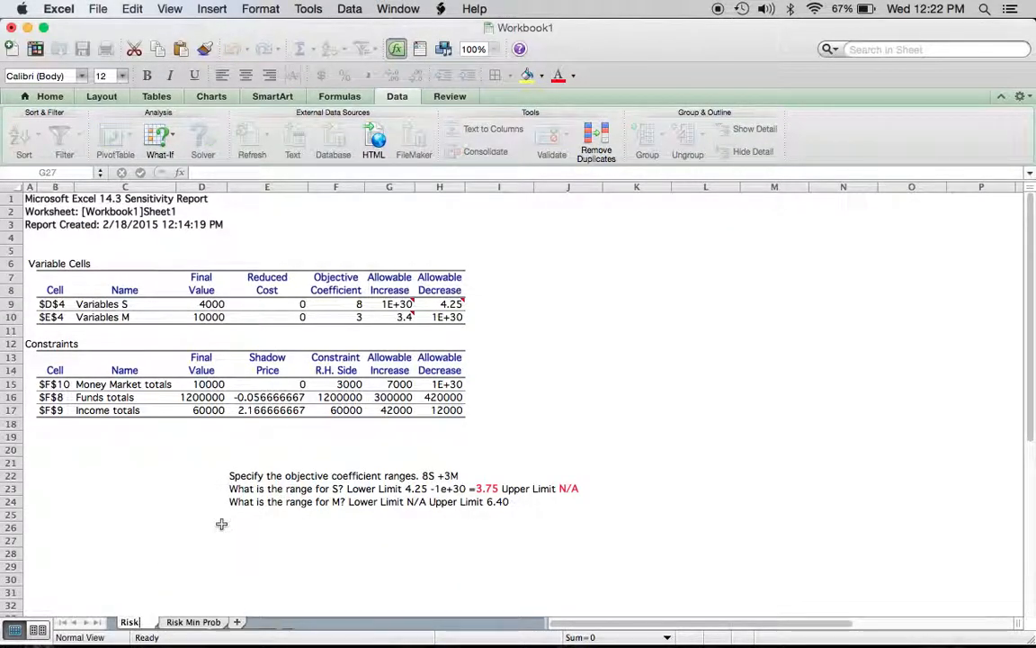
text( Sensit)
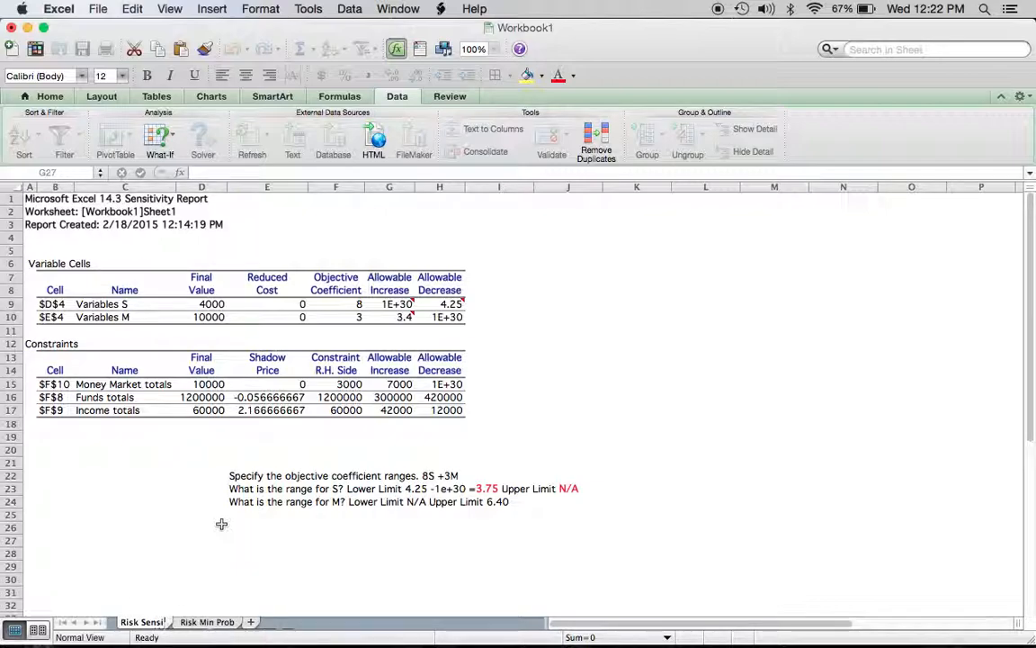
text(ivy)
key(BackSpace)
key(BackSpace)
key(BackSpace)
key(BackSpace)
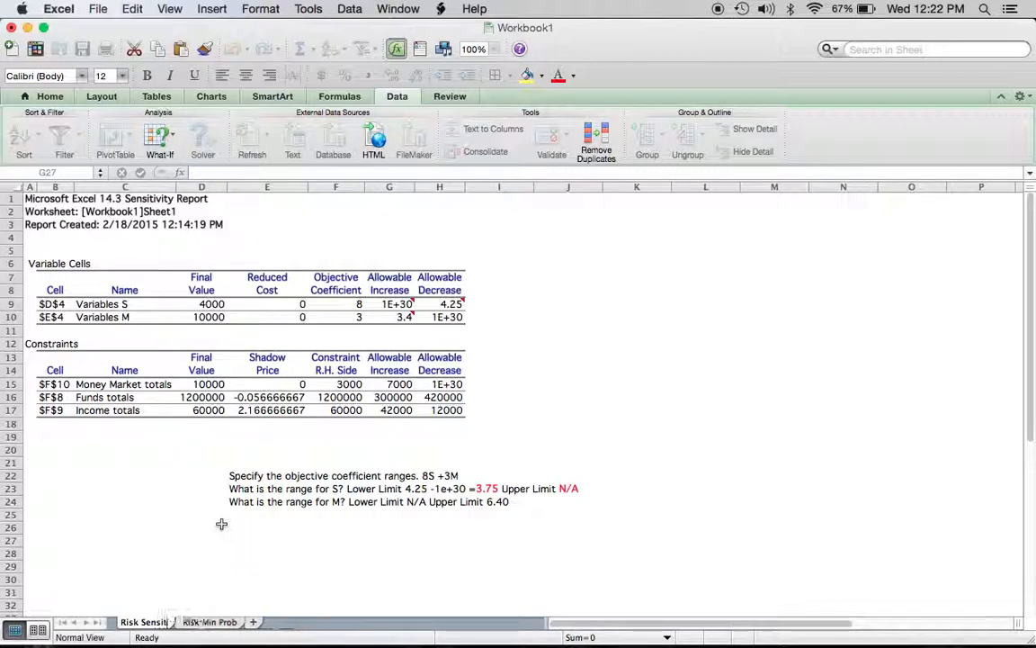
text(tivity)
click(300, 550)
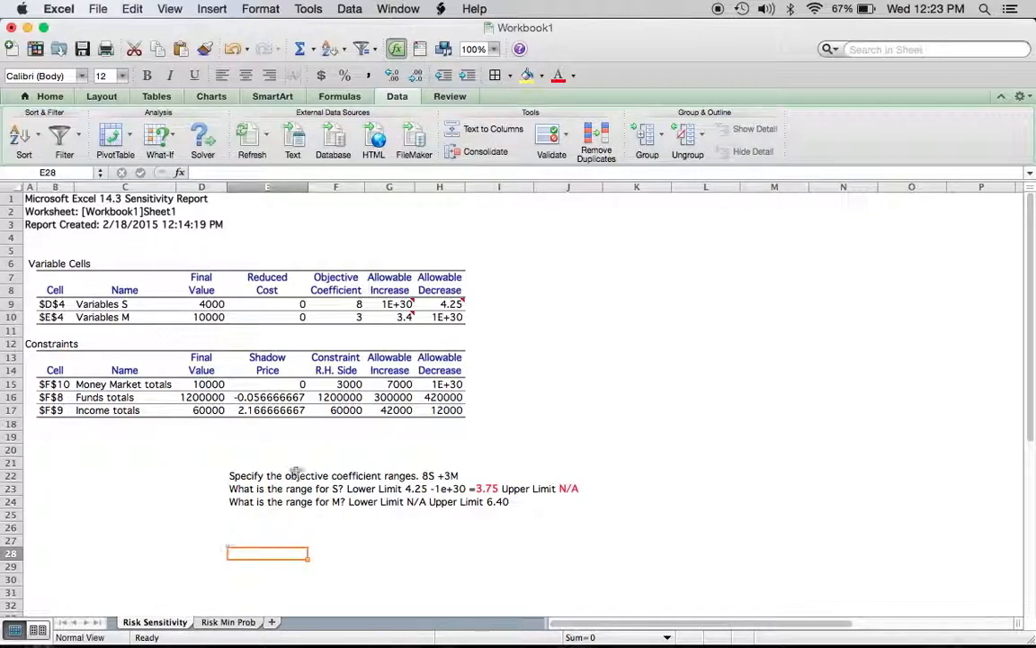